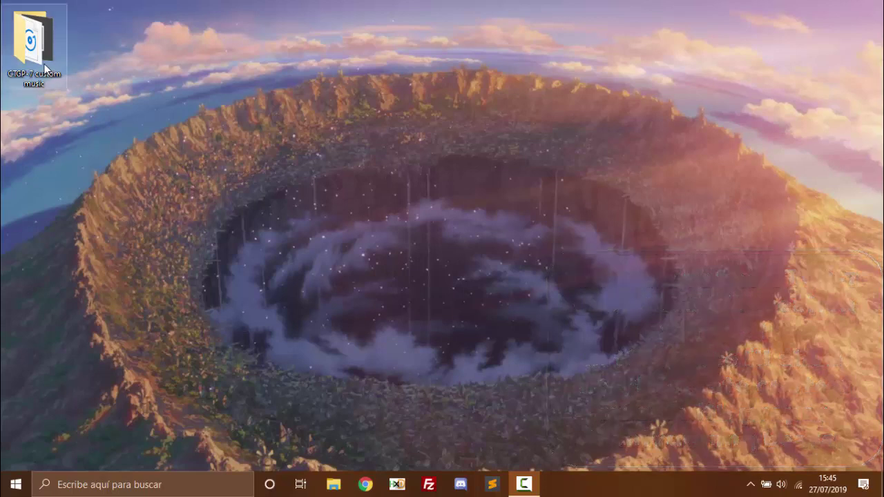
- Open the CTGP-7 custom music folder on the desktop and launch Audacity from it, dismissing its welcome window
double_click(44, 65)
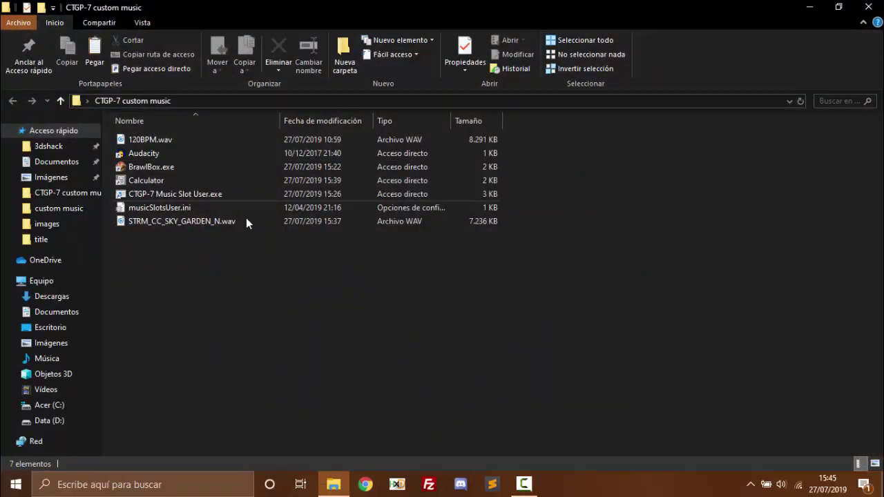
left_click_drag(313, 316, 145, 130)
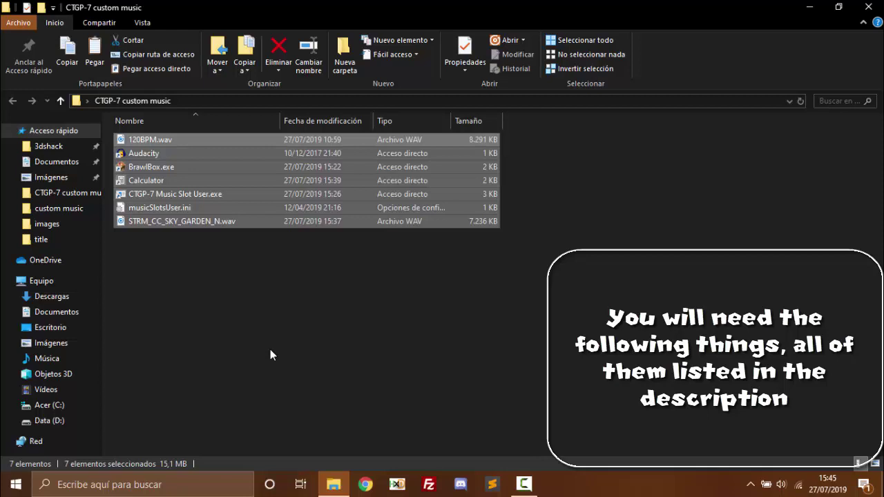
left_click(266, 294)
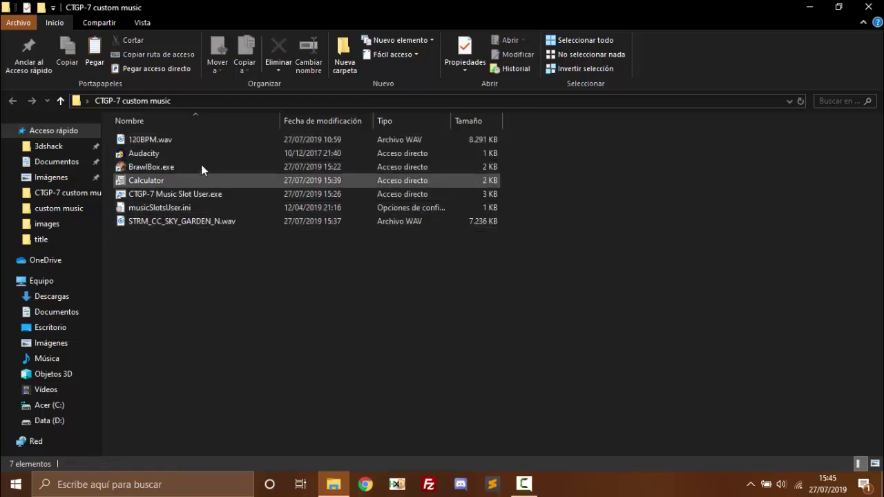
double_click(201, 157)
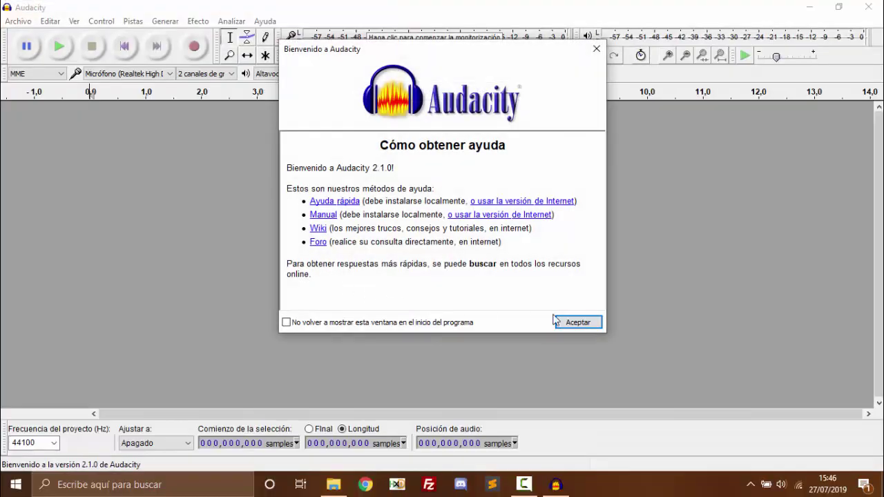
left_click(579, 324)
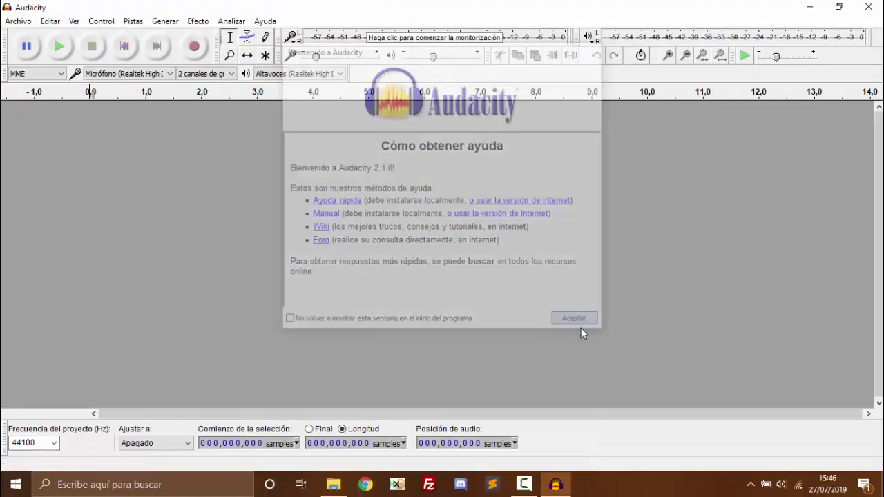
- Import STRM_CC_SKY_GARDEN_N.wav from the folder into Audacity and fit the whole track in the maximized window
double_click(316, 6)
left_click(169, 221)
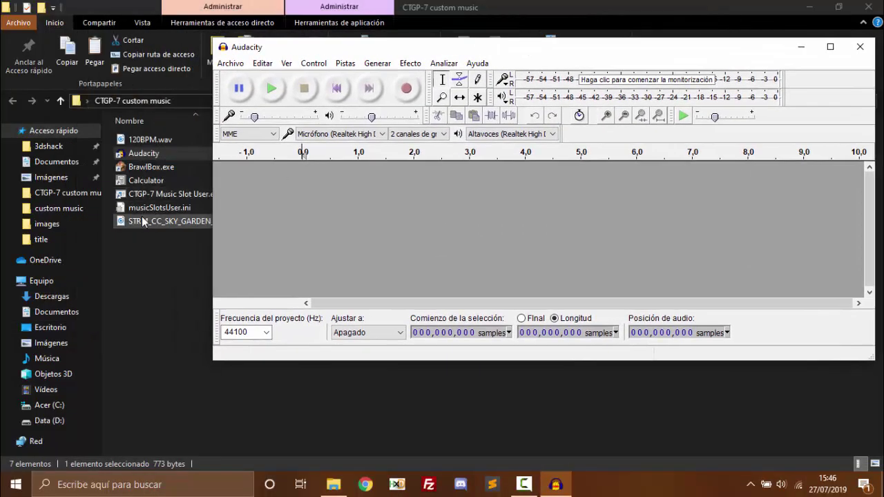
left_click_drag(320, 234, 320, 235)
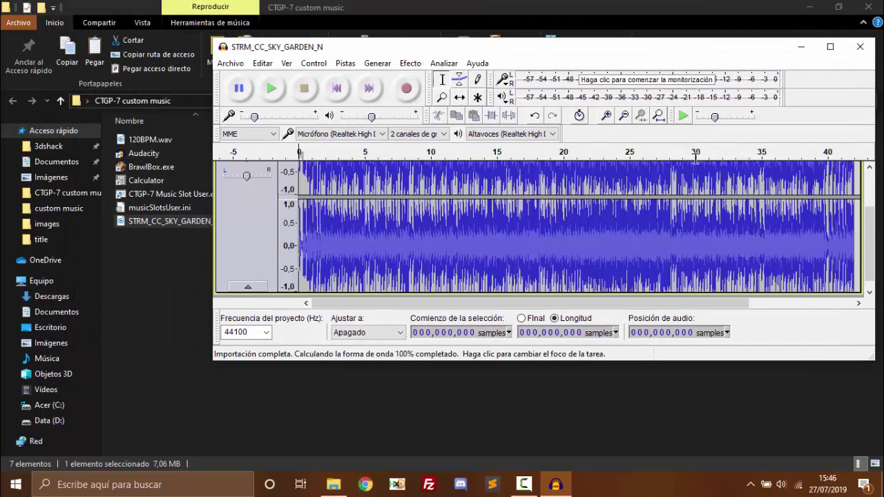
left_click(830, 48)
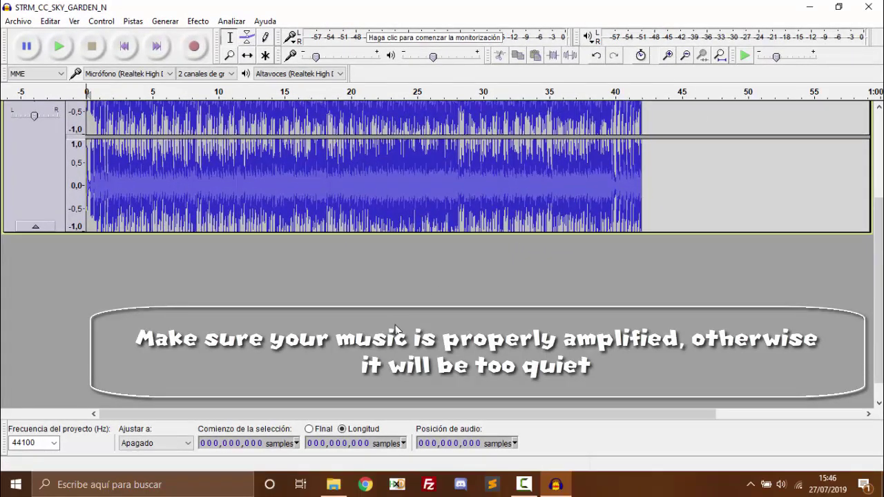
scroll(396, 330, "up", 2)
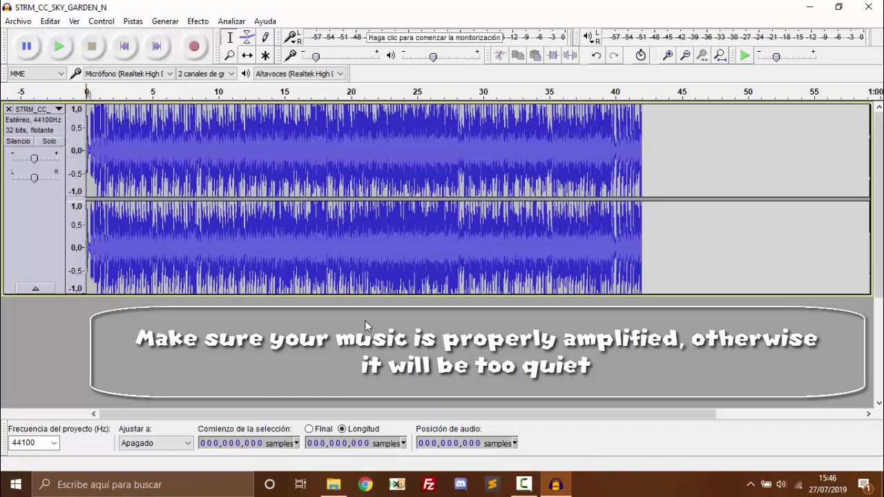
key("ctrl+f")
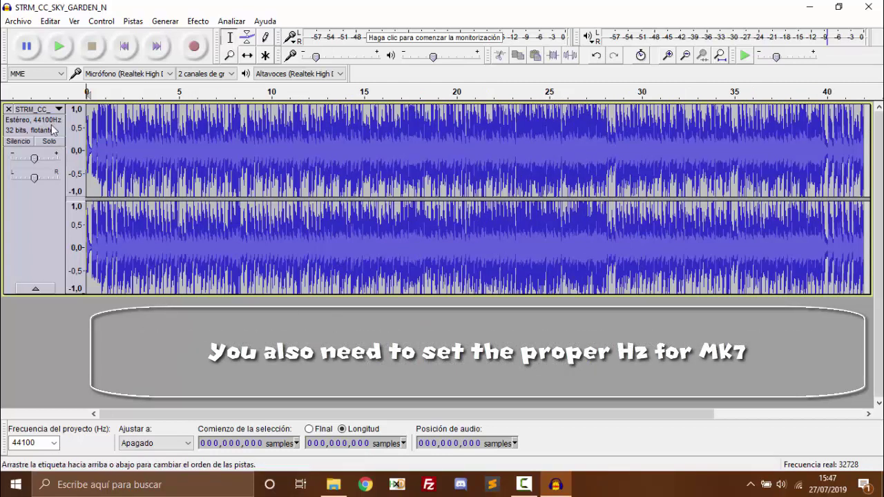
- Set the project rate to 32728 Hz
double_click(41, 445)
type("32")
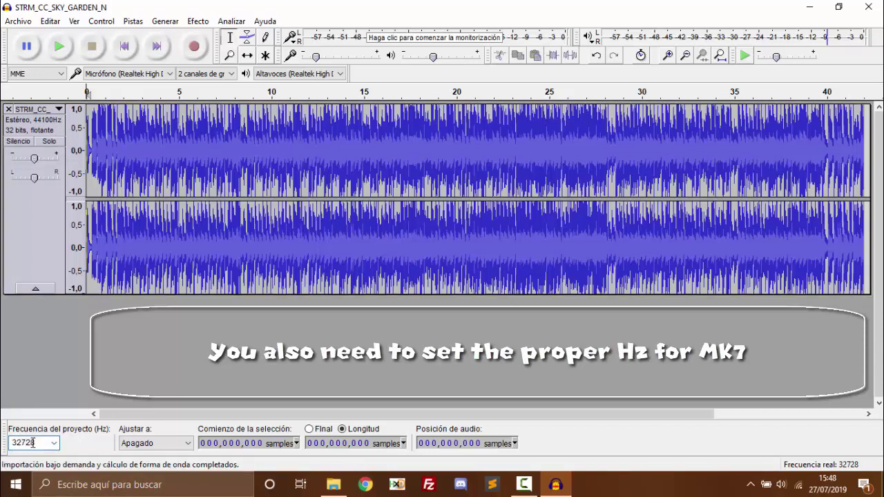
type("728")
left_click(61, 376)
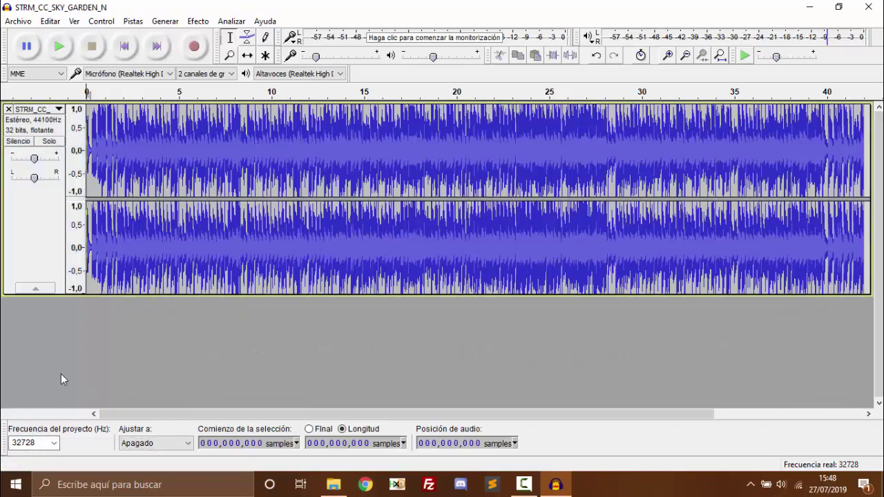
- Resample the whole STRM_CC_SKY_GARDEN_N track to 32728 Hz and briefly play it back
left_click(40, 122)
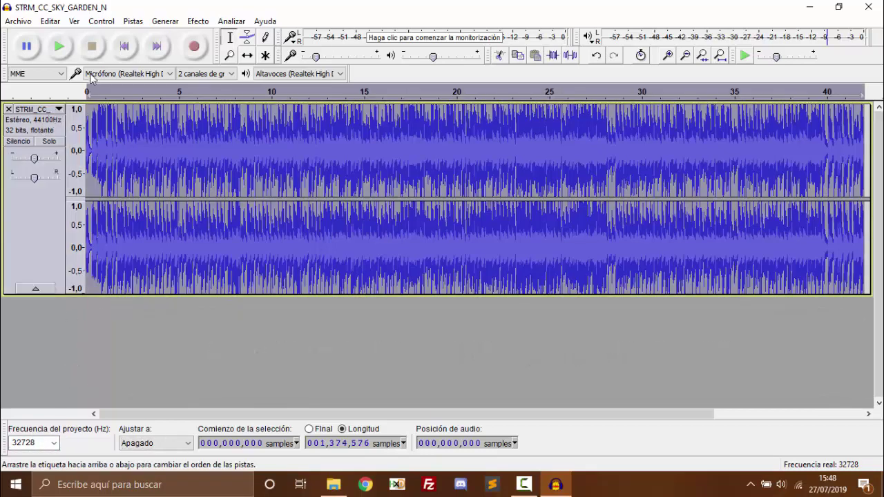
left_click(133, 22)
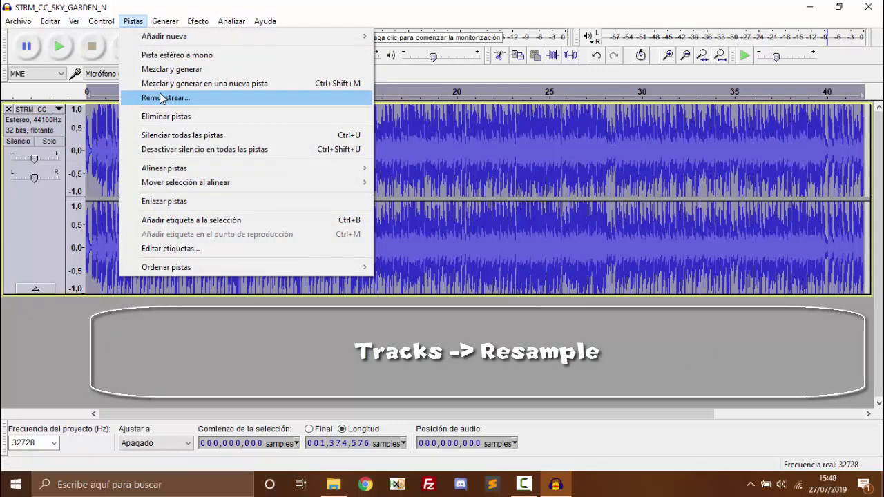
left_click(161, 97)
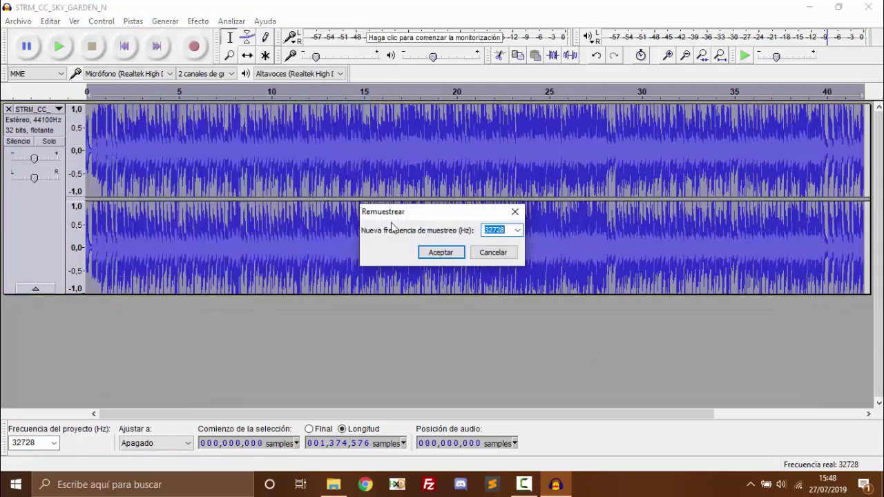
left_click_drag(401, 213, 360, 185)
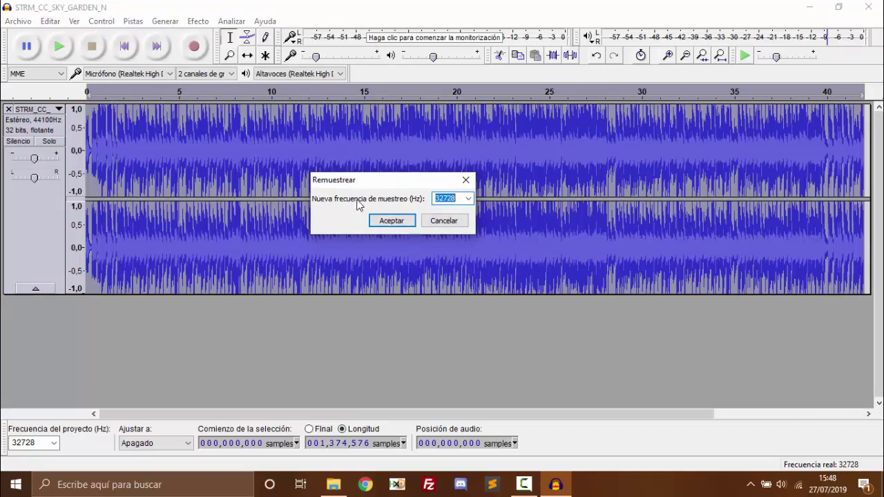
left_click(391, 221)
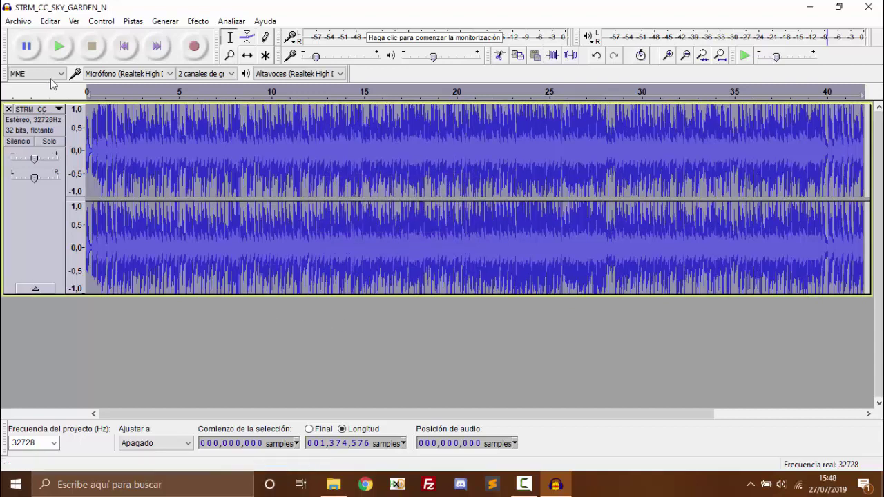
left_click(35, 93)
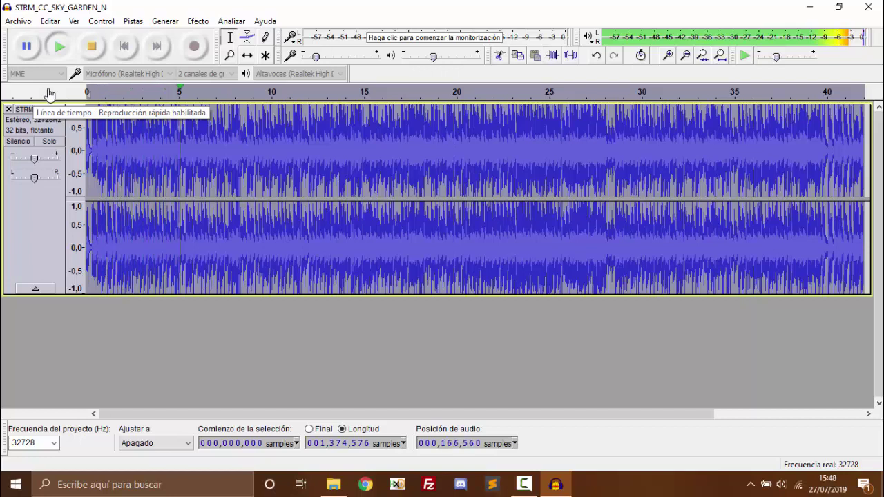
left_click(43, 92)
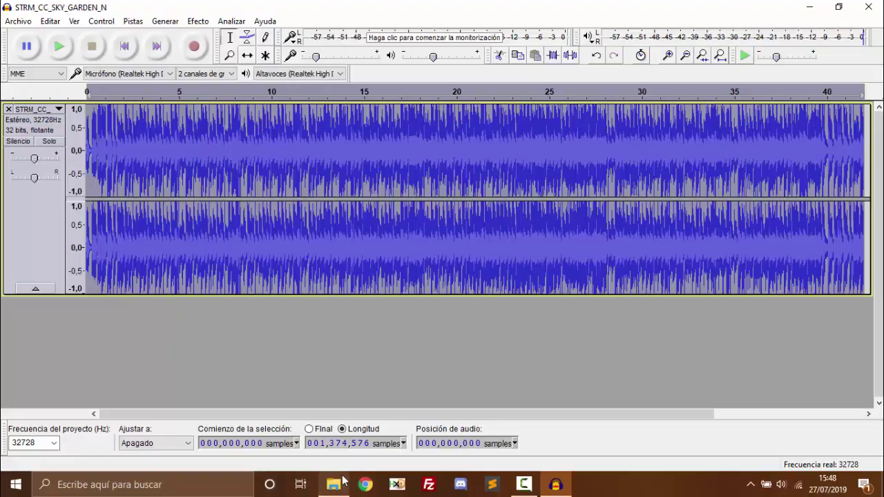
- Add 120BPM.wav from the CTGP-7 custom music folder as a second track below the song in Audacity
left_click(334, 485)
left_click(142, 140)
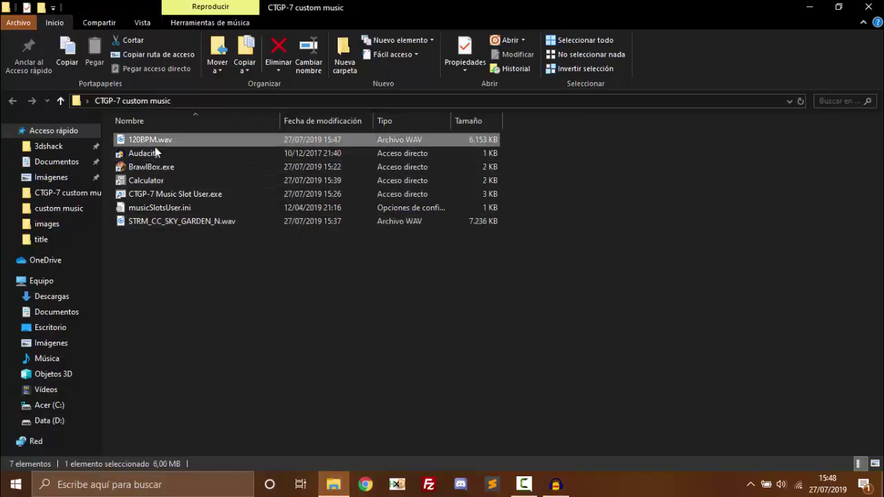
left_click_drag(157, 140, 433, 341)
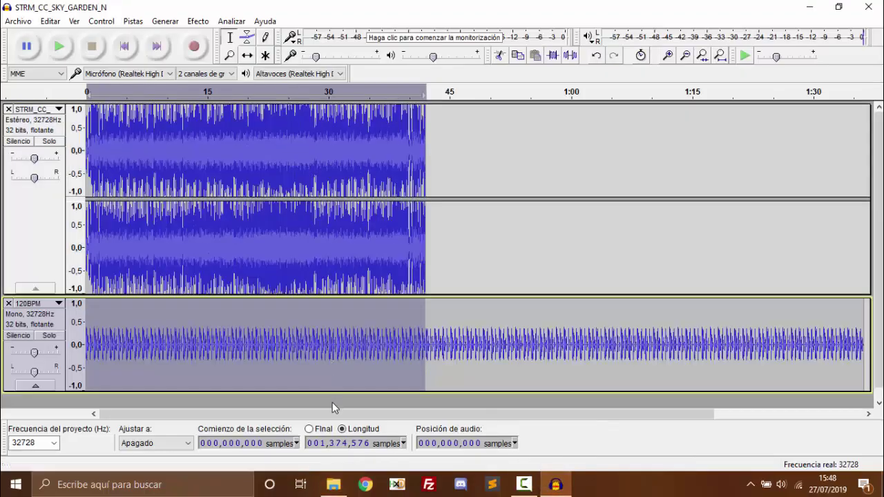
left_click(243, 360)
scroll(218, 301, "up", 3)
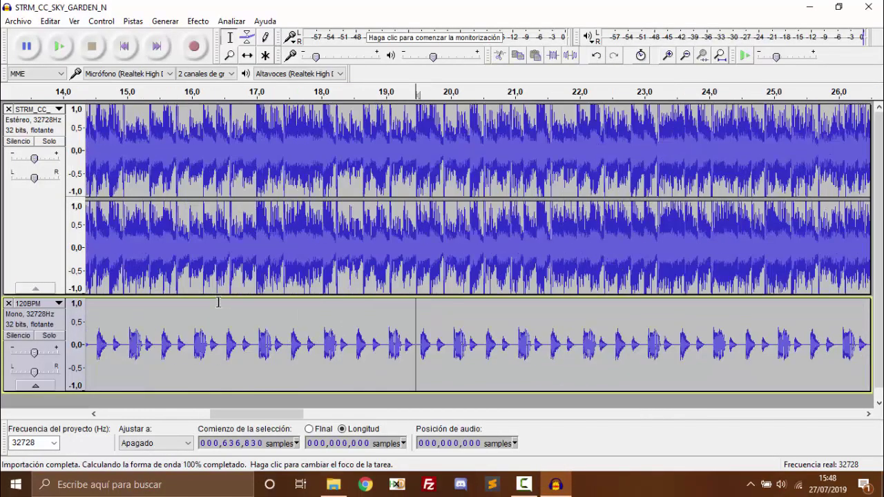
left_click_drag(253, 414, 117, 410)
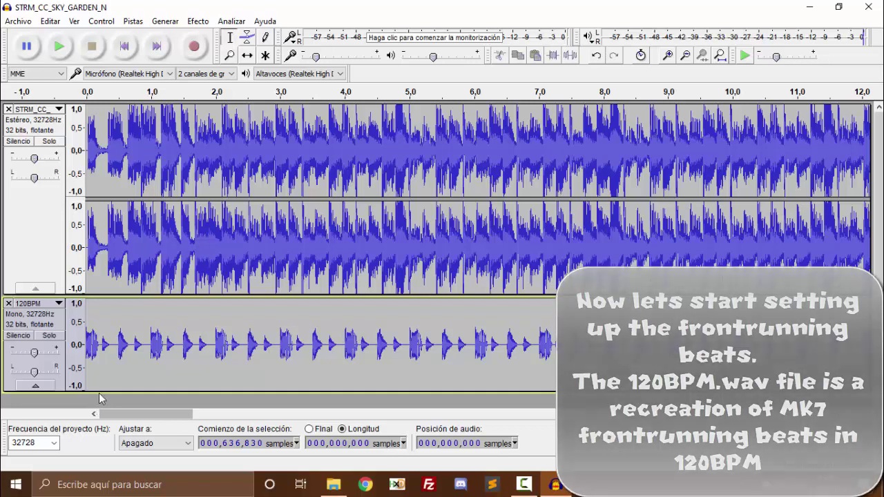
- Solo the 120BPM track, listen to a few seconds of its beats, and return the cursor to the track start
left_click(50, 335)
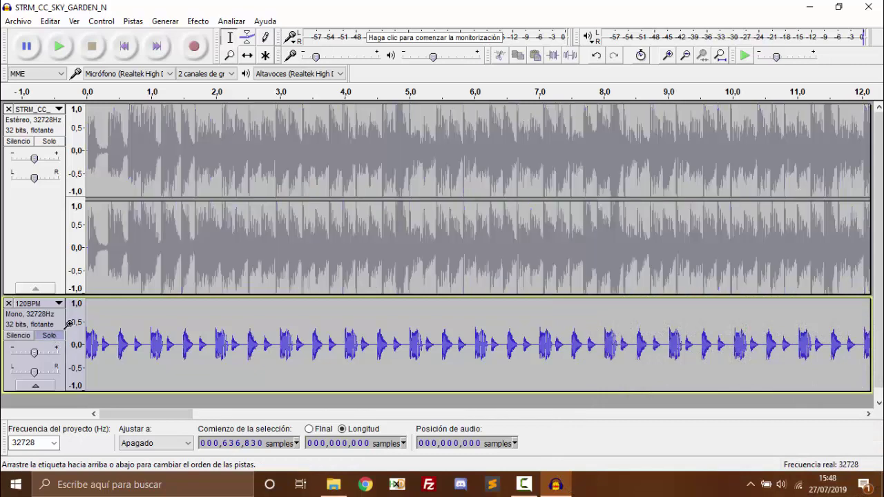
left_click(60, 47)
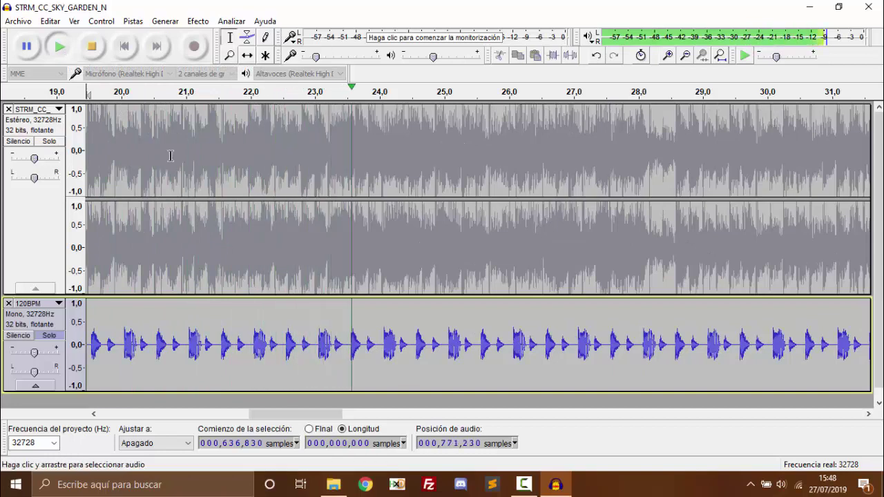
key("space")
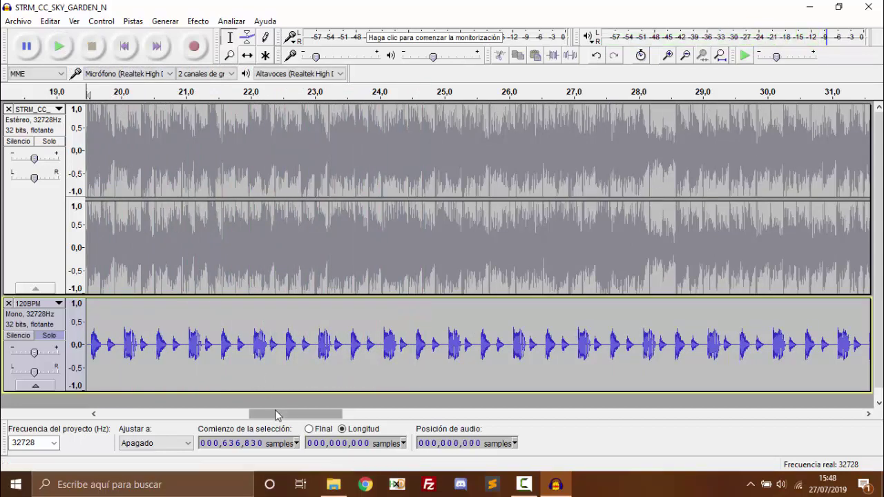
left_click_drag(275, 410, 114, 382)
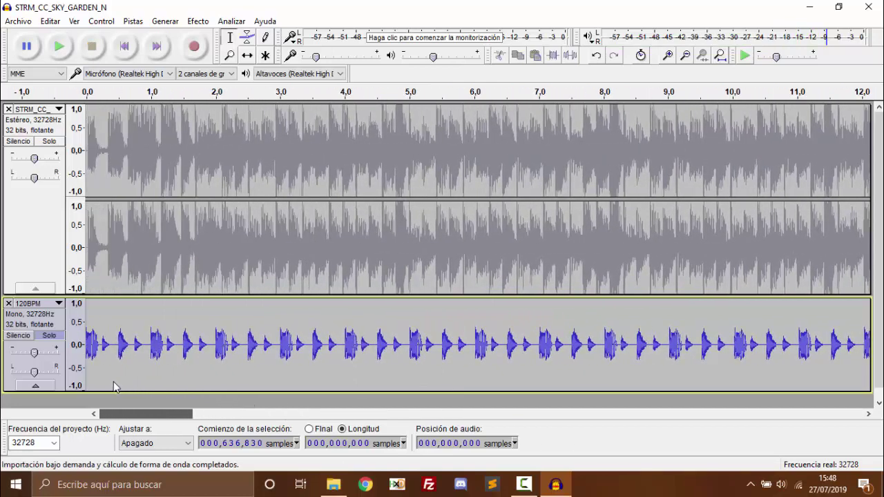
left_click(86, 352)
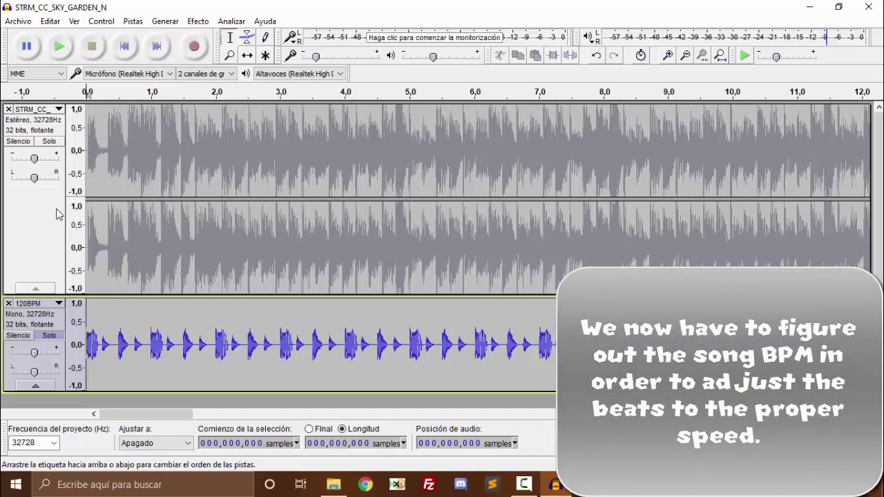
- Open the beatsperminuteonline.com tap counter in Chrome and play the song track from its start in Audacity, soloed instead of the 120BPM track
key("alt+Tab")
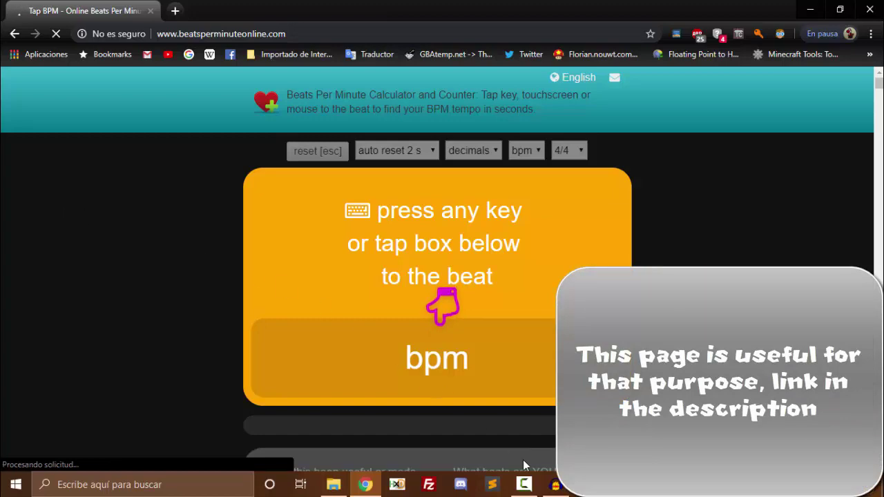
left_click(555, 485)
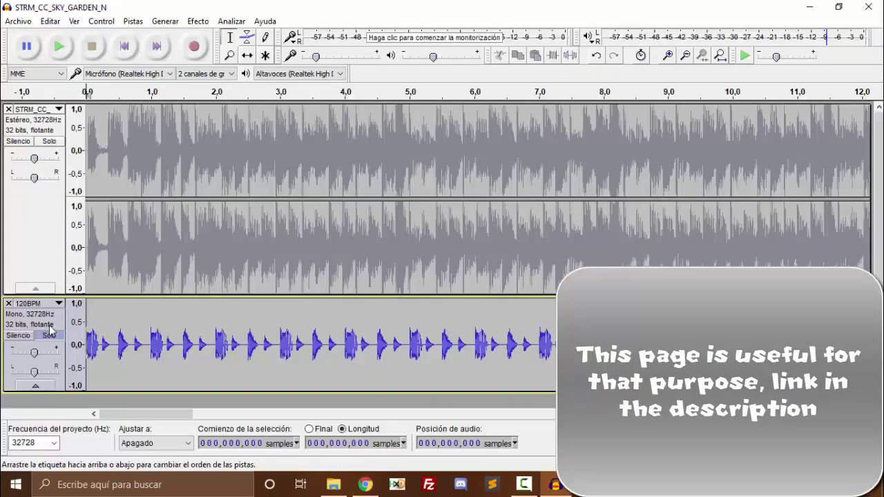
left_click(40, 178)
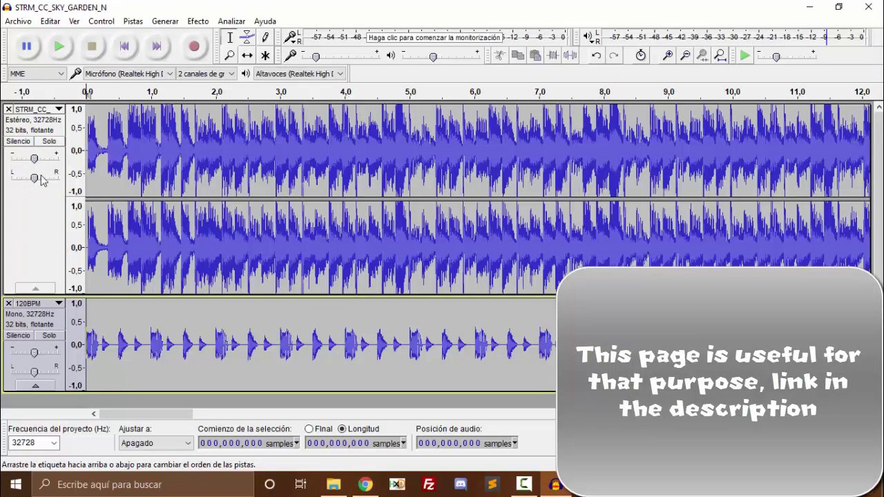
left_click(49, 141)
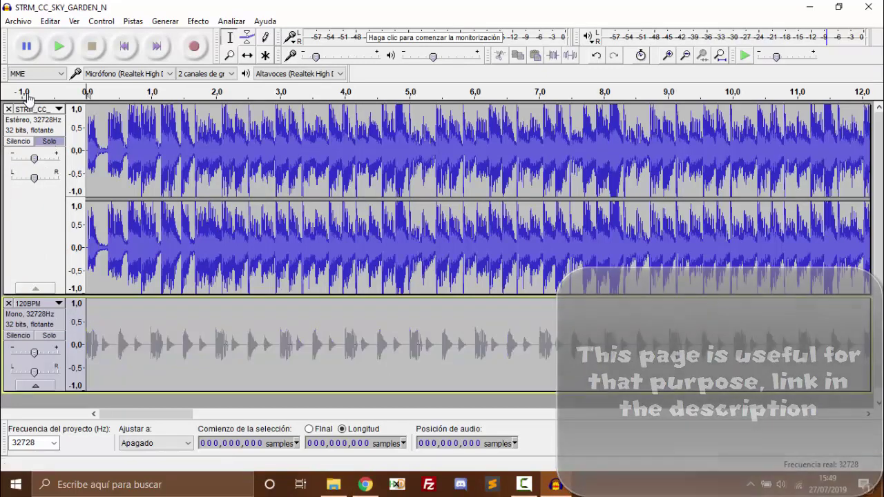
left_click(24, 92)
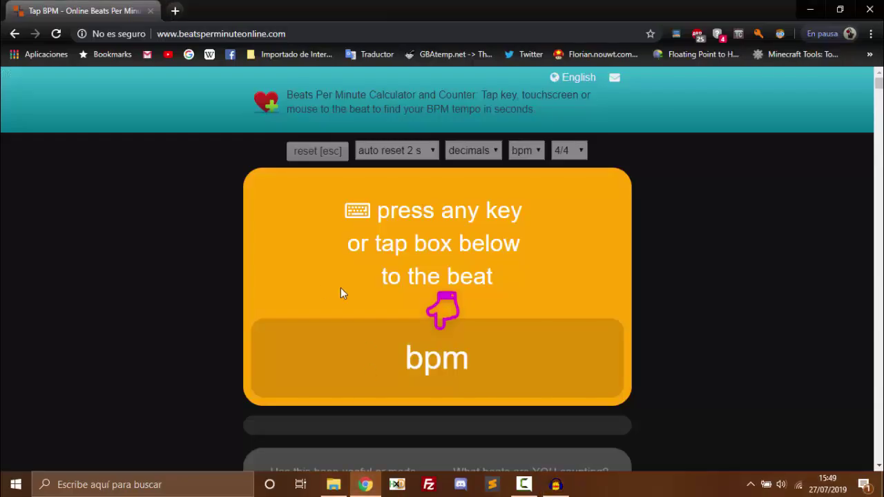
- Tap the beat of the playing song into the online BPM counter to measure the song's tempo
left_click(302, 290)
left_click(301, 290)
left_click(301, 290)
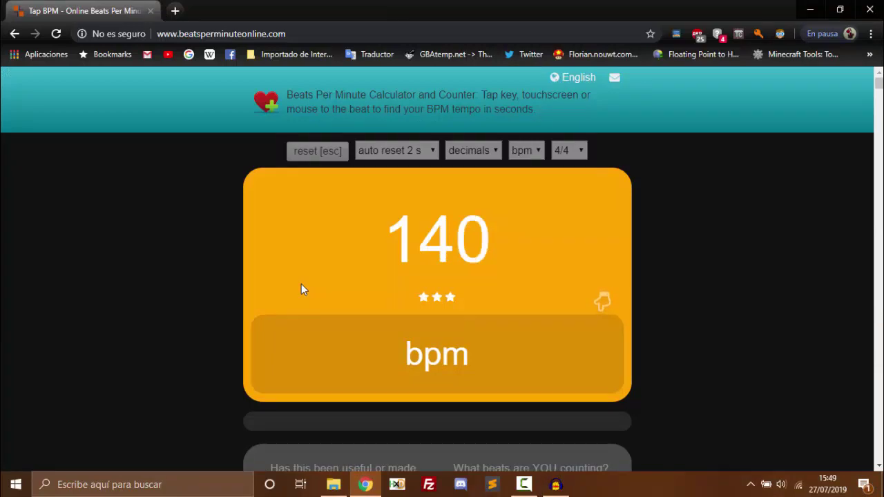
left_click(302, 285)
left_click(301, 284)
left_click(301, 284)
left_click(302, 284)
left_click(301, 284)
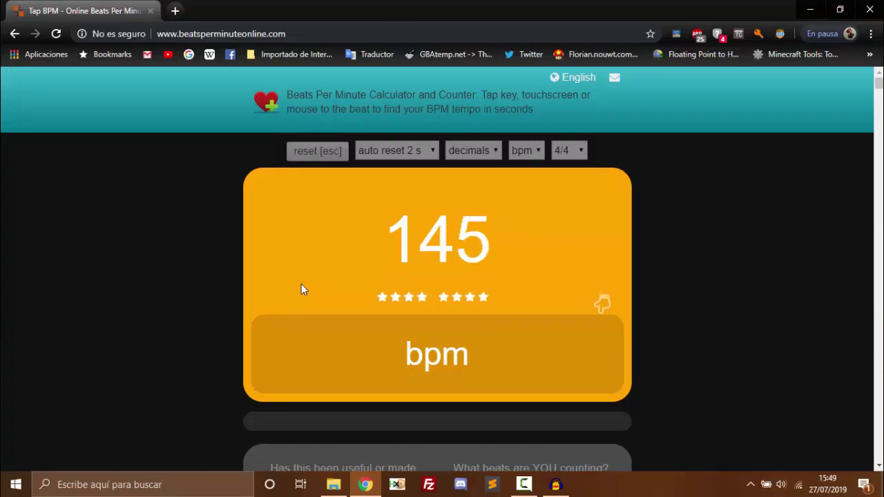
left_click(301, 285)
left_click(301, 285)
left_click(301, 285)
left_click(302, 284)
left_click(301, 285)
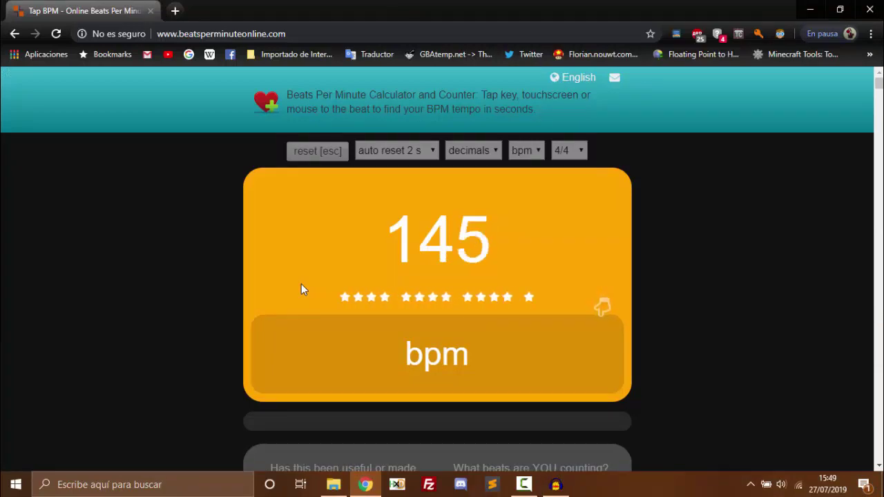
left_click(301, 285)
left_click(301, 285)
left_click(301, 284)
left_click(301, 285)
left_click(301, 284)
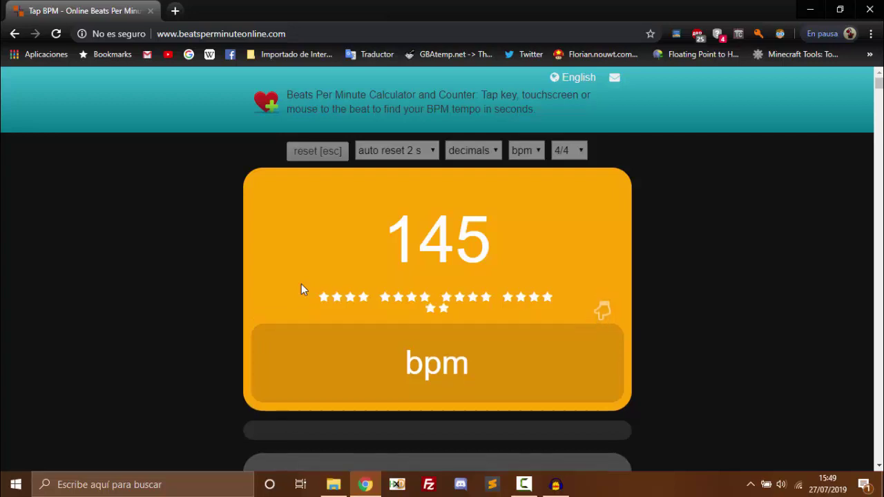
left_click(302, 290)
left_click(301, 290)
left_click(301, 290)
left_click(301, 289)
left_click(301, 290)
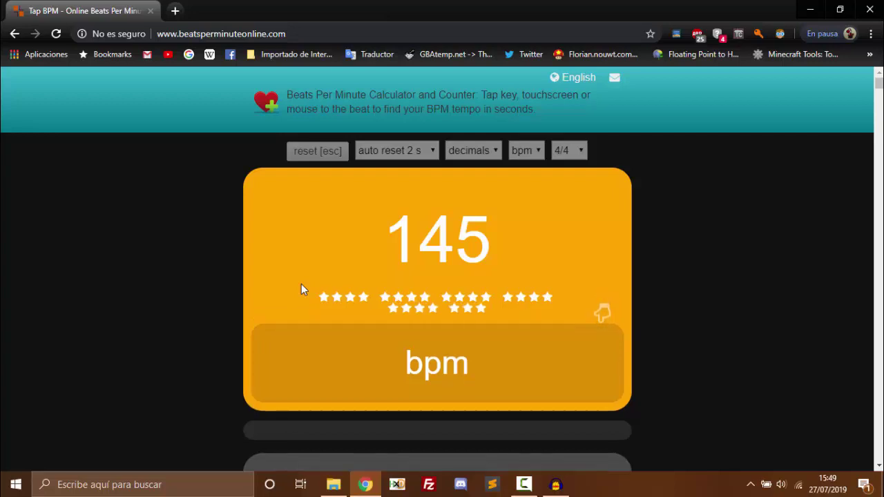
left_click(301, 284)
left_click(302, 285)
left_click(301, 285)
left_click(301, 284)
left_click(302, 285)
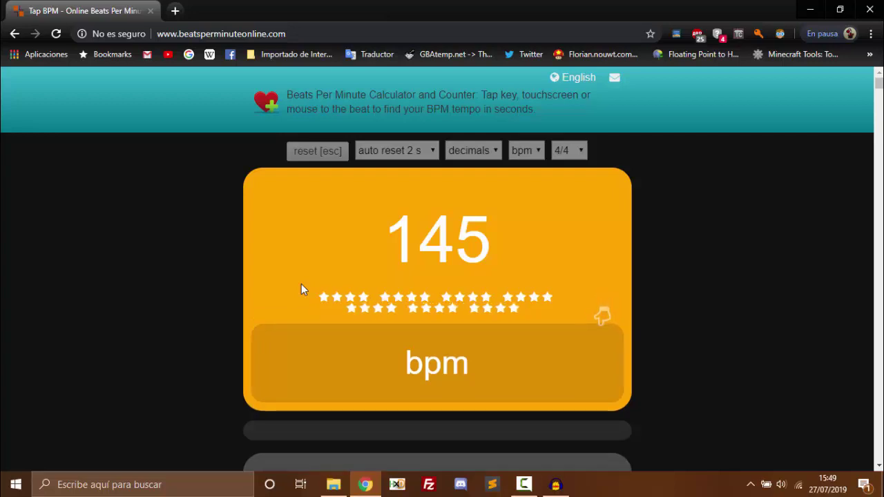
left_click(301, 285)
left_click(301, 284)
left_click(301, 285)
left_click(301, 285)
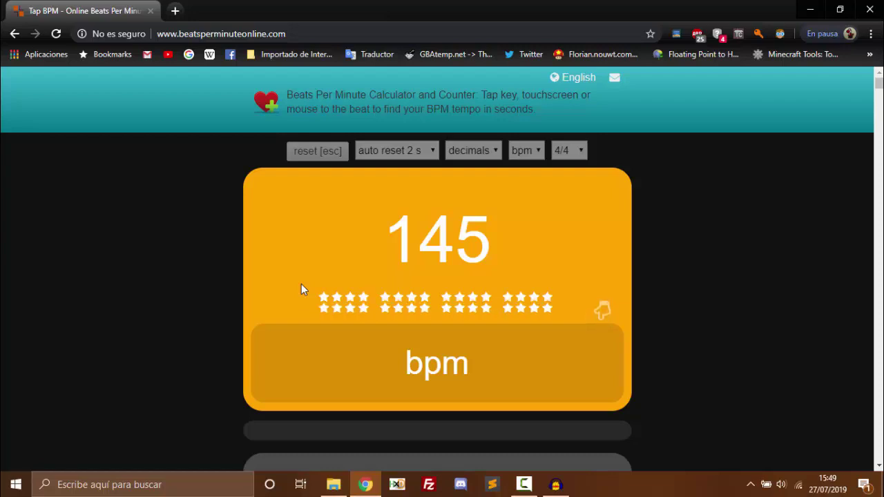
left_click(301, 285)
left_click(301, 284)
left_click(301, 285)
left_click(301, 285)
left_click(301, 285)
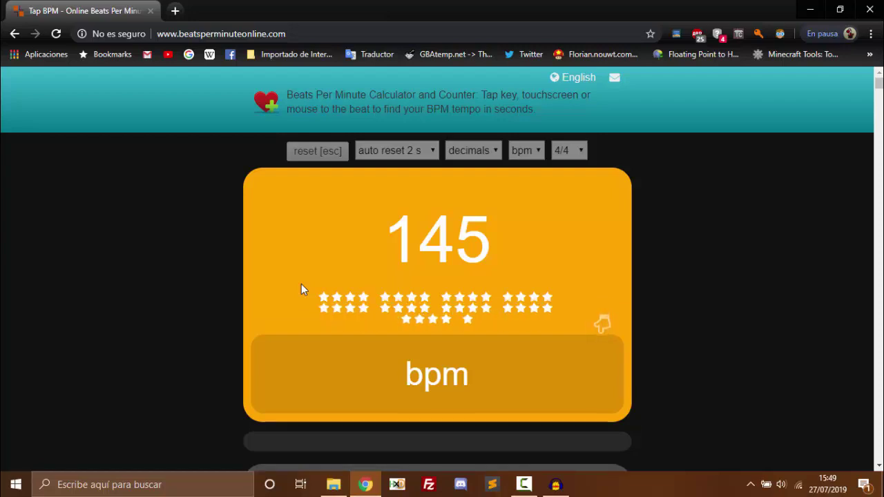
left_click(302, 284)
left_click(301, 284)
left_click(301, 284)
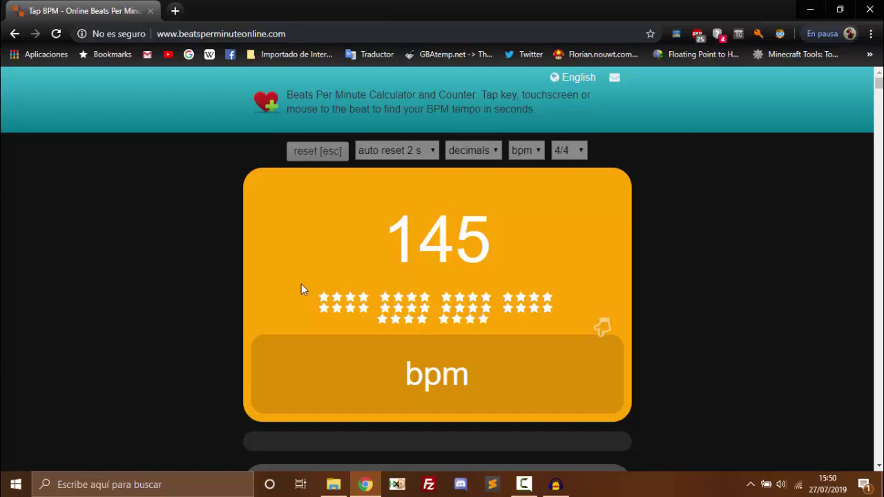
- Stop the song's playback in Audacity and check the measured tempo in Chrome's BPM counter
left_click(555, 484)
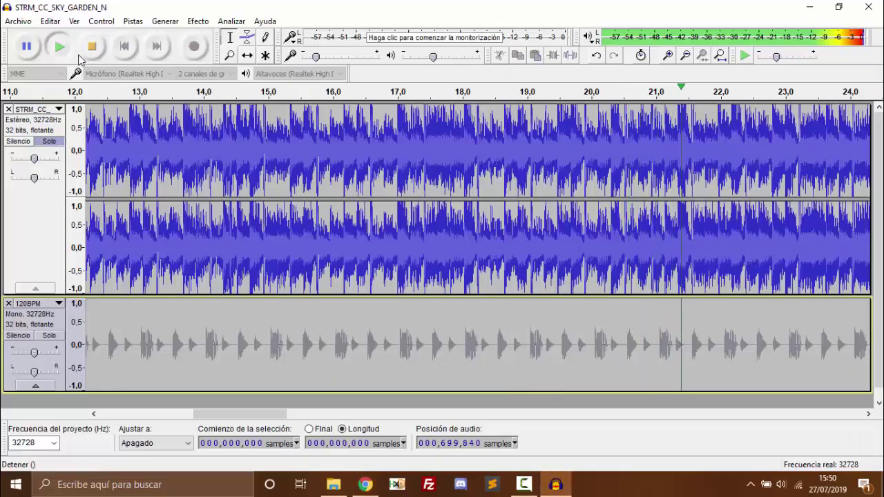
left_click(90, 46)
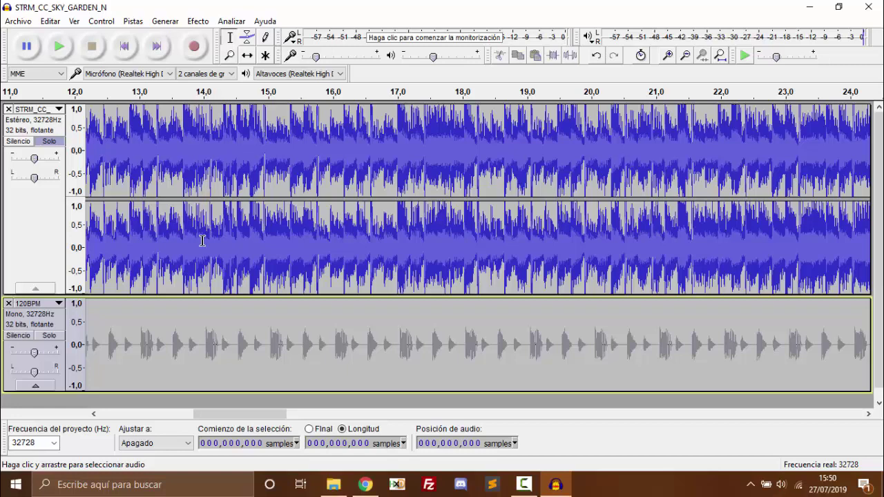
left_click(365, 484)
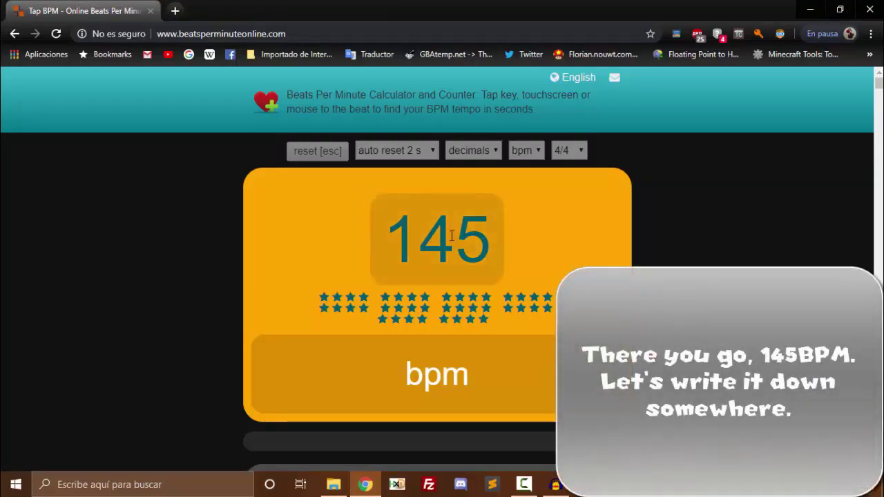
left_click(552, 483)
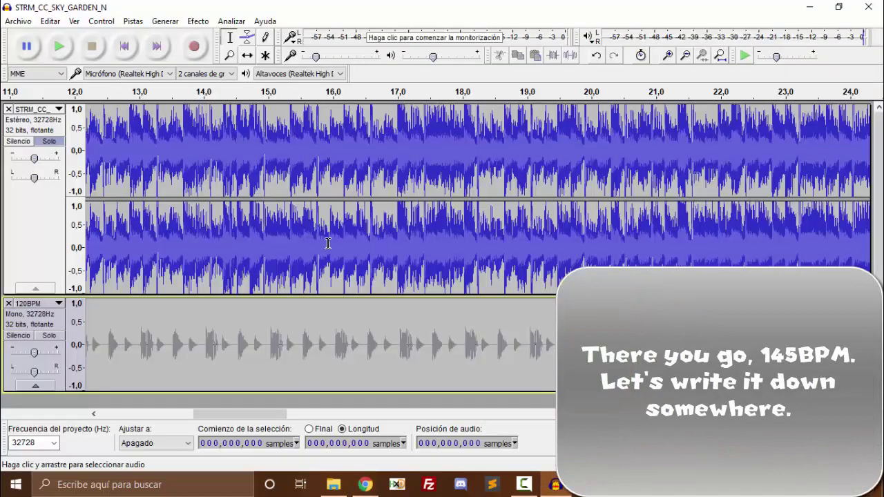
- Write "Normal song: 145 bpm" in a new Notepad++ document and minimise its window
left_click(30, 212)
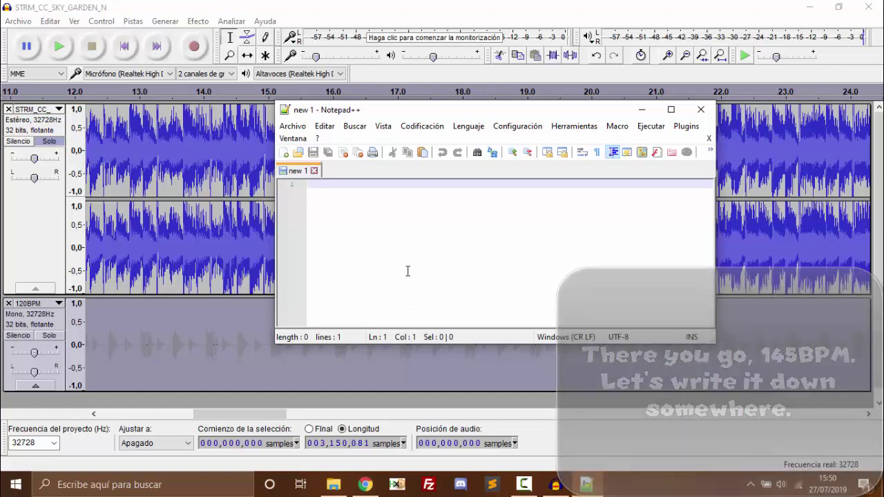
type("1ormal sonf")
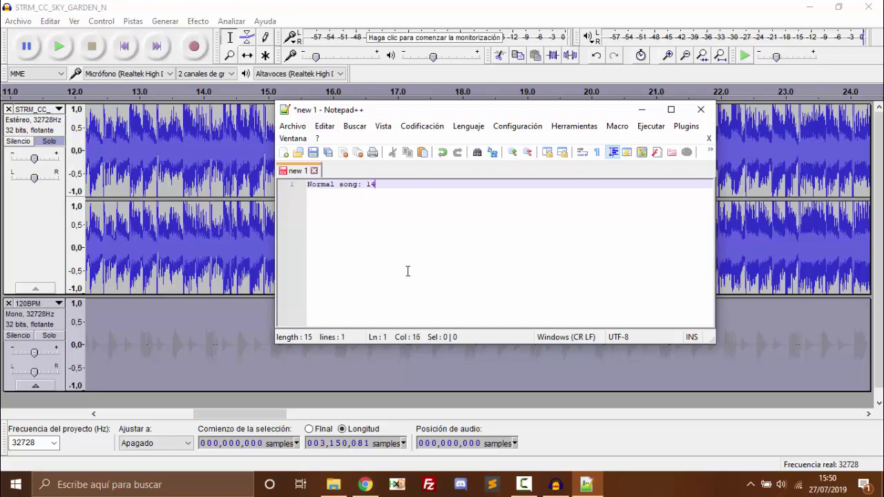
type("g: 145 bpm")
left_click(642, 109)
- Turn off solo on the song track in Audacity and select the whole 120BPM track
left_click(583, 197)
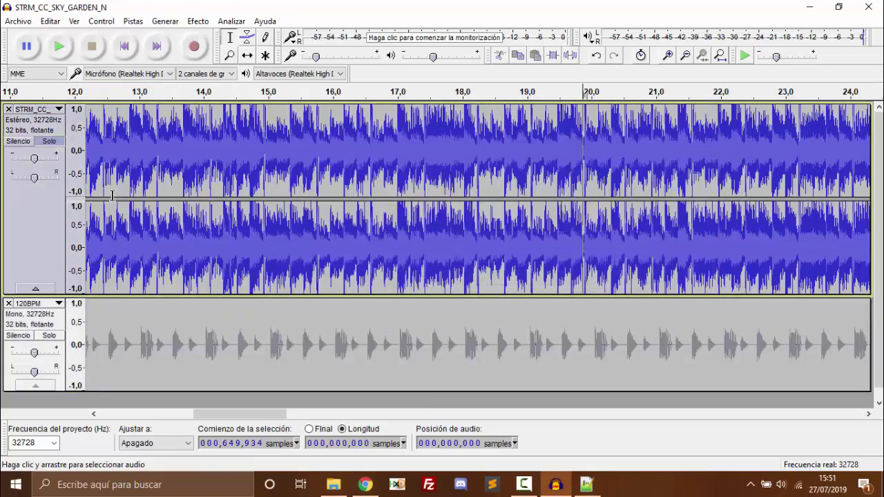
left_click(50, 323)
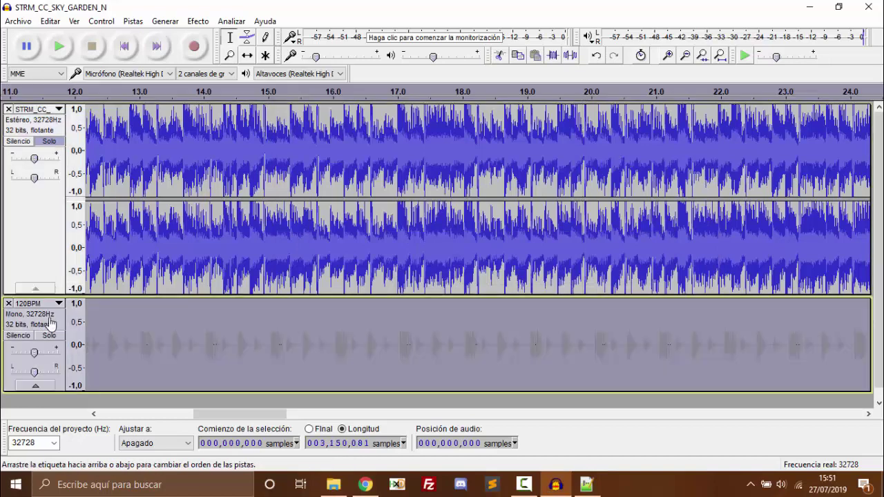
left_click(50, 143)
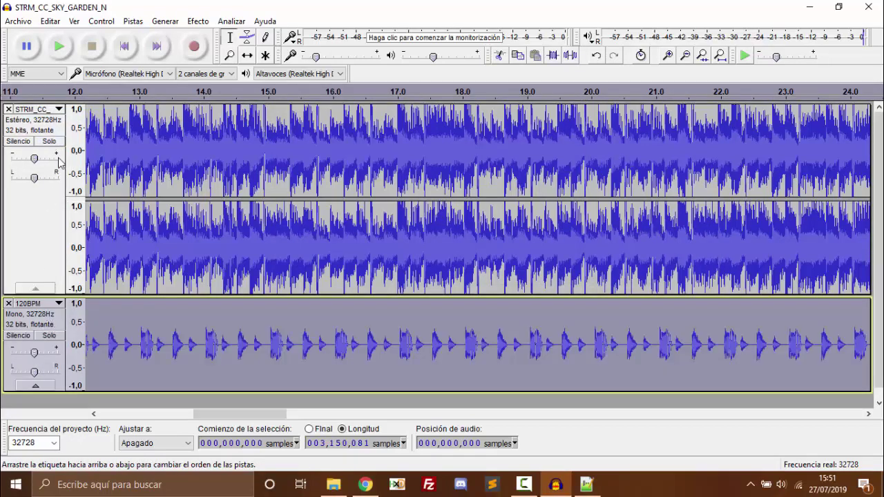
left_click_drag(311, 370, 740, 369)
double_click(740, 369)
- Apply the Change Tempo effect (Cambiar ritmo) to the selected 120BPM track, from 120 to 145 beats per minute
left_click(198, 21)
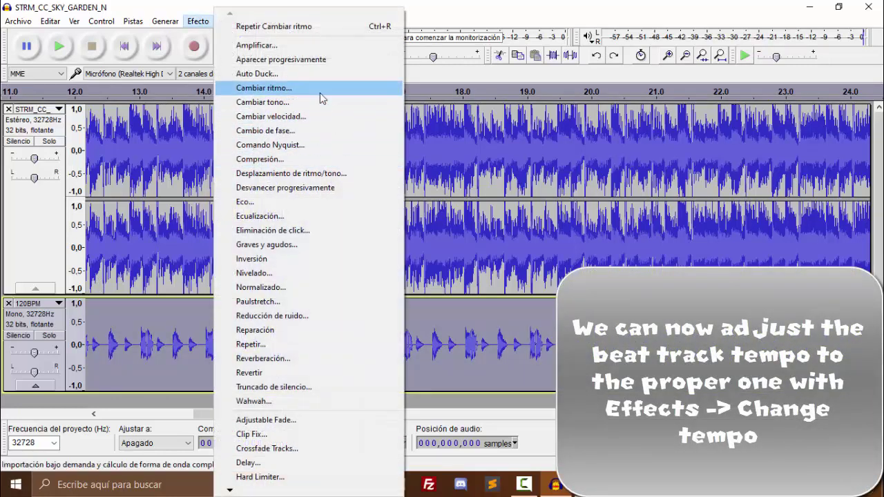
left_click(320, 93)
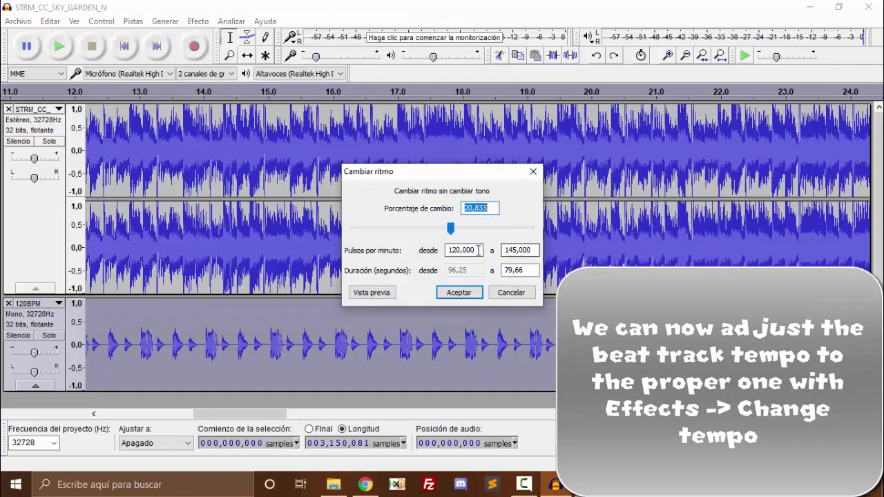
double_click(518, 250)
key("BackSpace")
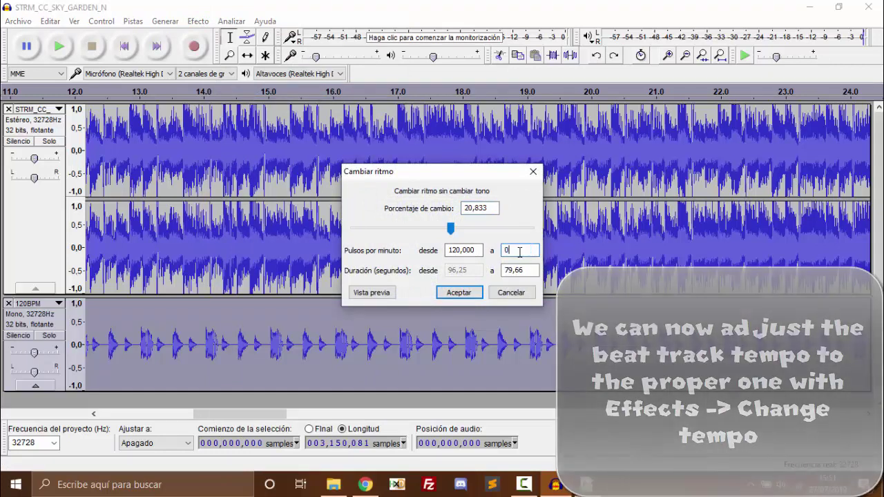
type("145")
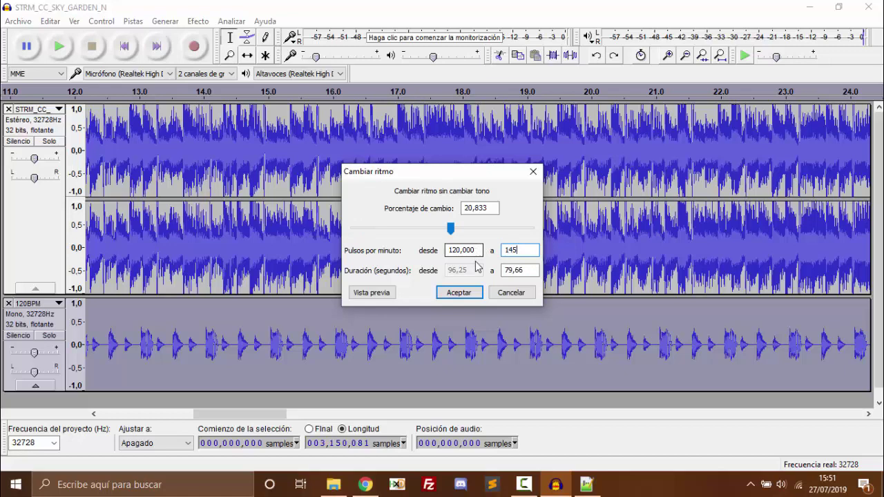
left_click(459, 293)
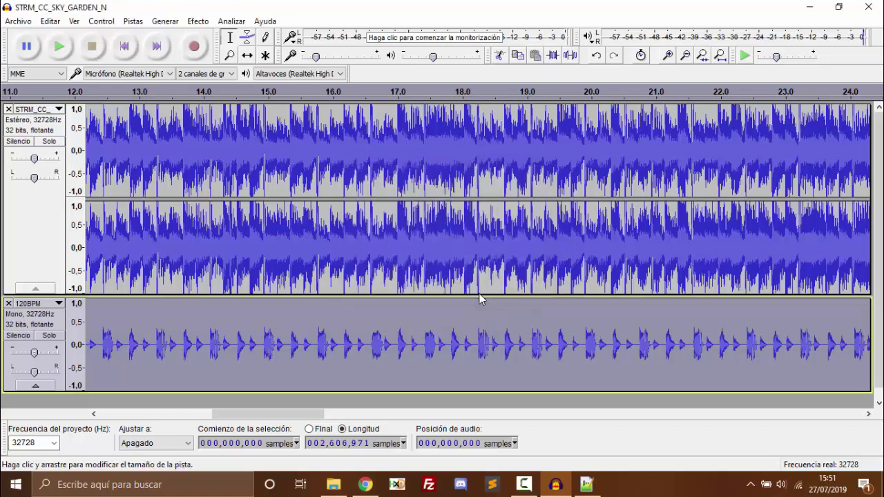
- Solo the 120BPM track and listen to a few seconds of its sped-up beats from about 14.8 s
left_click(256, 314)
left_click(49, 335)
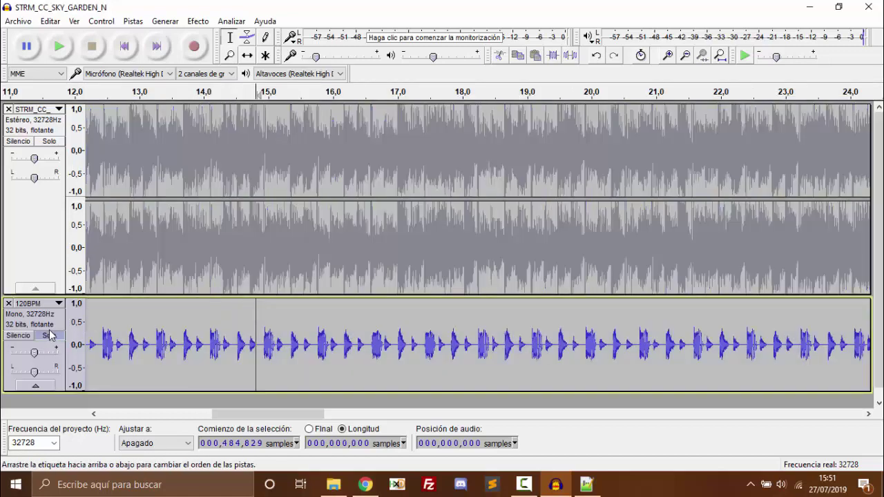
key("space")
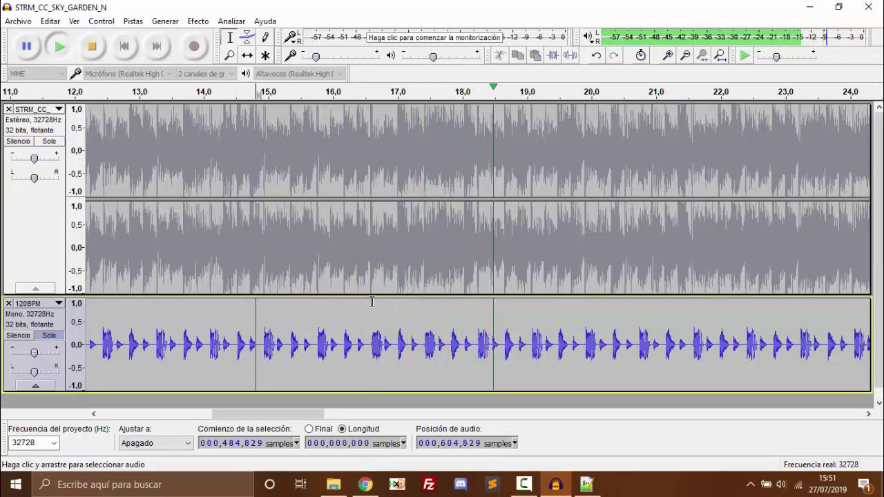
key("space")
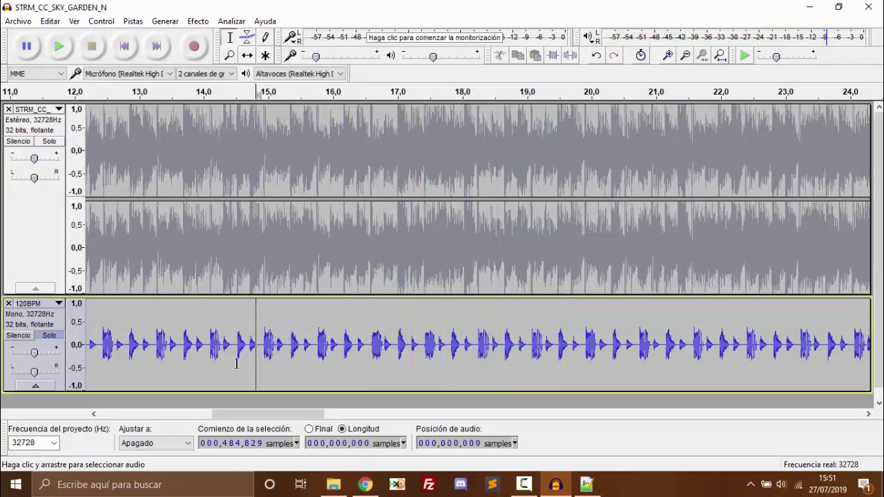
- Play both tracks together without solo, lowering the song's gain to -8 dB and raising the 120BPM track's gain, and stop playback
left_click_drag(278, 413, 153, 404)
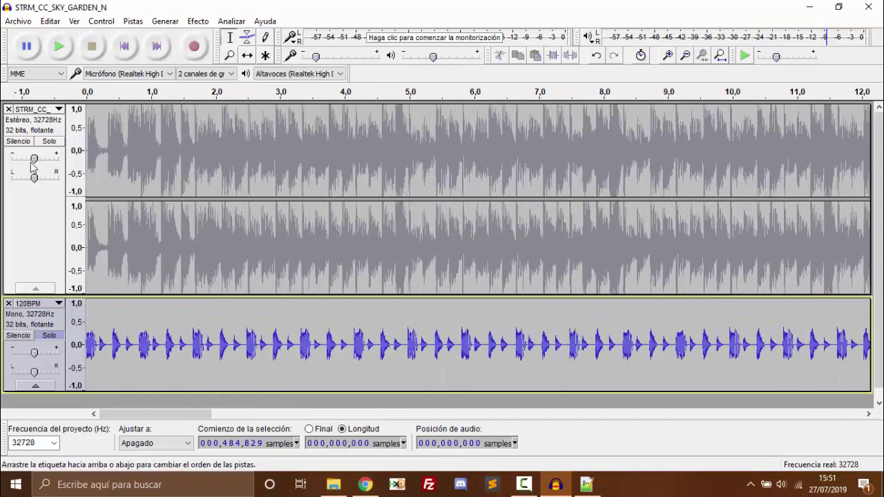
left_click(51, 336)
key("space")
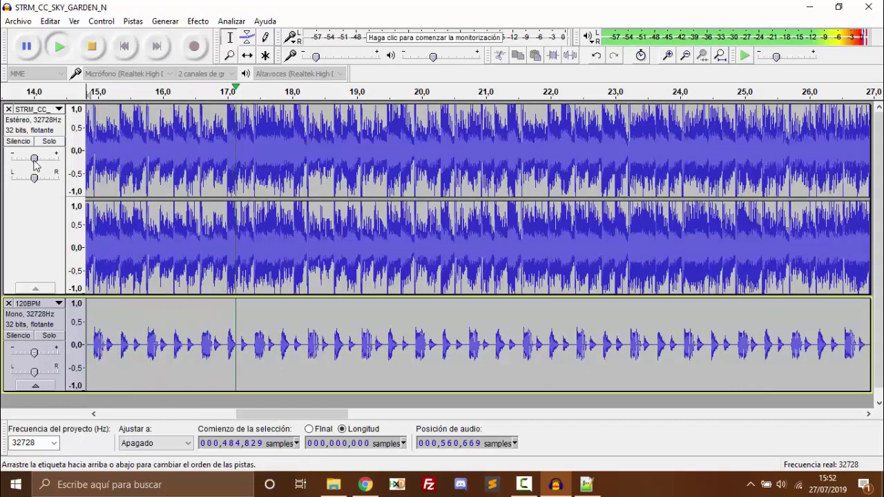
left_click_drag(34, 159, 28, 159)
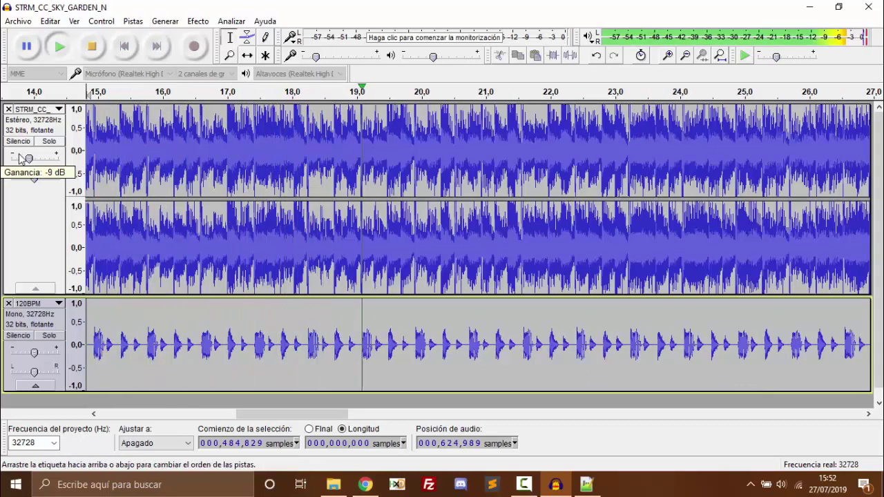
left_click(35, 353)
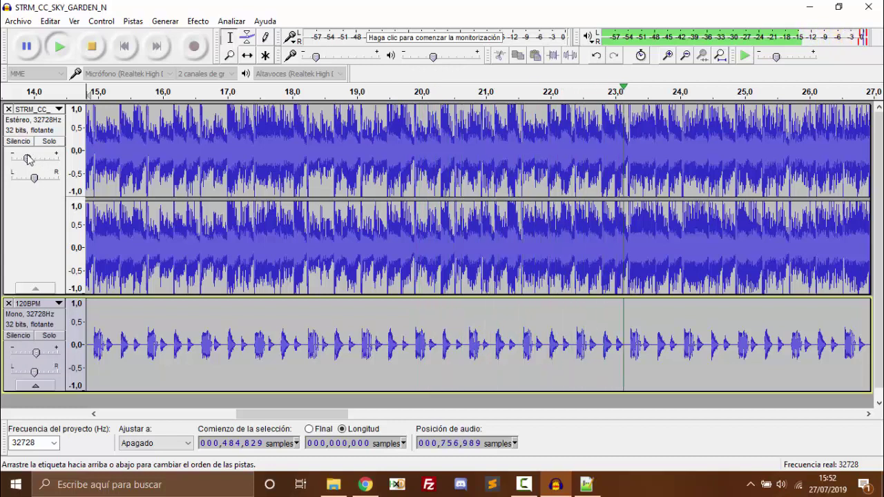
left_click_drag(28, 159, 31, 161)
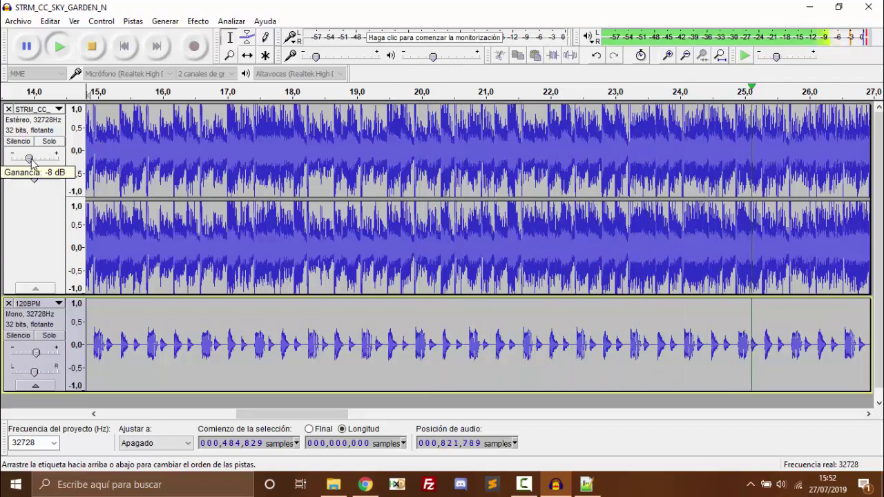
mouse_move(37, 353)
left_mouse_down()
mouse_move(50, 366)
mouse_move(45, 353)
left_mouse_up()
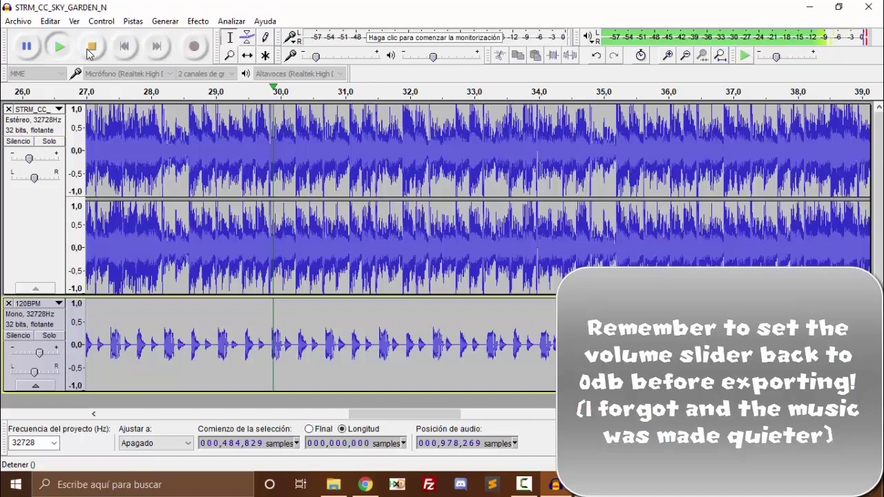
left_click(88, 51)
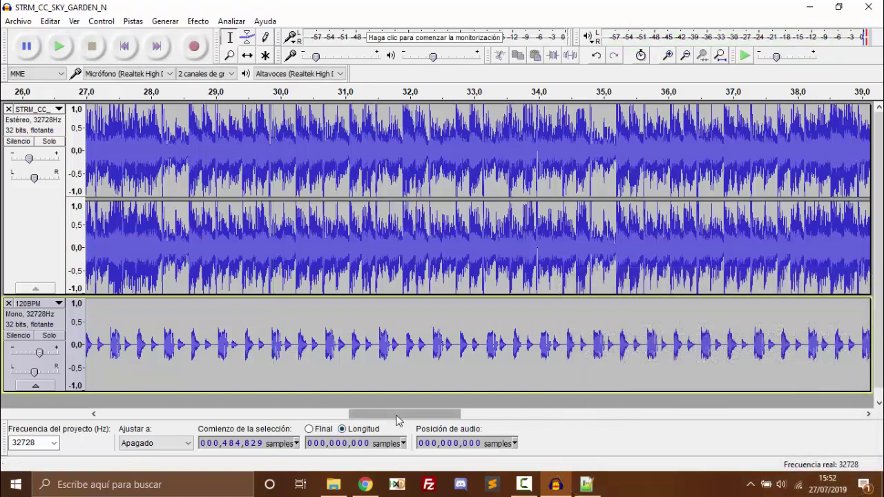
- Shift the 120BPM clip to start at about 1.1 s and play both tracks briefly from about 0.65 s
left_click_drag(400, 414, 110, 393)
left_click(128, 326)
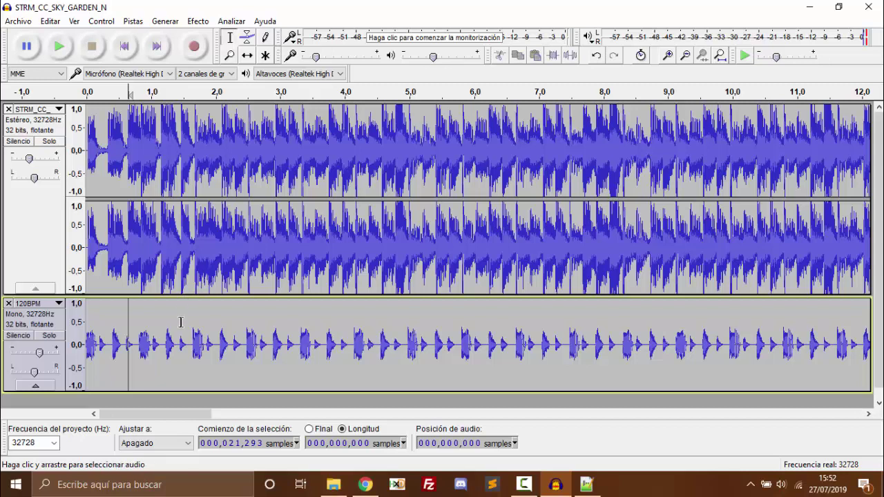
left_click(247, 56)
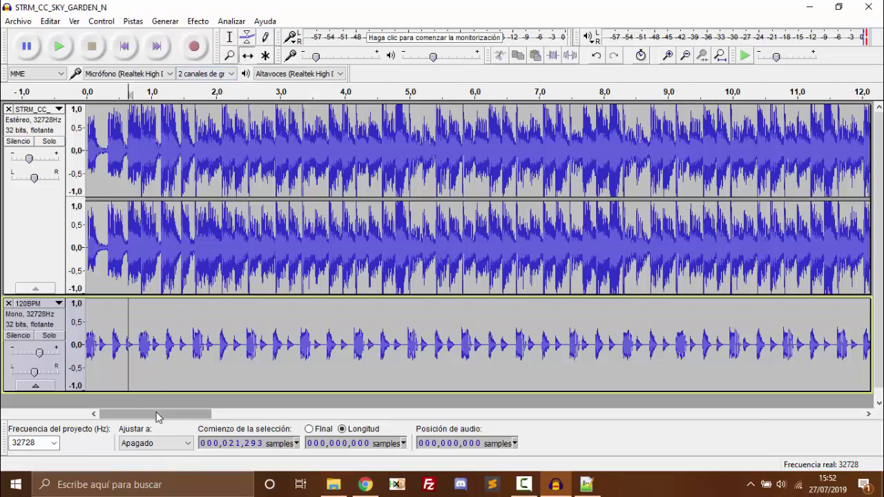
left_click_drag(173, 350, 246, 336)
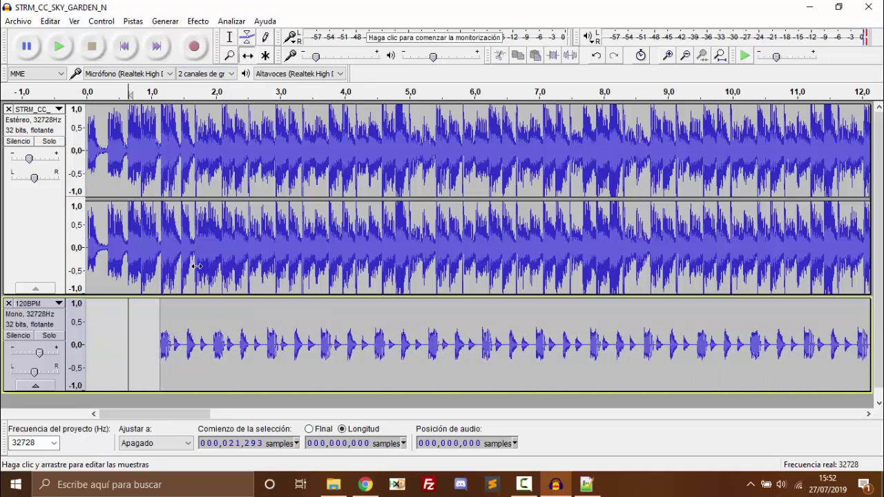
left_click(59, 47)
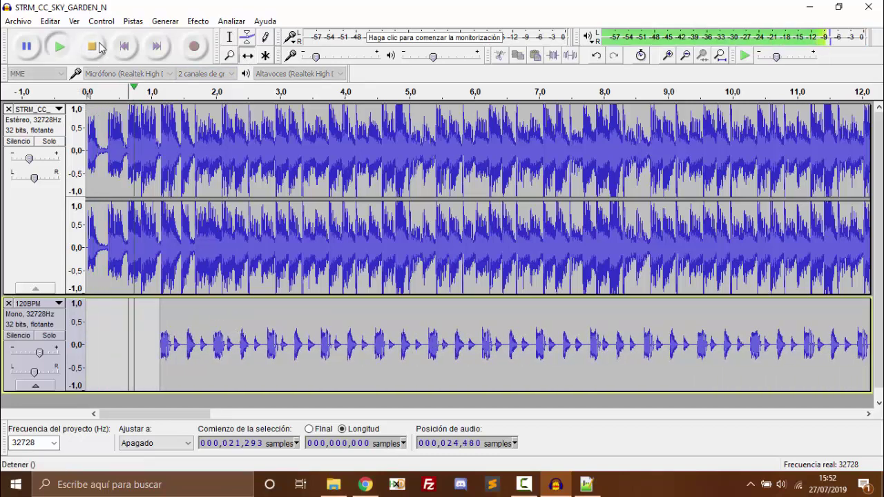
left_click(93, 46)
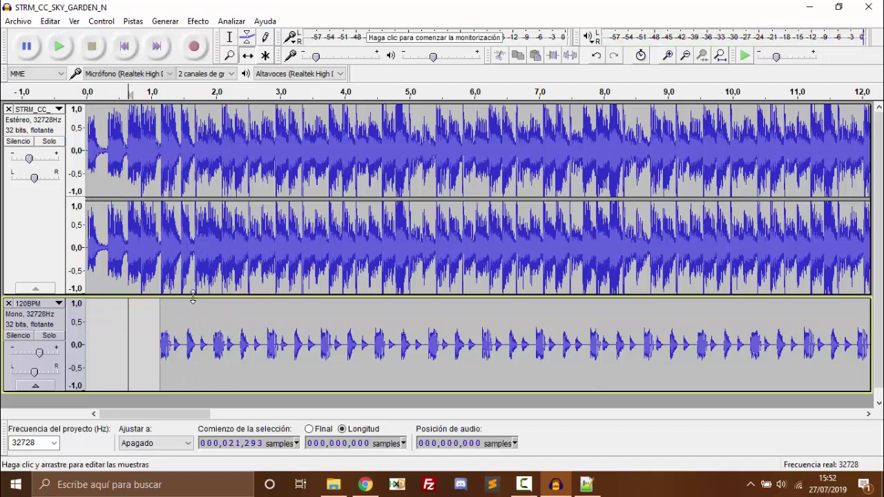
- Try the 120BPM clip with its start at about 3.5 s and play the tracks briefly
scroll(192, 332, "up", 1, "ctrl")
left_click_drag(192, 333, 498, 332)
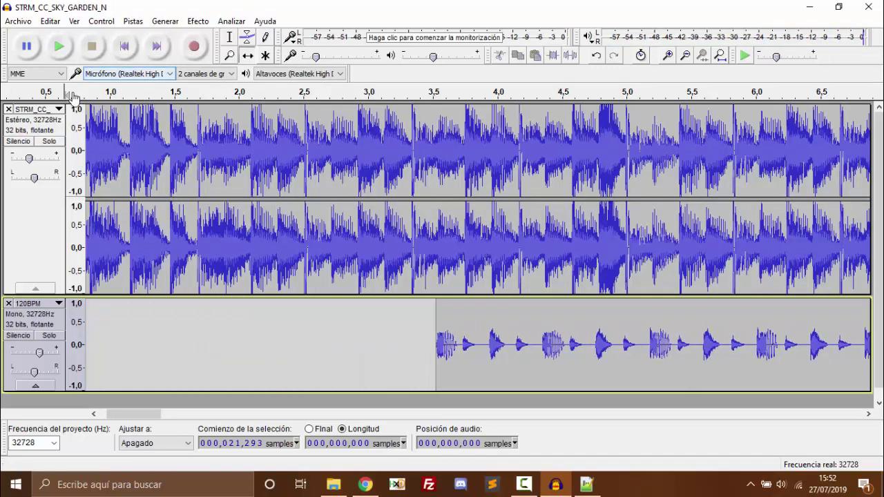
key("space")
left_click(92, 46)
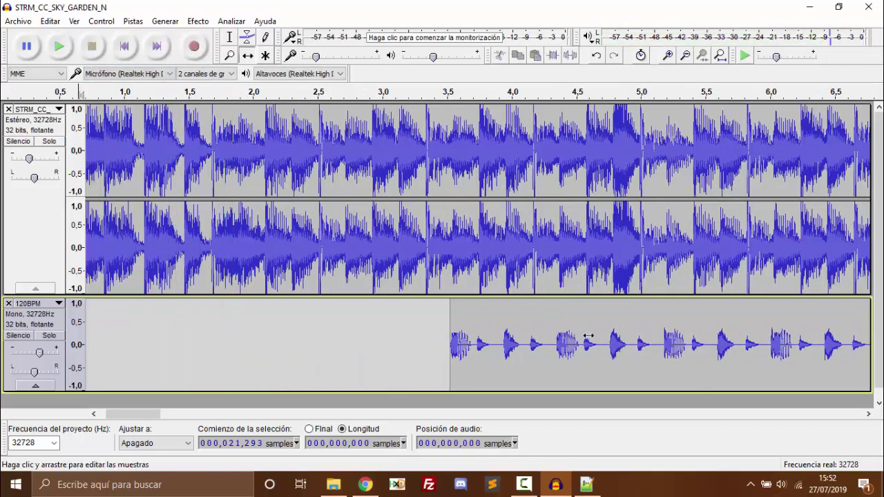
- Shift the 120BPM clip back so its first beat lines up with the song's beat at about 1.68 s
left_click_drag(582, 337, 355, 306)
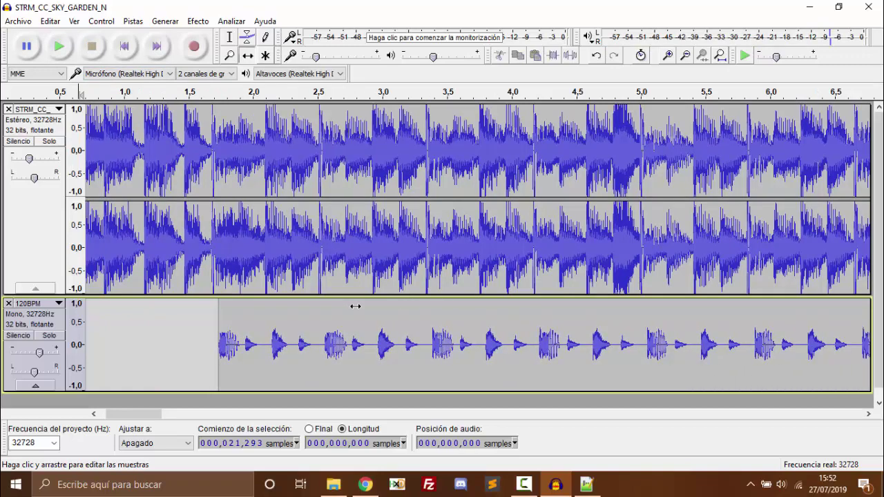
scroll(206, 235, "up", 4)
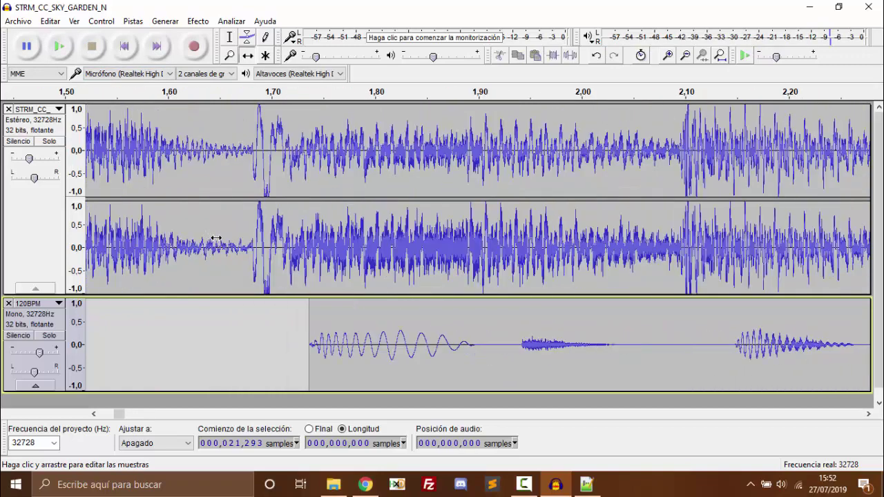
left_click_drag(510, 347, 325, 255)
scroll(326, 256, "up", 2)
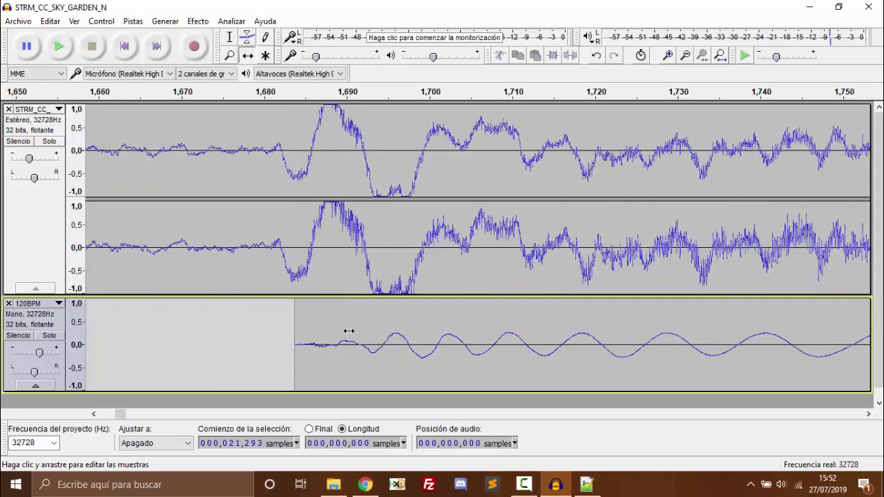
left_click_drag(349, 331, 332, 323)
scroll(312, 290, "down", 2)
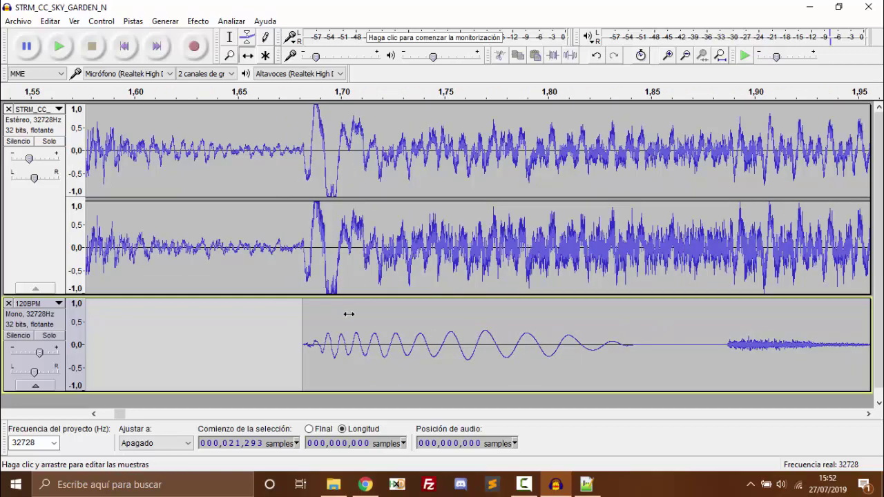
- Play both tracks together from about 0.2 s to check the beat alignment, and stop playback after several seconds
scroll(147, 112, "down", 2)
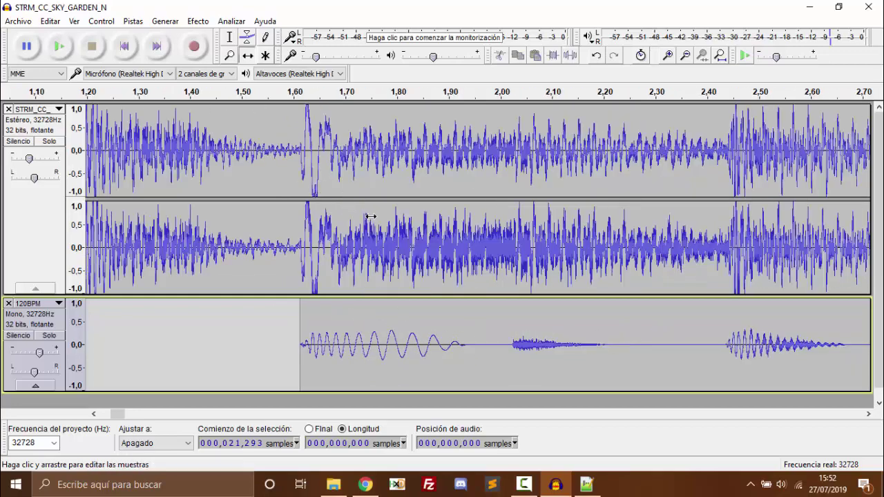
scroll(643, 320, "down", 1)
scroll(643, 320, "up", 2)
scroll(509, 320, "up", 1)
scroll(519, 318, "down", 4)
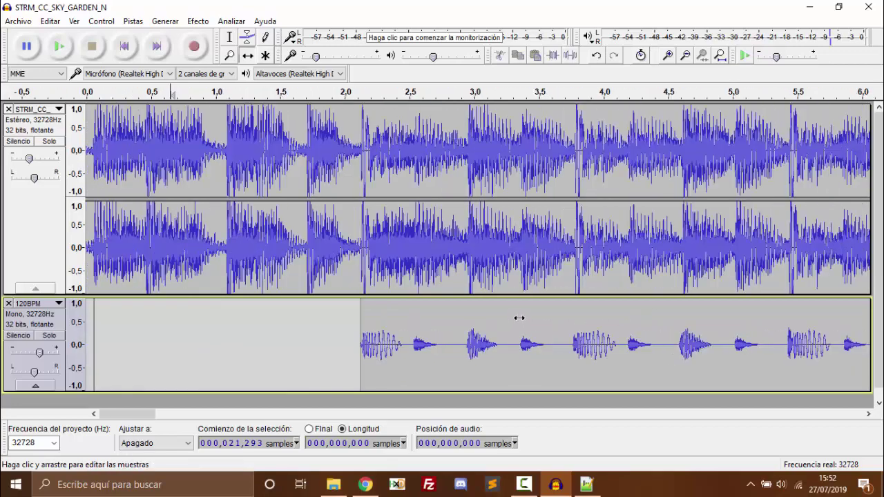
left_click(115, 94)
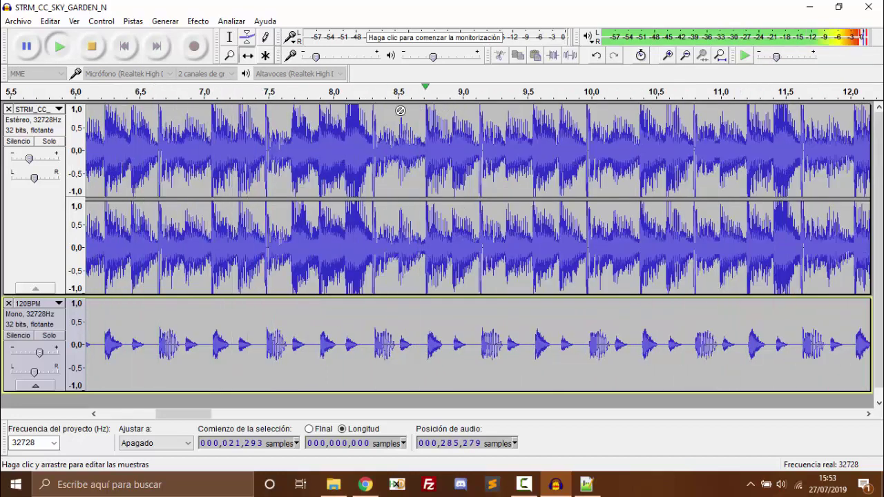
left_click(97, 52)
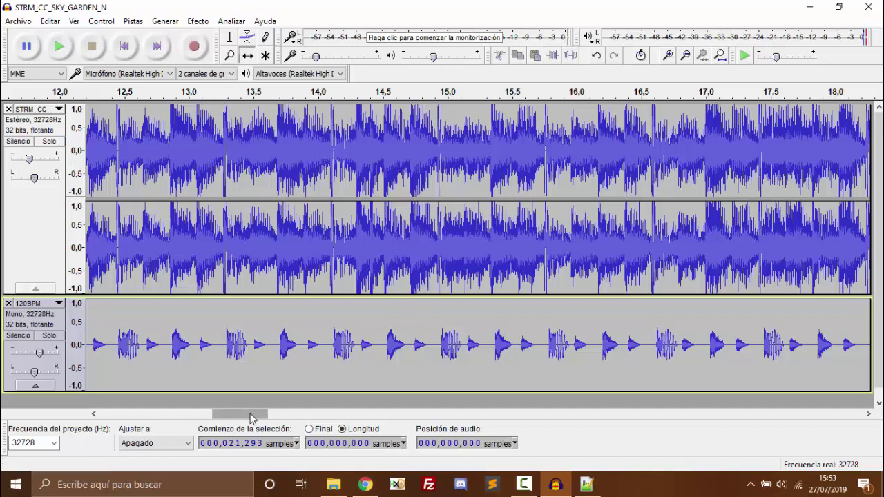
- Examine the offset between the song's beat at about 17.0 s and the matching beat in the 120BPM track
left_click_drag(252, 417, 262, 425)
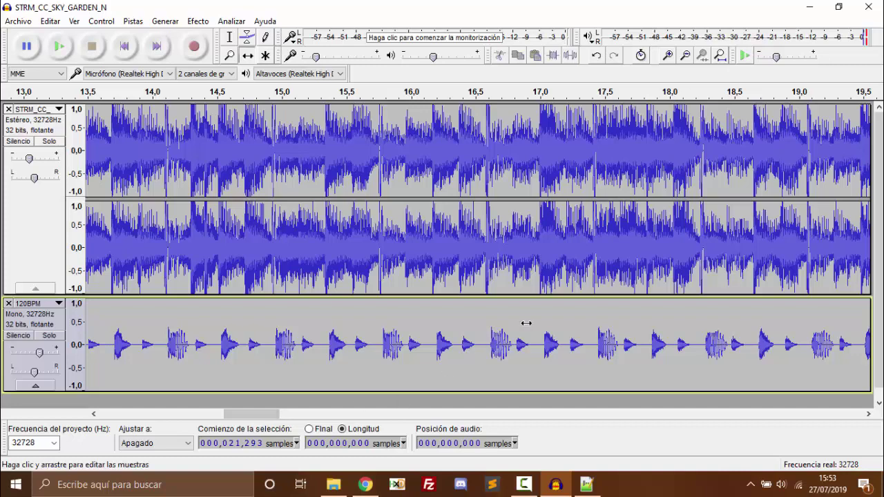
scroll(545, 320, "up", 3)
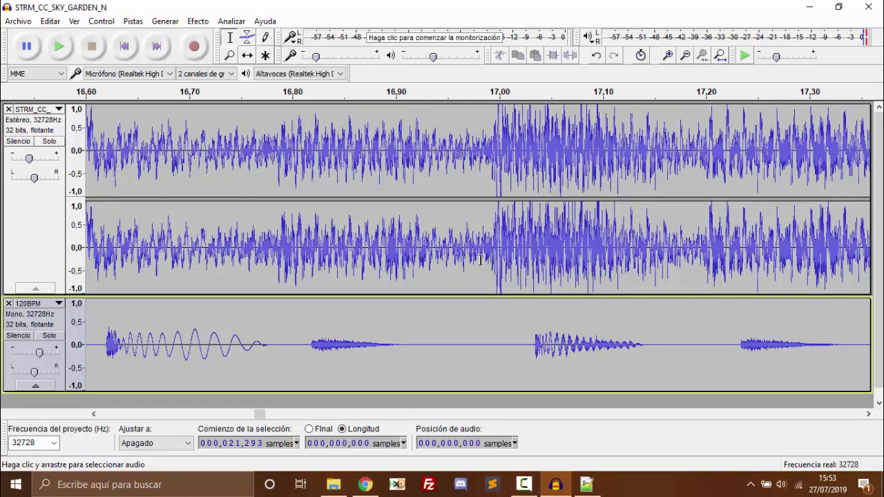
left_click_drag(480, 260, 553, 263)
left_click(493, 333)
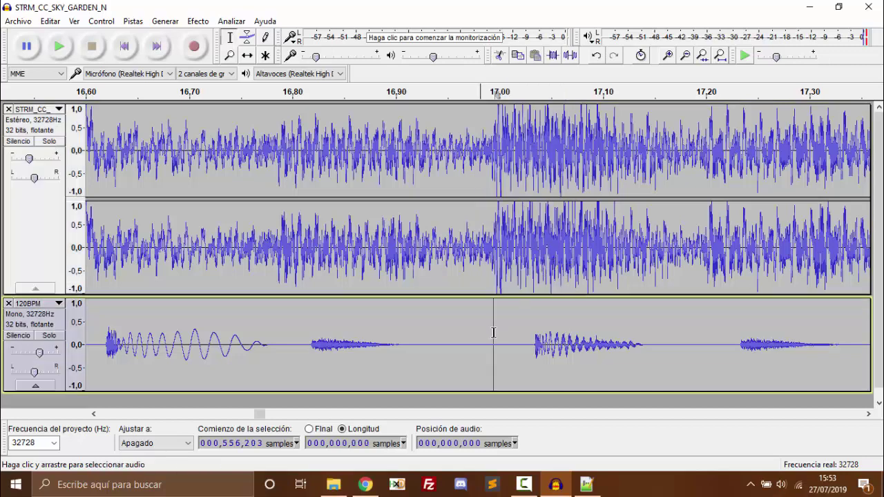
left_click_drag(487, 331, 537, 332)
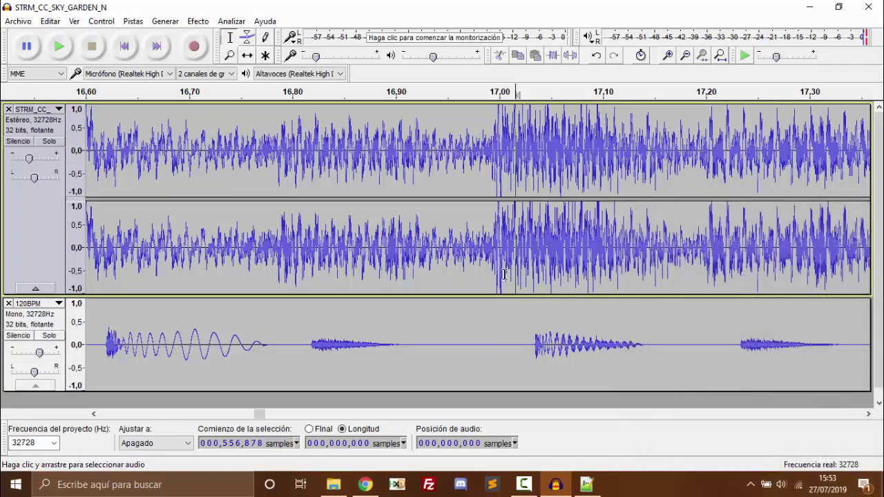
left_click(507, 308)
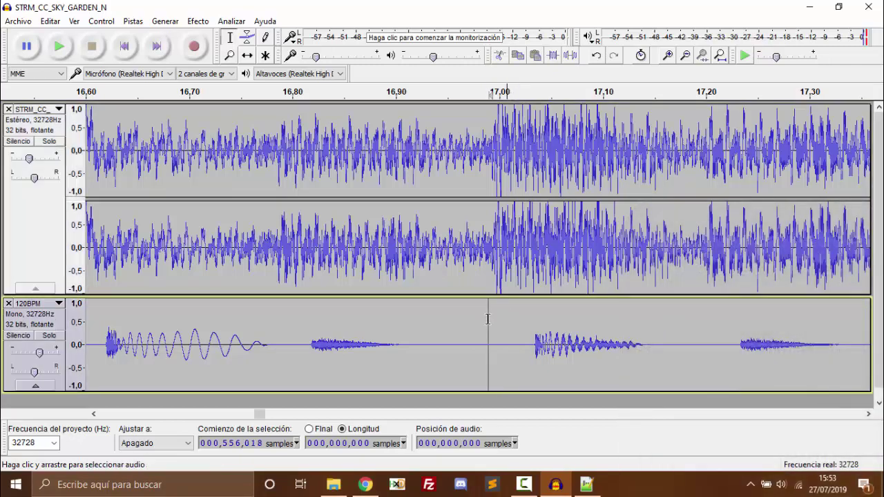
left_click_drag(490, 328, 544, 333)
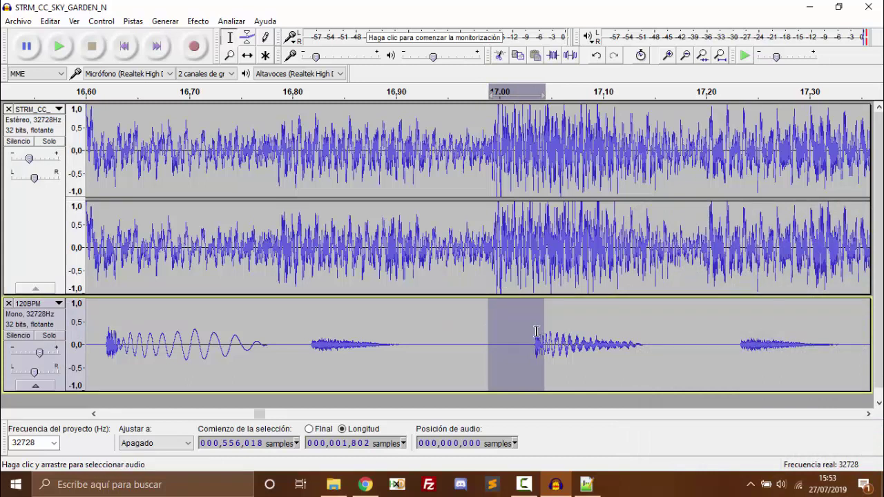
left_click(536, 332)
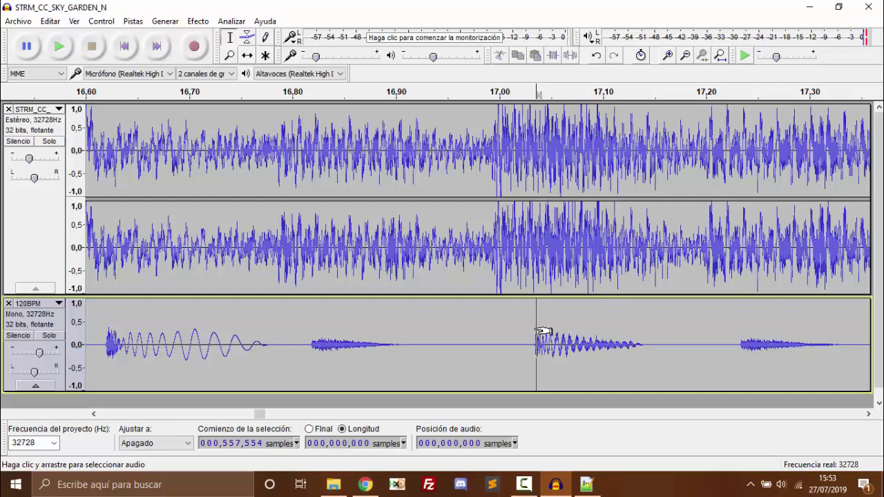
- Compare the beats of both tracks over the whole song and again up close around 17 s
scroll(533, 330, "down", 4, "ctrl")
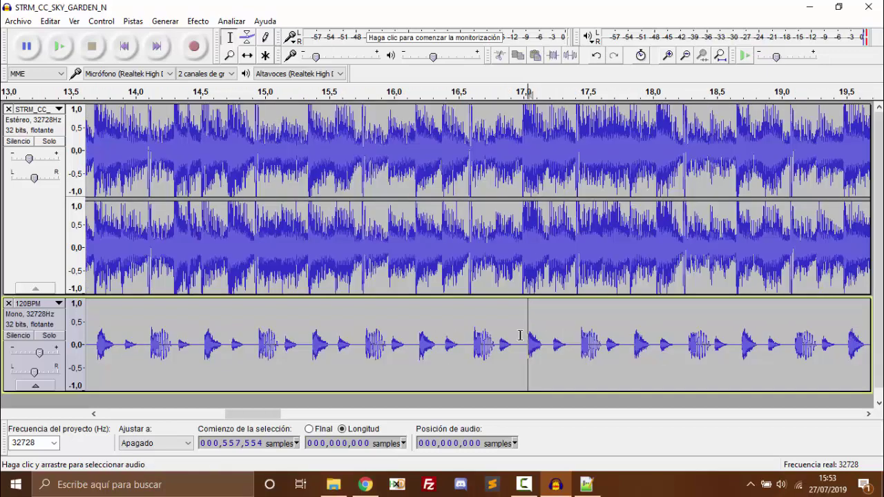
scroll(514, 343, "down", 2, "ctrl")
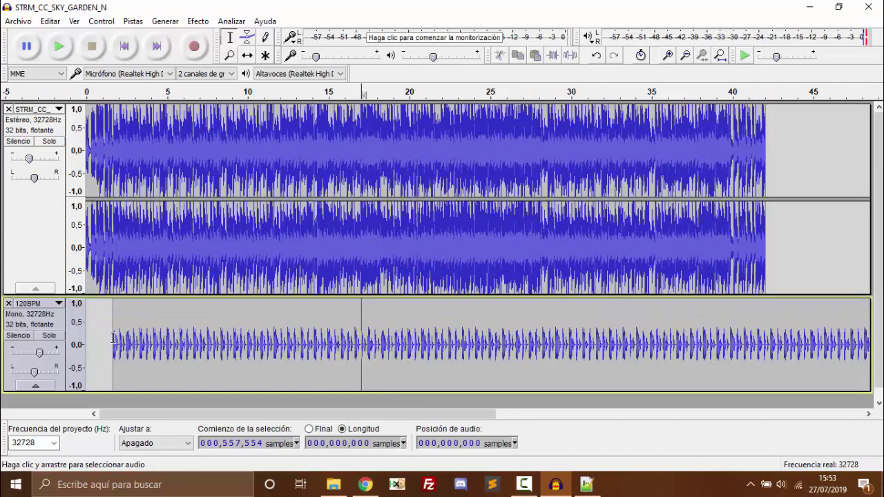
scroll(409, 319, "up", 1, "ctrl")
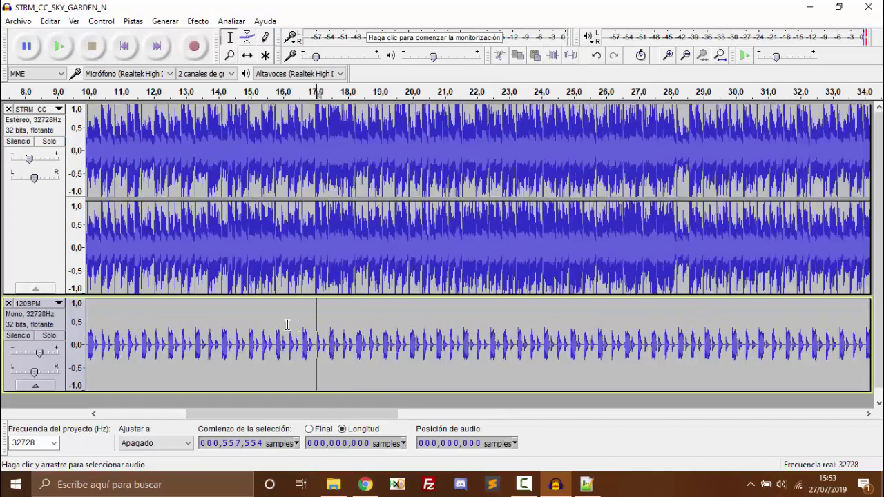
scroll(286, 325, "up", 4, "ctrl")
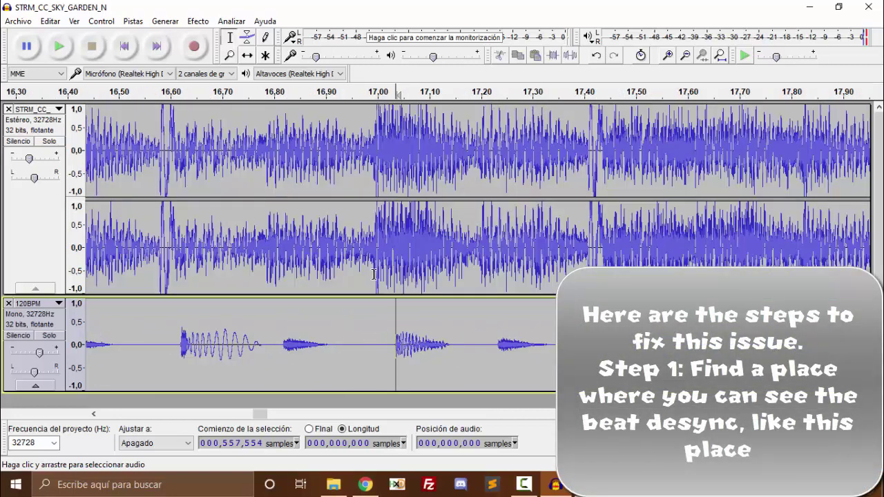
scroll(377, 256, "up", 5, "ctrl")
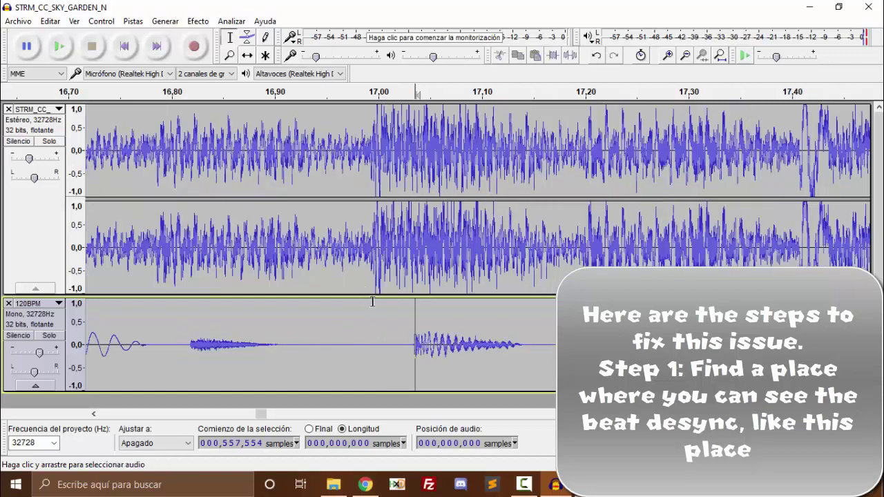
scroll(365, 321, "down", 4, "ctrl")
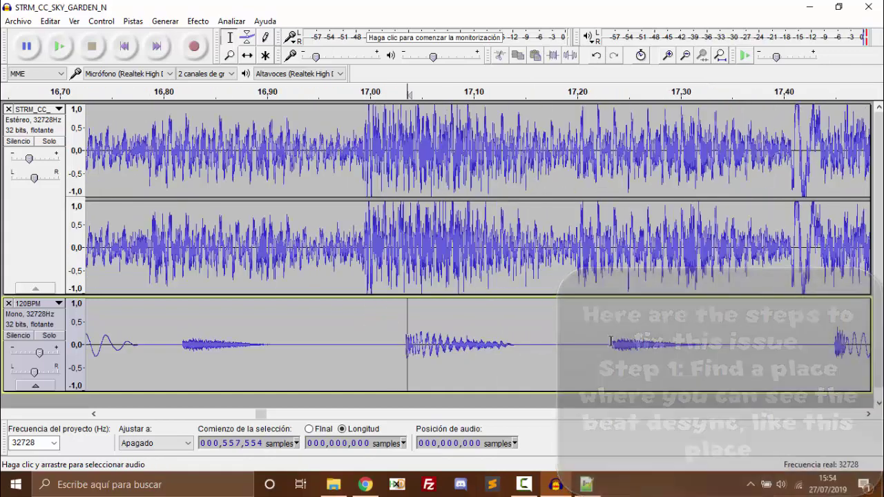
- Select the song track from the beat at about 17.407 s back to where the 120BPM beats start, at about 1.682 s
scroll(517, 329, "right", 3)
scroll(668, 323, "up", 2, "ctrl")
scroll(669, 324, "up", 1, "ctrl")
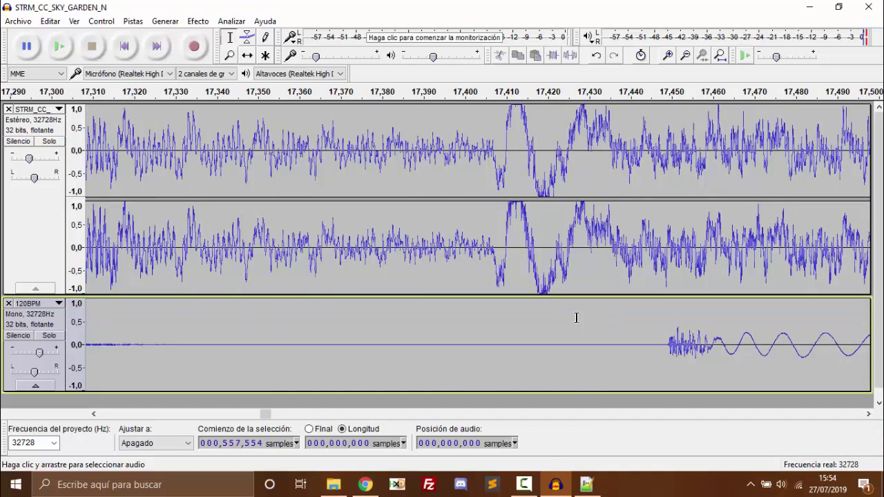
scroll(474, 309, "up", 1, "ctrl")
left_click_drag(421, 255, 405, 259)
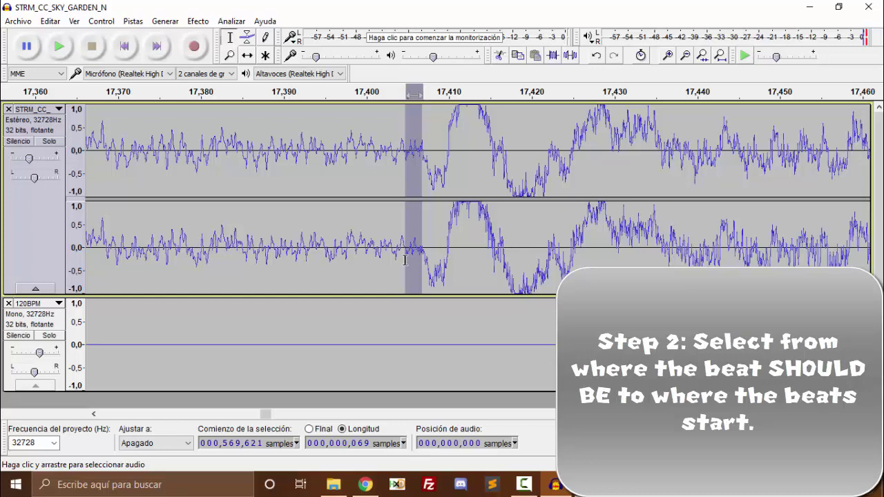
scroll(405, 260, "down", 2, "ctrl")
left_click_drag(406, 259, 358, 249)
scroll(373, 259, "down", 2, "ctrl")
scroll(2, 261, "down", 2)
scroll(14, 265, "up", 3)
scroll(129, 263, "up", 3)
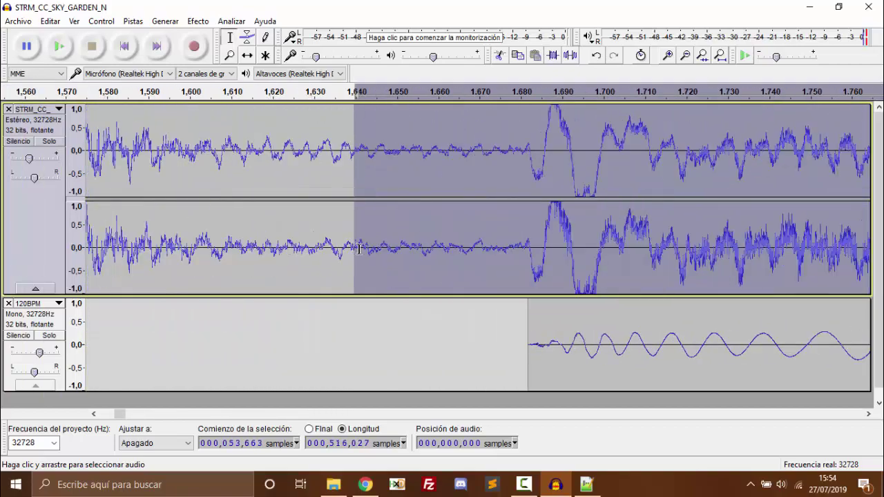
scroll(547, 256, "up", 3)
left_click_drag(547, 255, 395, 265)
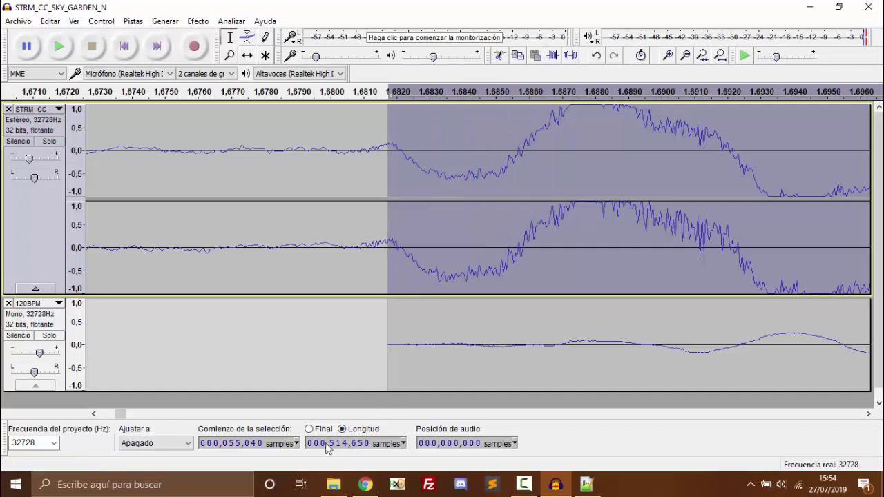
- Switch to Notepad++, record the selection length 514650 on a new line two below the normal song's tempo, and select that number
left_click(587, 485)
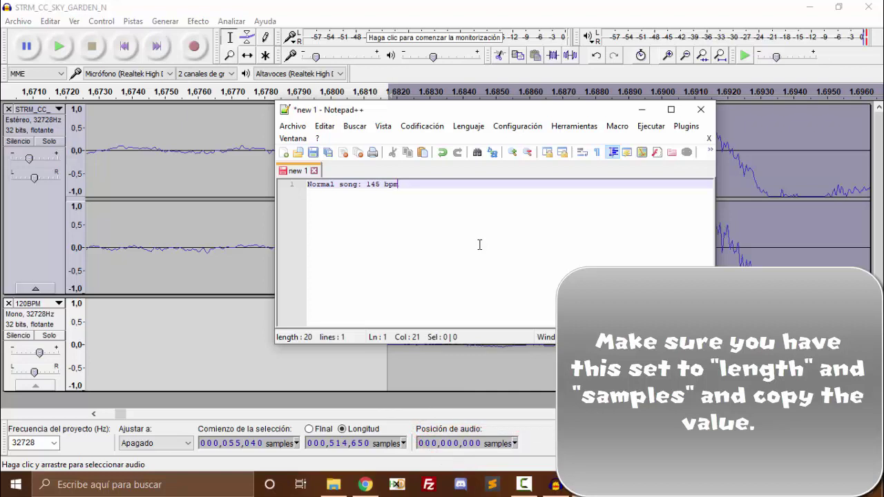
key("Return")
key("Return")
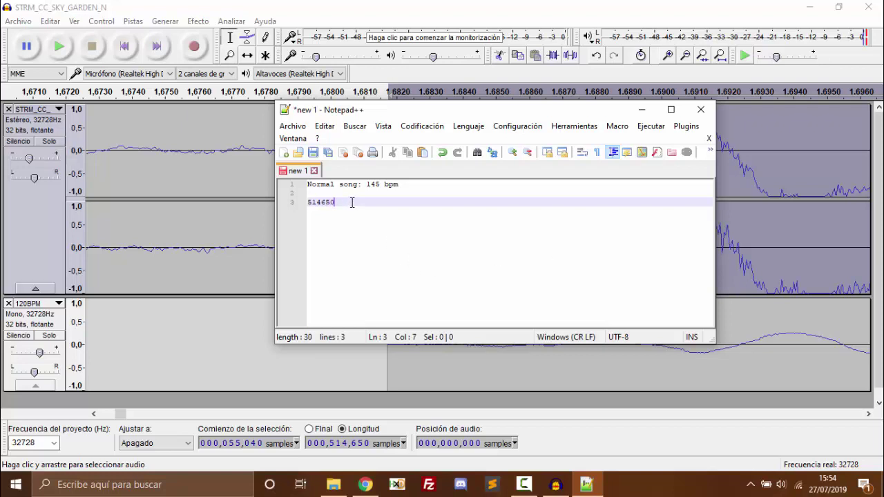
left_click_drag(352, 203, 312, 203)
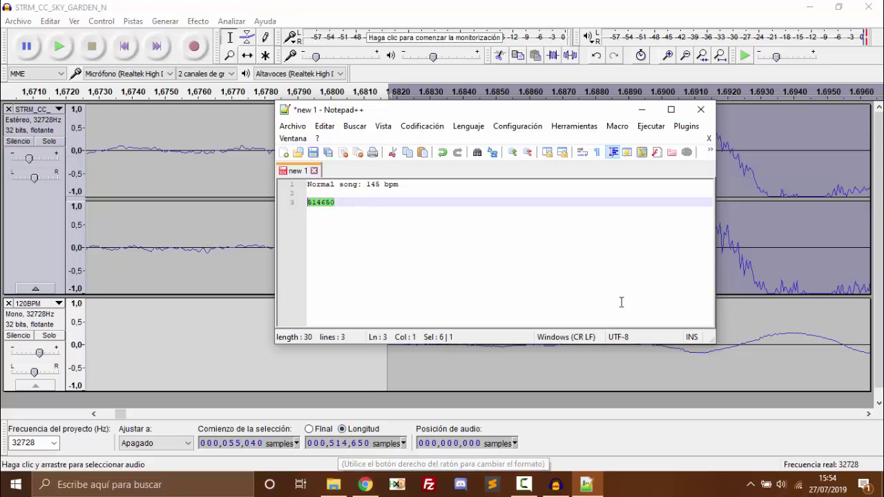
- Return to Audacity and extend the end of the song selection to the matching 120BPM beat at about 17.449 s, keeping the start fixed
left_click(648, 112)
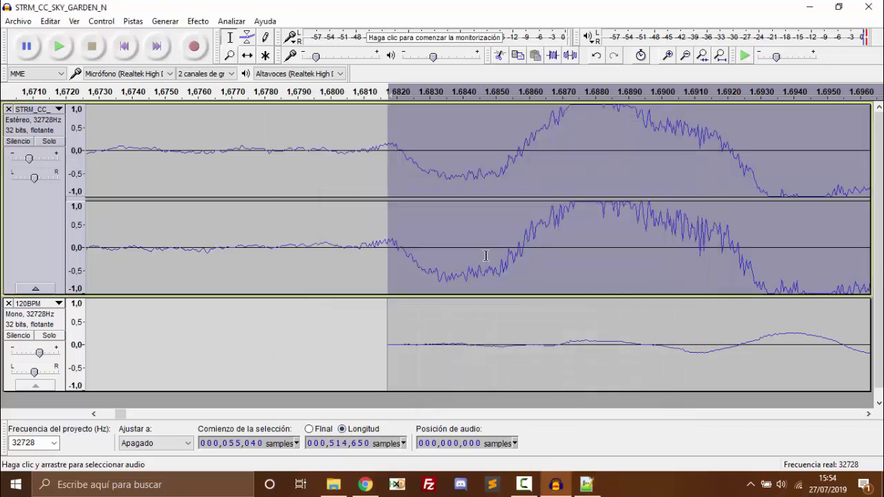
scroll(278, 233, "down", 11)
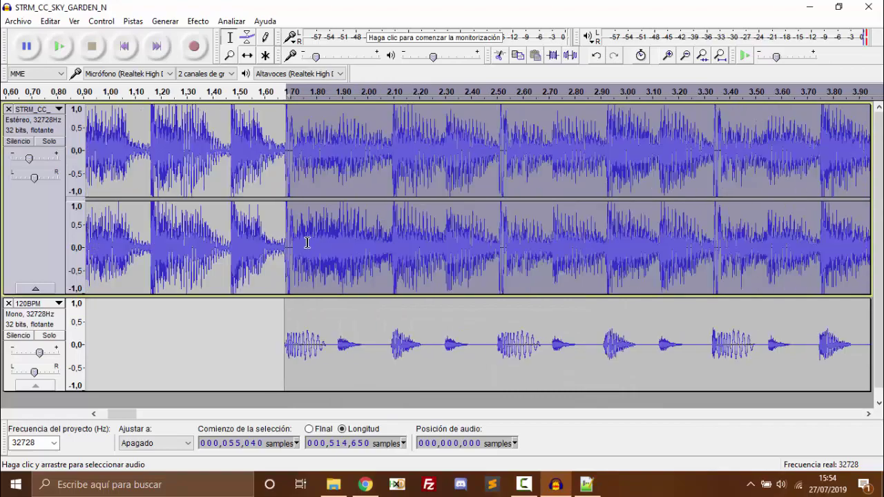
scroll(304, 248, "down", 1)
scroll(434, 290, "up", 3)
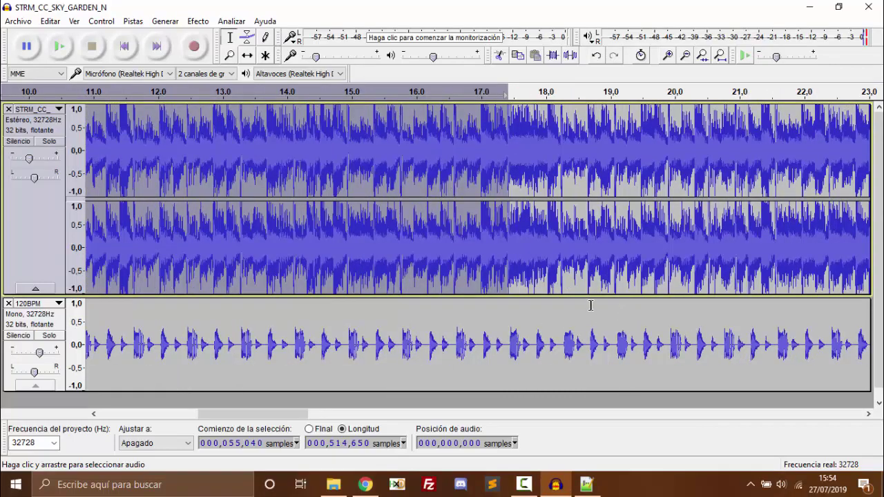
scroll(434, 297, "up", 5)
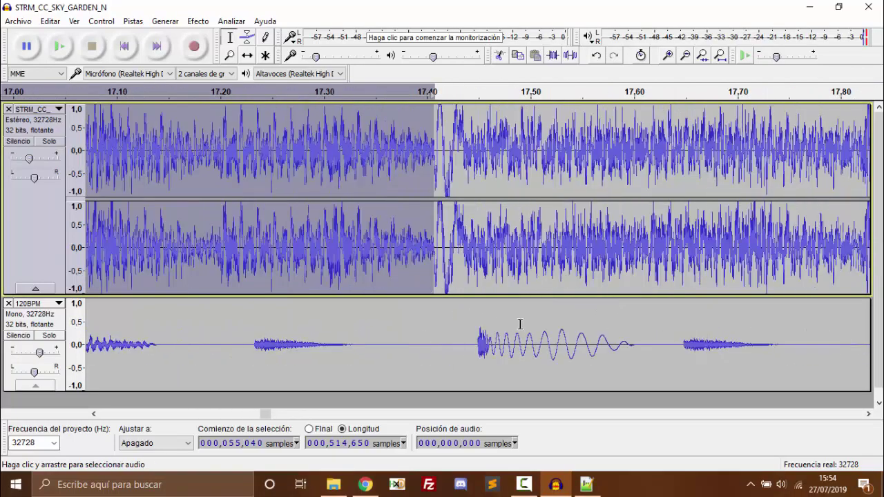
scroll(426, 312, "up", 3)
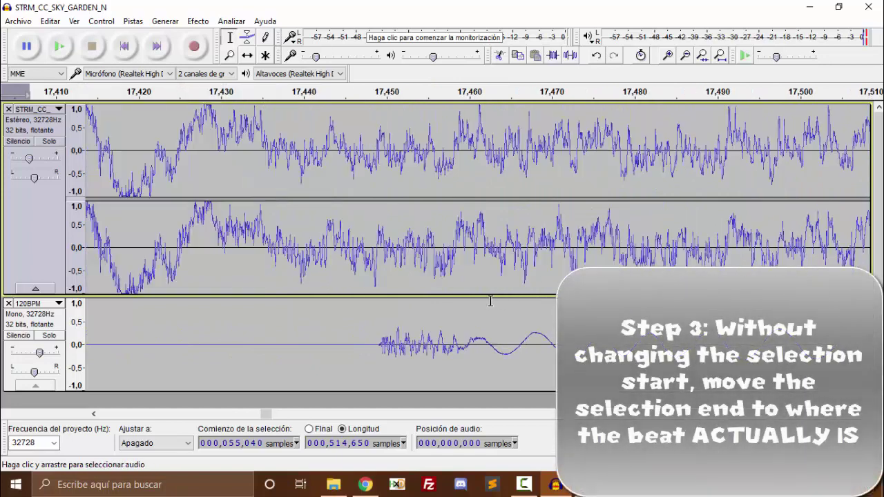
scroll(421, 282, "down", 1)
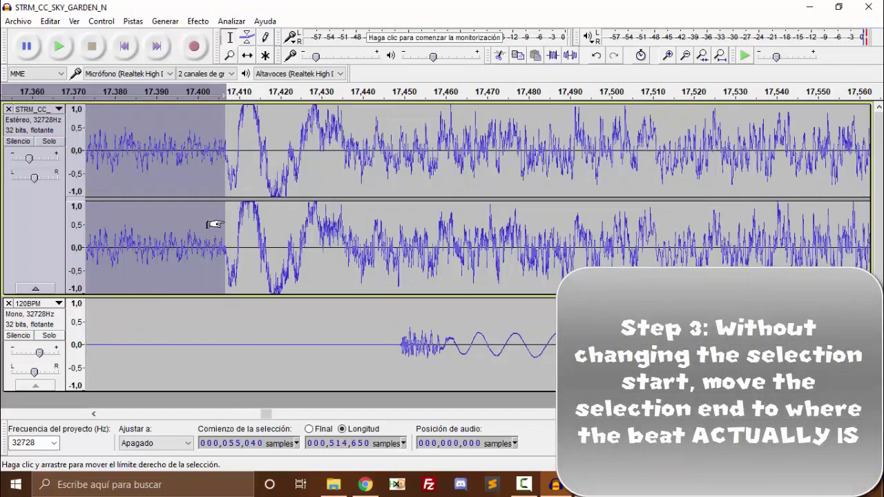
left_click_drag(223, 225, 389, 247)
scroll(389, 247, "up", 4)
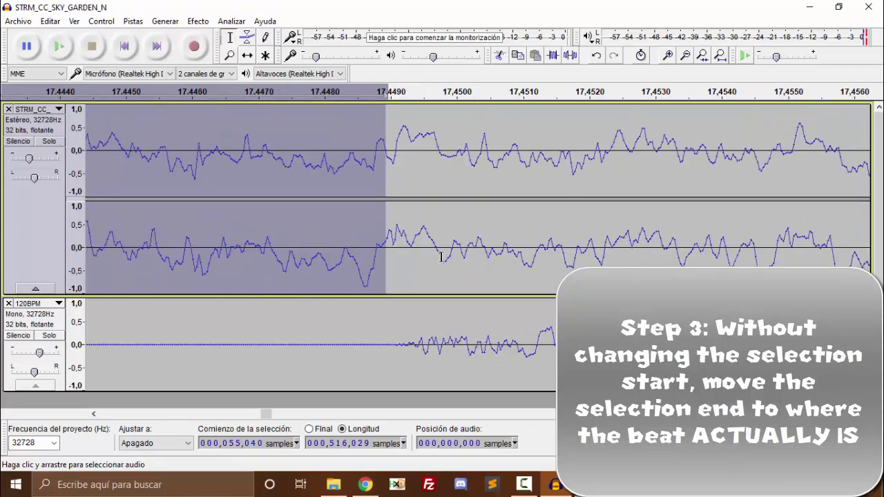
- Fine-tune the selection end to the exact start of the 120BPM beat, giving a selection length of 516034 samples
scroll(413, 253, "up", 2)
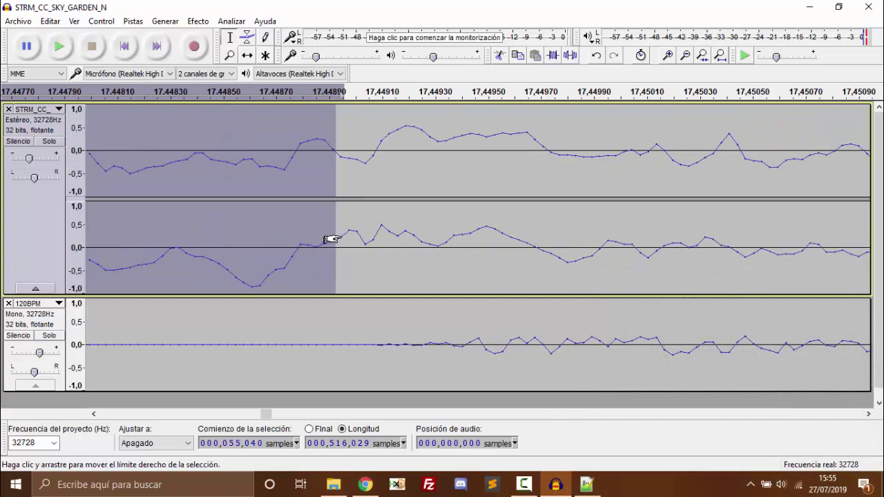
left_click_drag(330, 240, 373, 245)
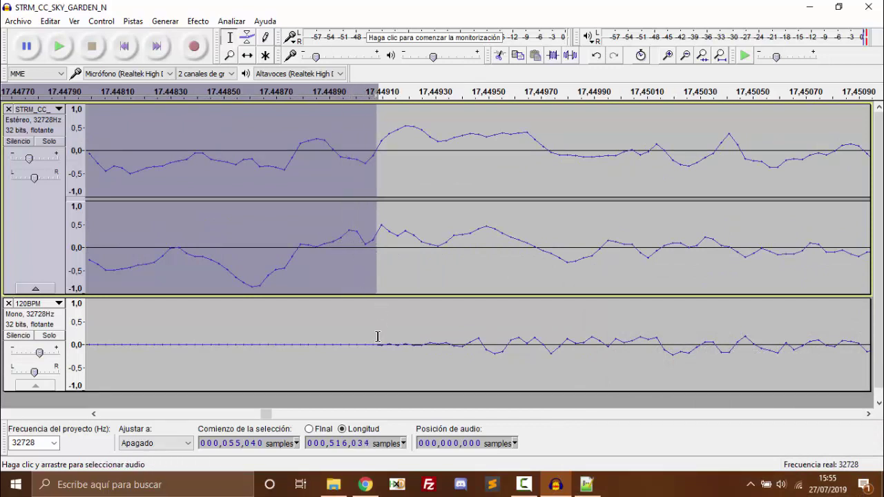
scroll(378, 336, "up", 2)
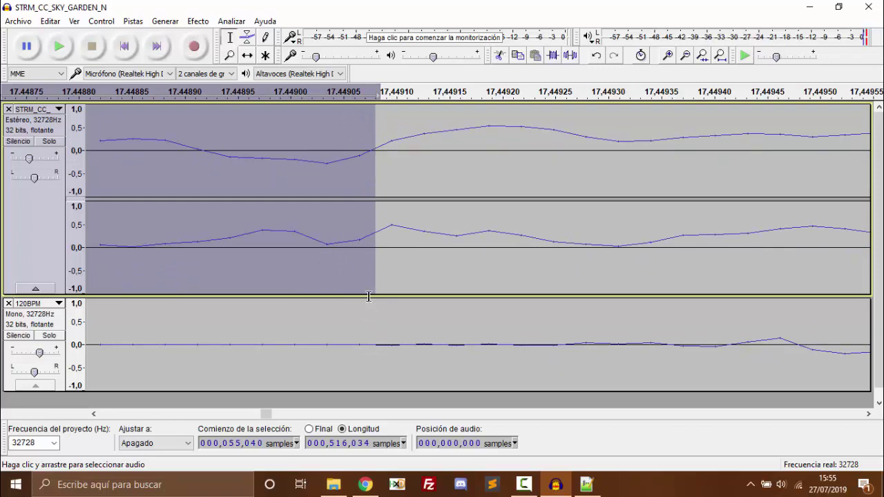
scroll(369, 296, "down", 9)
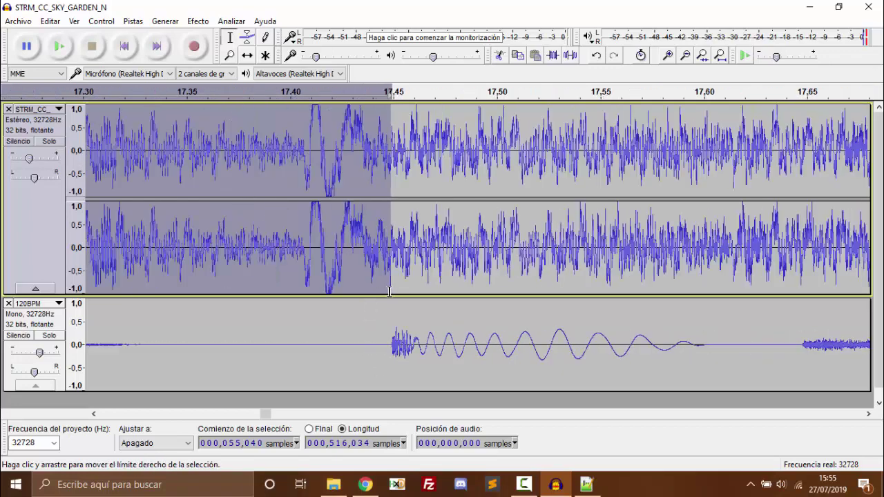
scroll(390, 292, "down", 3)
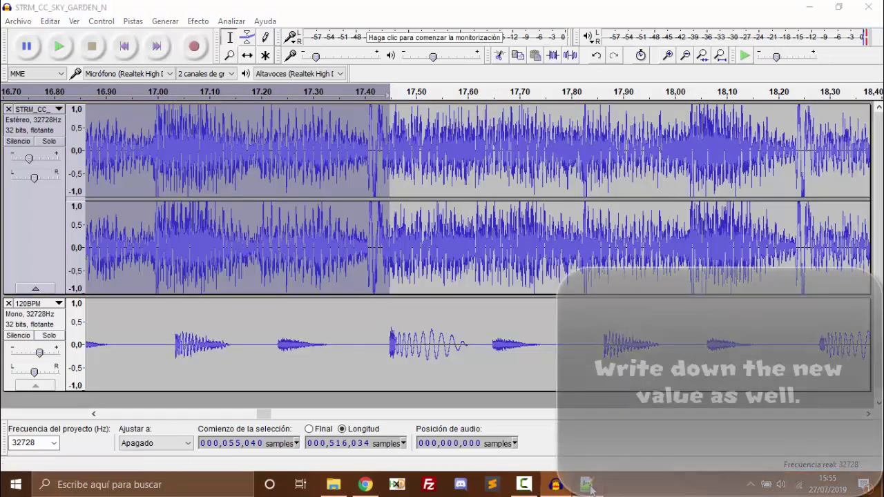
- Switch to Notepad++ and record the new selection length 516034 on the line below 514650
left_click(587, 487)
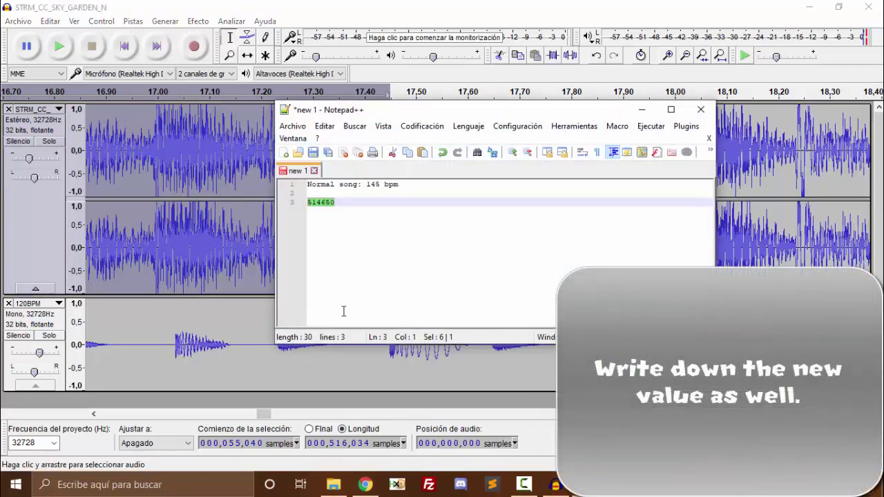
type("514650")
key("Return")
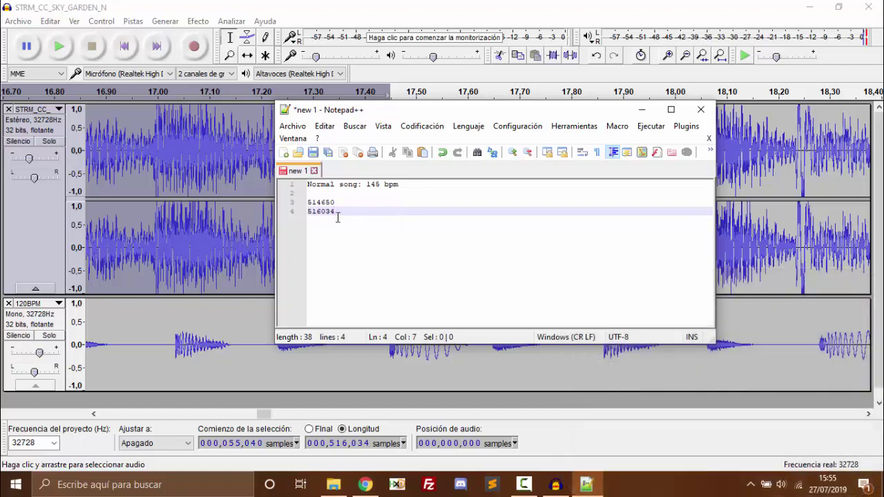
left_click_drag(340, 213, 289, 202)
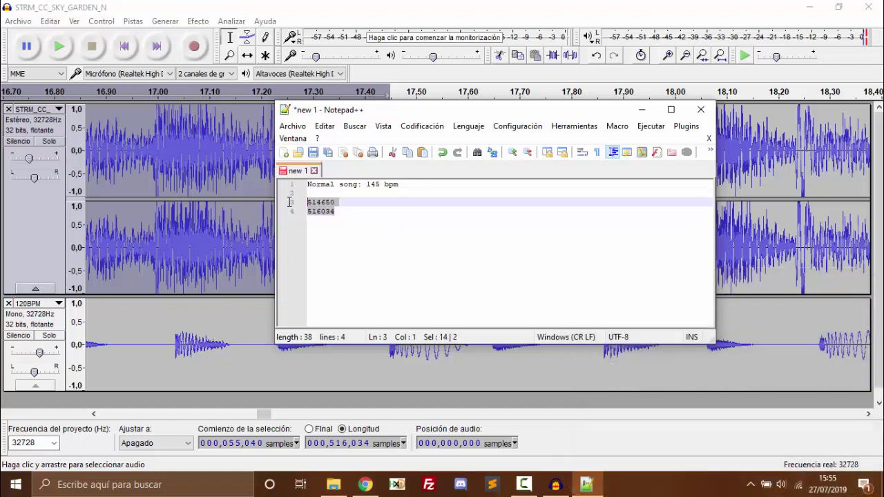
left_click(430, 235)
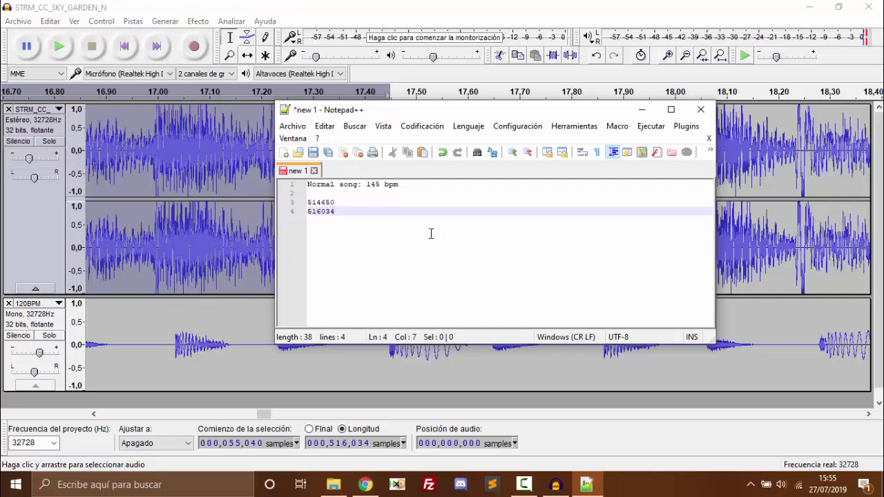
- Open Calculator from the CTGP-7 custom music folder and place it beside the notes so both recorded lengths stay readable
left_click(334, 484)
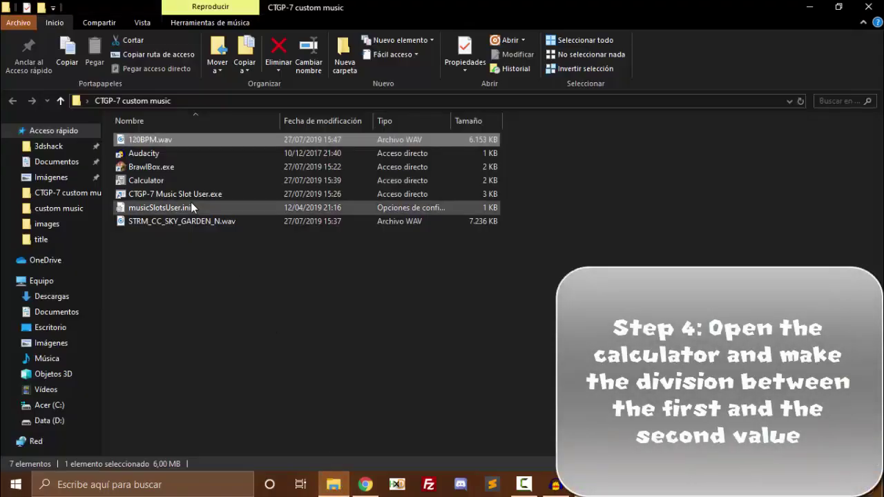
left_click(159, 181)
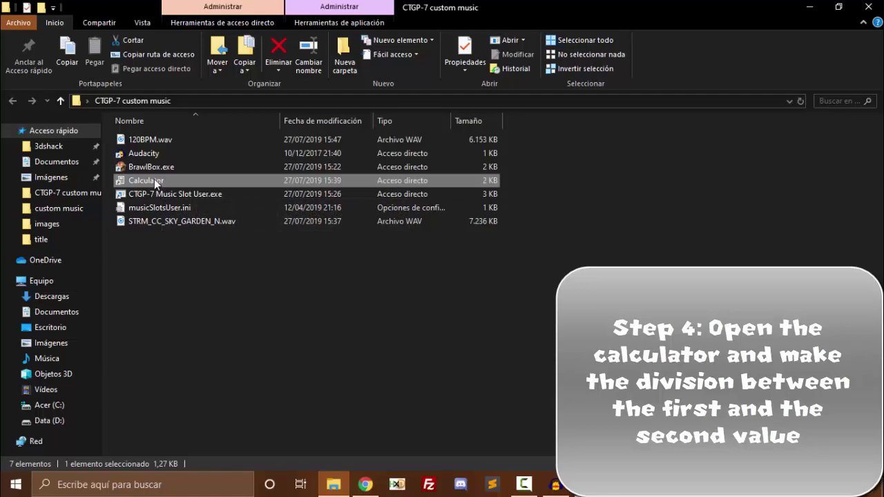
double_click(154, 179)
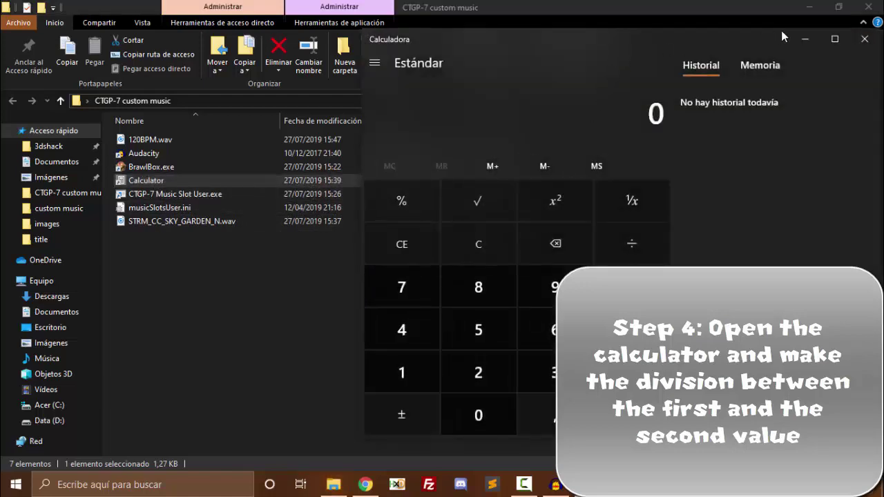
left_click(809, 10)
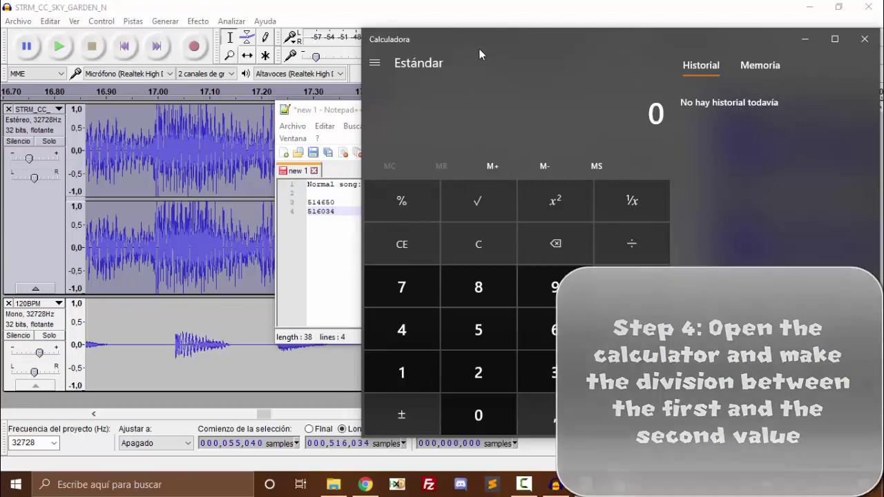
left_click_drag(479, 52, 559, 48)
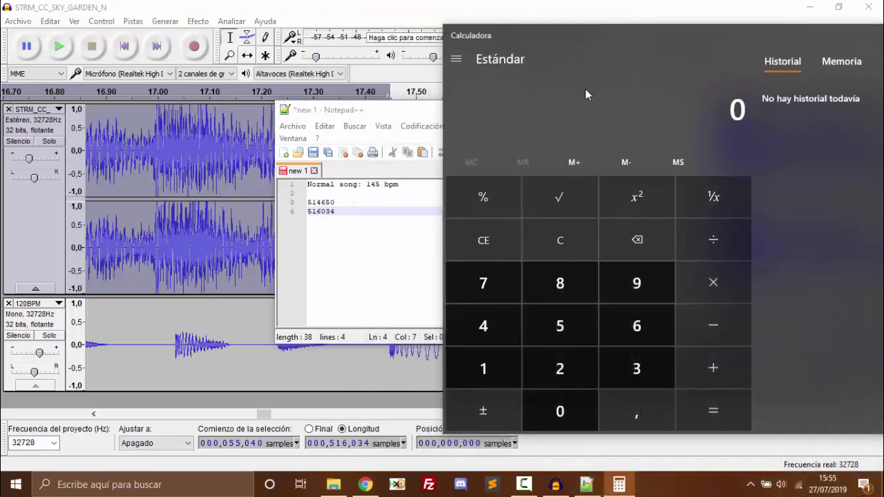
- Divide the first recorded length by the second in Calculator: 514650 ÷ 516034
left_click(562, 326)
left_click(501, 330)
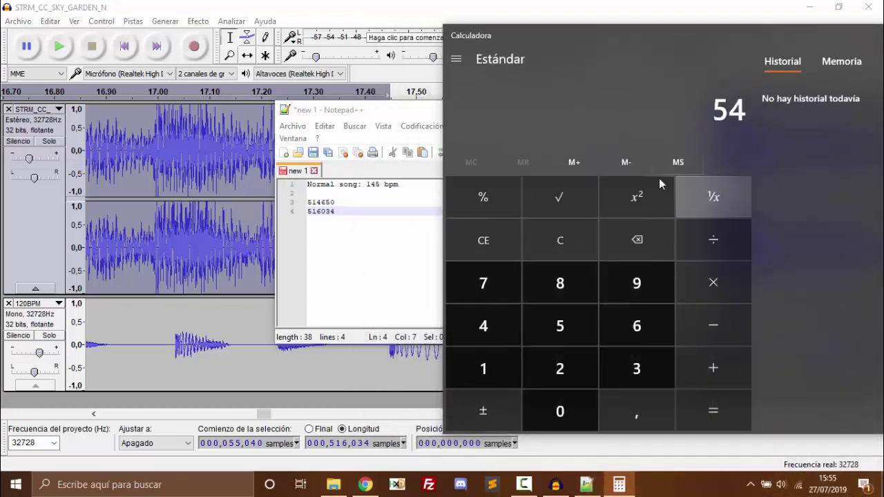
left_click(653, 241)
left_click(492, 348)
left_click(512, 335)
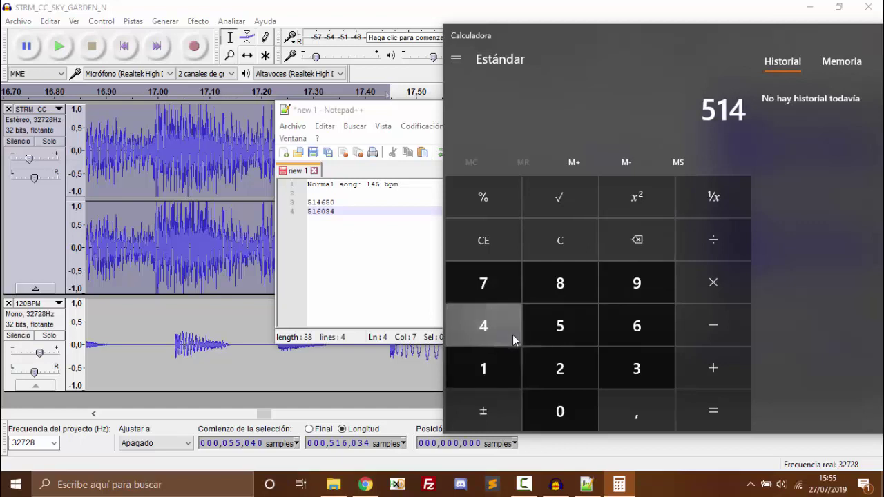
left_click(637, 326)
left_click(584, 339)
left_click(581, 411)
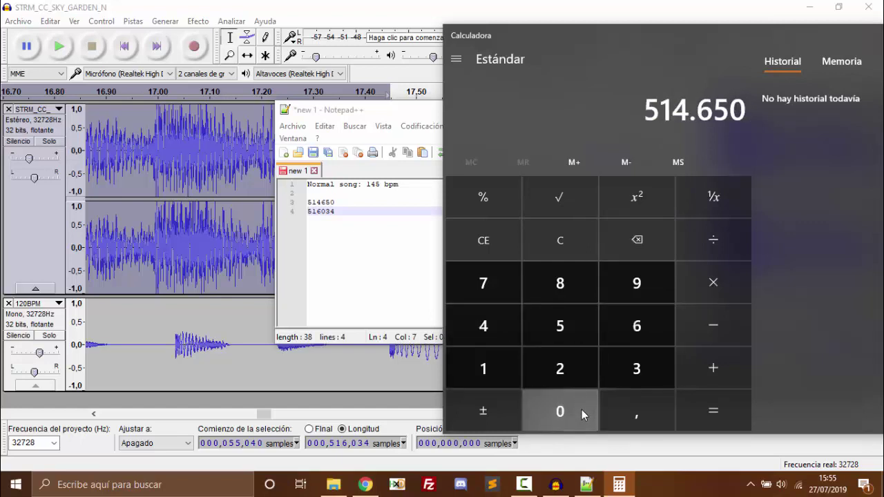
left_click(729, 234)
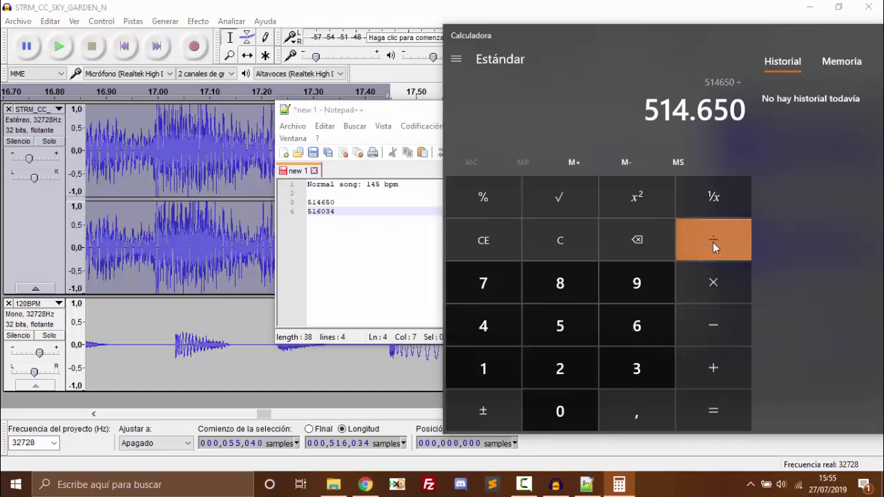
left_click(571, 326)
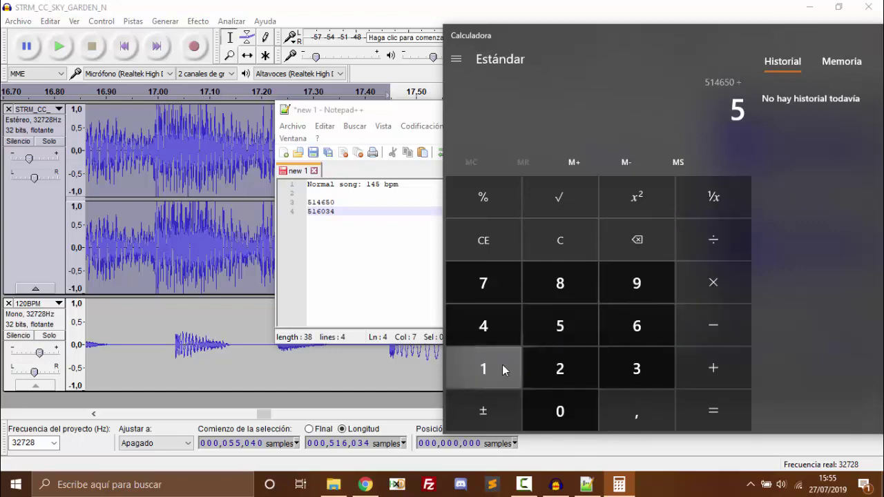
left_click(502, 365)
left_click(623, 335)
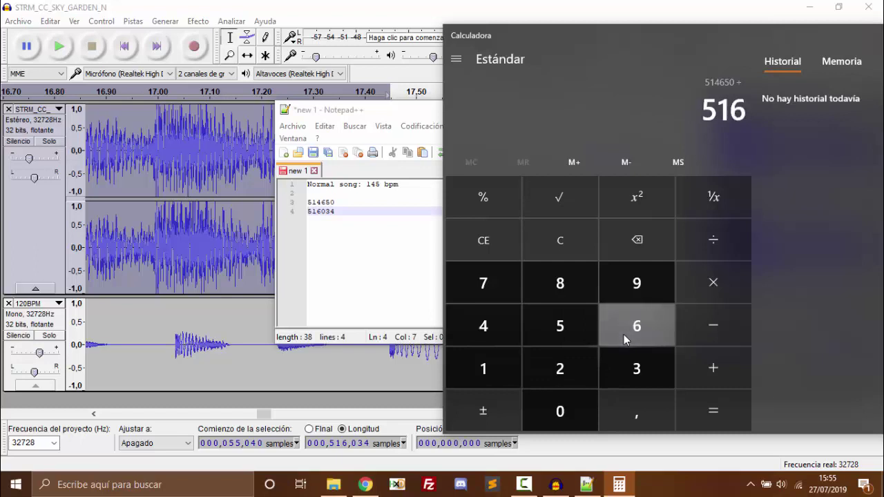
left_click(581, 412)
left_click(622, 379)
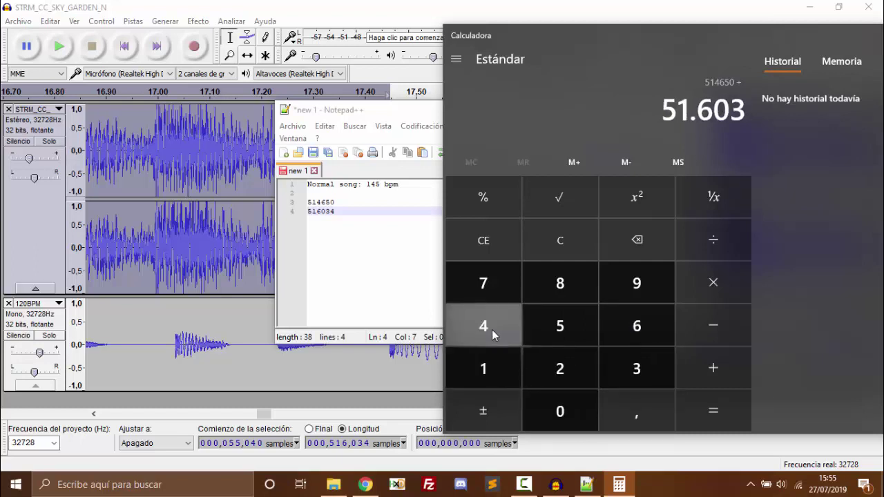
left_click(491, 326)
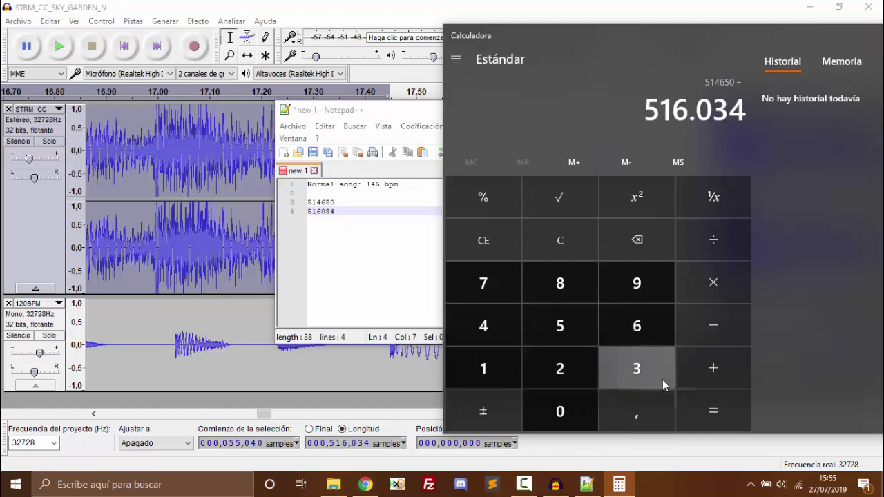
left_click(705, 408)
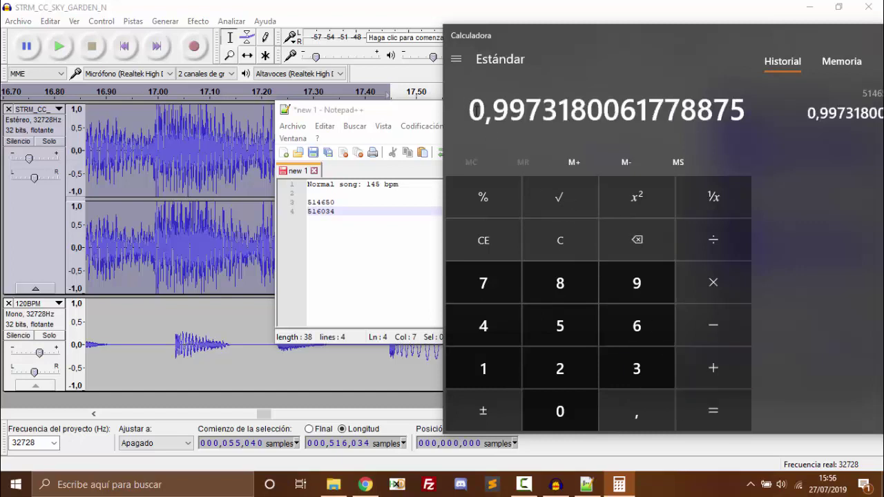
- Copy the full division result from Calculator and switch back to Audacity, minimizing the calculator and the notes
left_click_drag(487, 109, 741, 116)
right_click(740, 115)
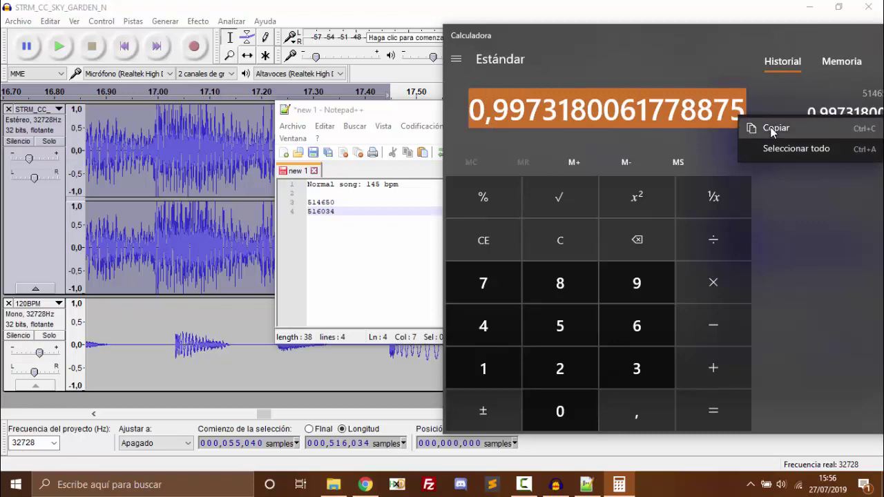
left_click(754, 123)
left_click(709, 55)
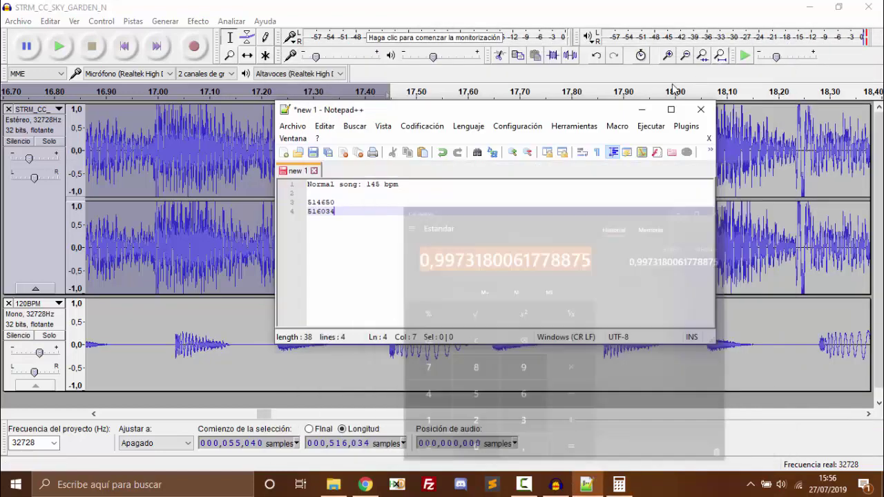
left_click(653, 111)
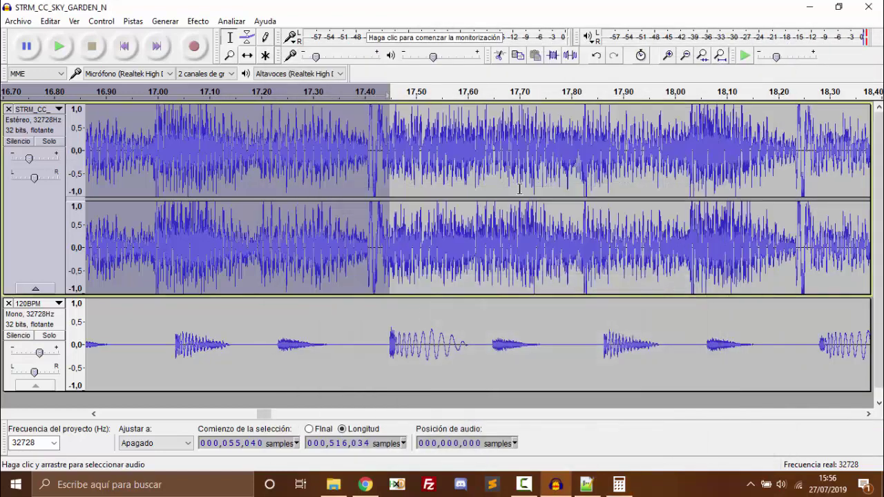
- Select the whole song clip and apply Change Speed with the copied division result as the speed multiplier
left_click(400, 218)
double_click(393, 222)
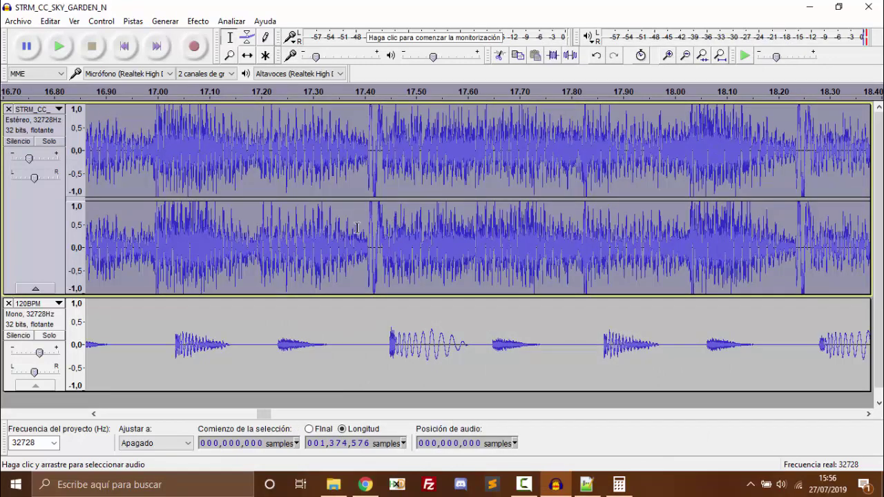
left_click(197, 21)
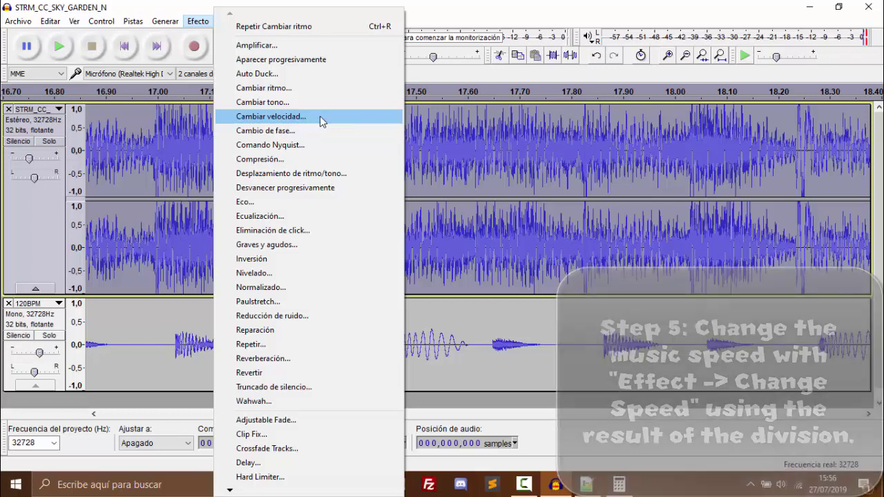
left_click(319, 116)
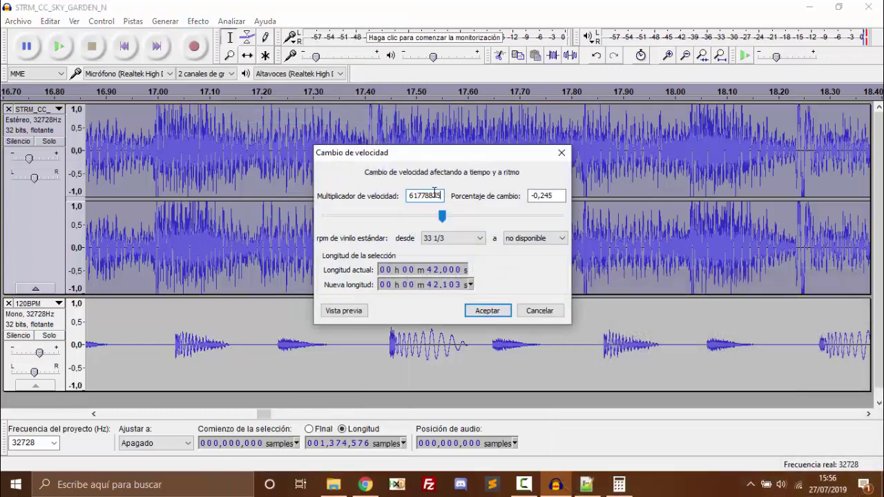
left_click_drag(429, 194, 333, 192)
left_click(498, 311)
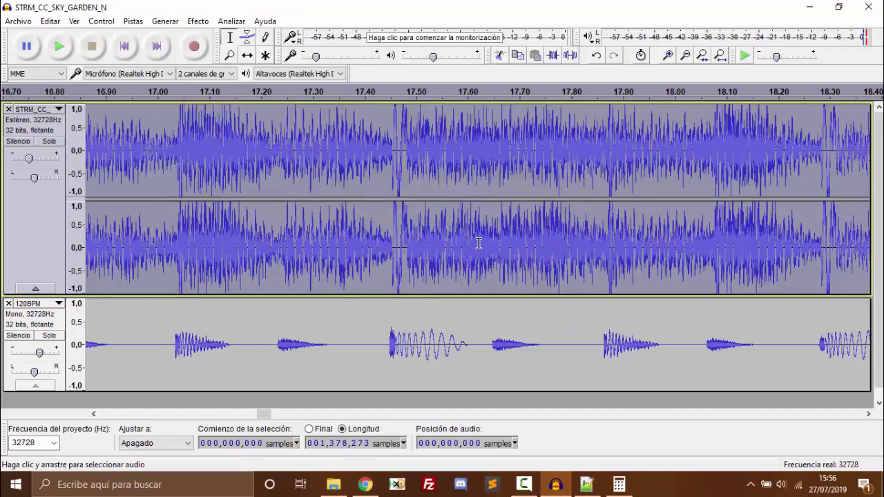
- Shift the 120BPM track slightly later so its first beat lines up with the song's beat, starting at about 1.685 s
key("ctrl+3")
key("ctrl+3")
key("ctrl+3")
key("ctrl+3")
key("ctrl+3")
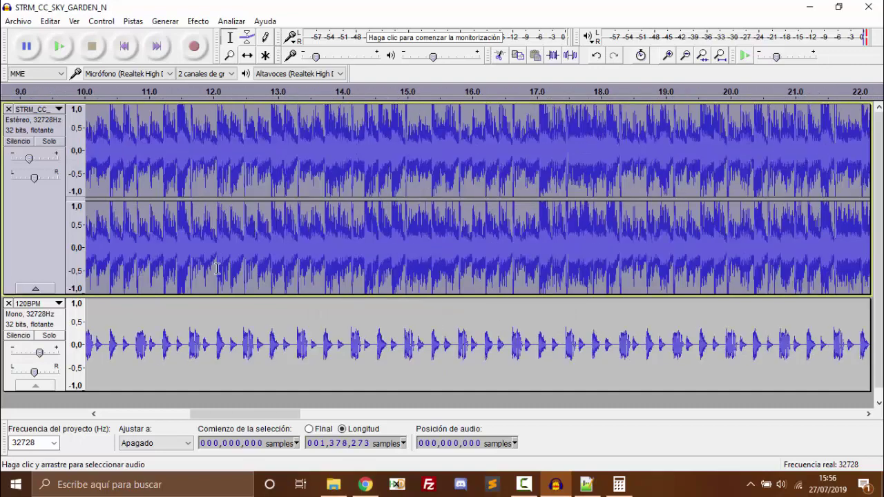
key("ctrl+1")
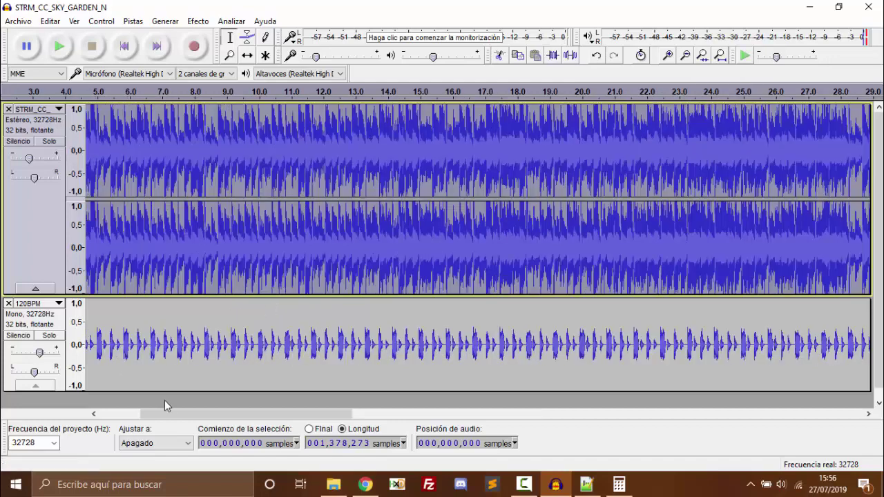
left_click_drag(164, 400, 94, 386)
scroll(119, 322, "up", 7, "ctrl")
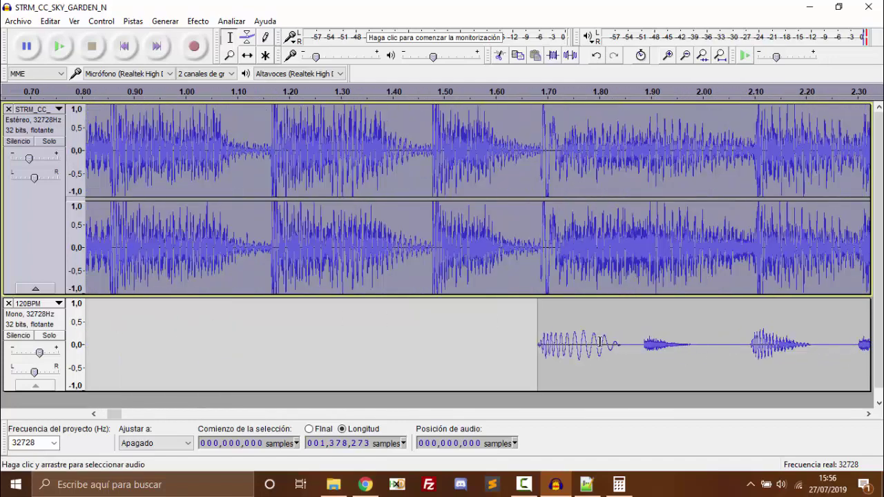
scroll(177, 306, "up", 2)
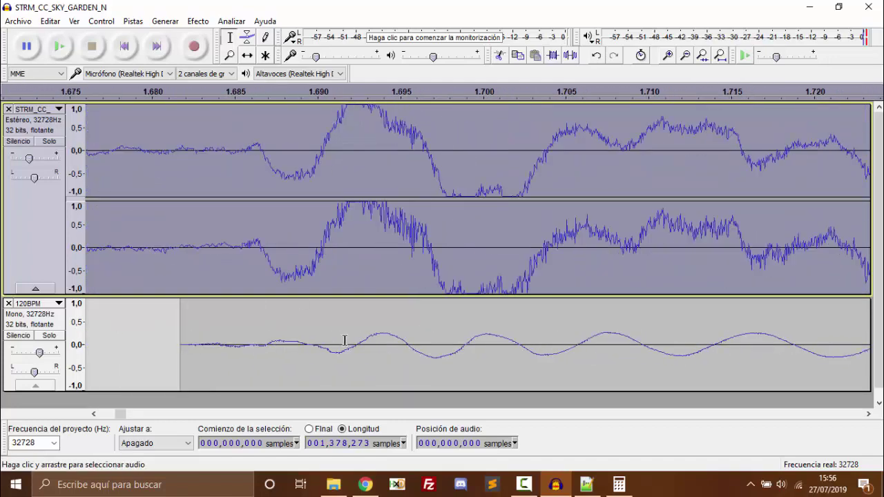
left_click(247, 57)
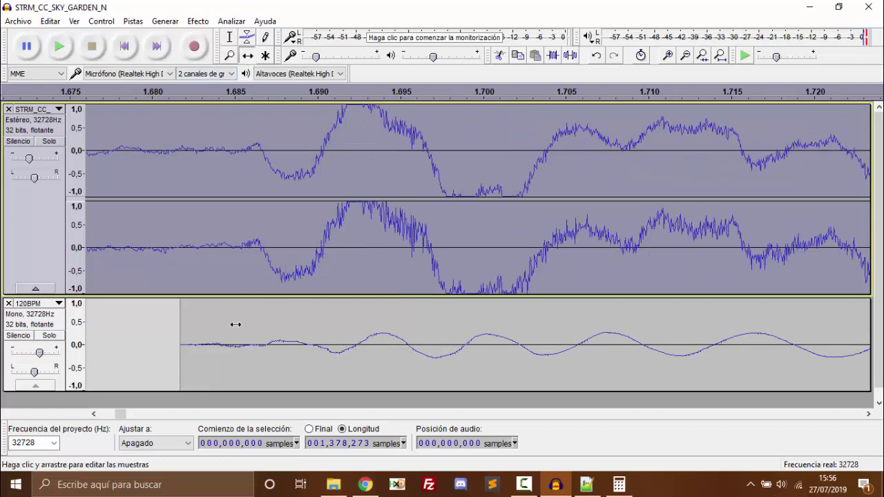
left_click_drag(235, 322, 296, 329)
scroll(307, 176, "down", 4)
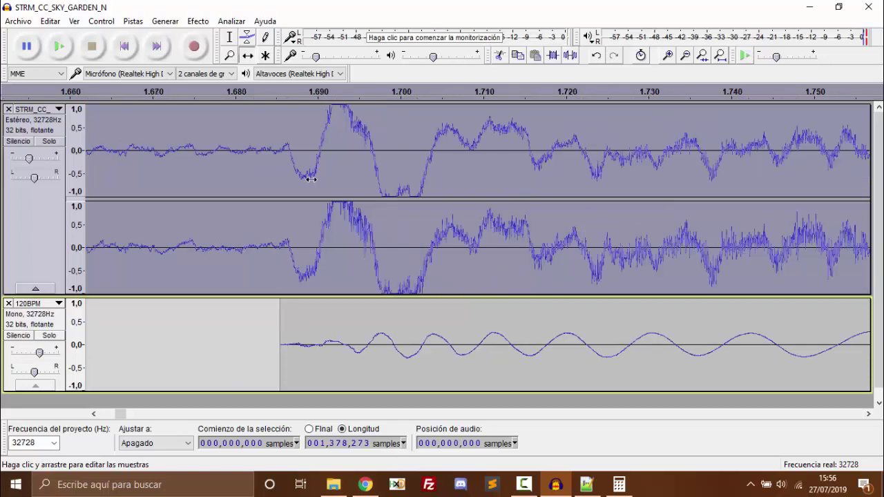
- Play the song together with the 120BPM track from near the beginning and check that the beats stay in sync throughout
scroll(274, 244, "down", 5)
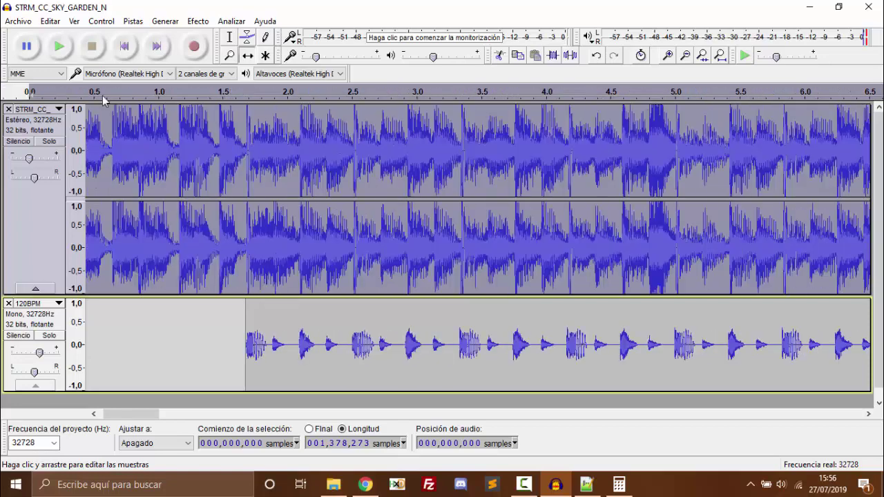
left_click(69, 93)
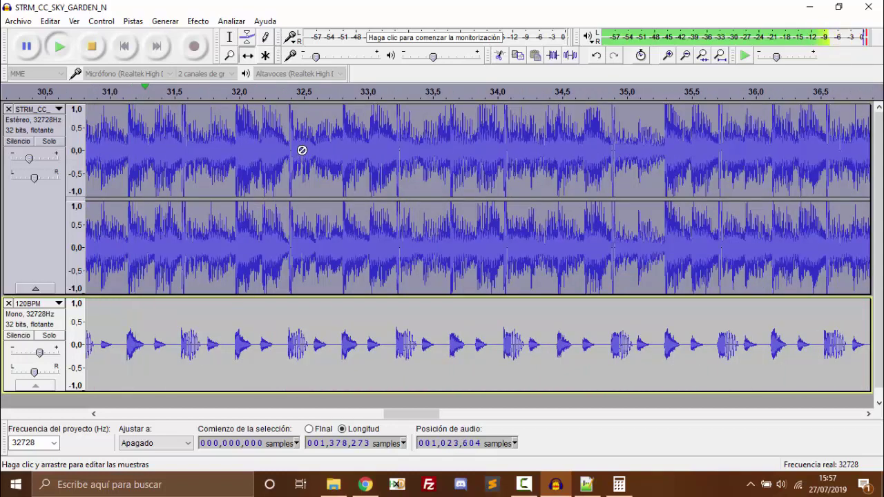
scroll(300, 157, "down", 4, "ctrl")
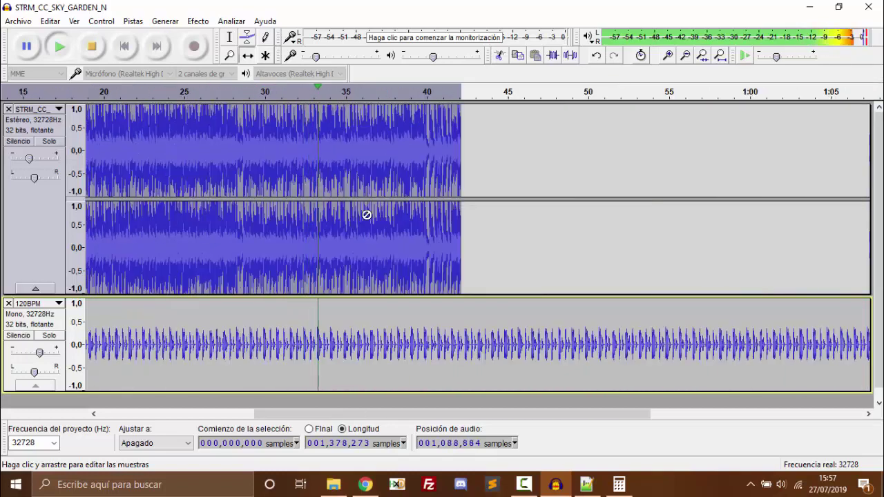
scroll(380, 221, "up", 2, "ctrl")
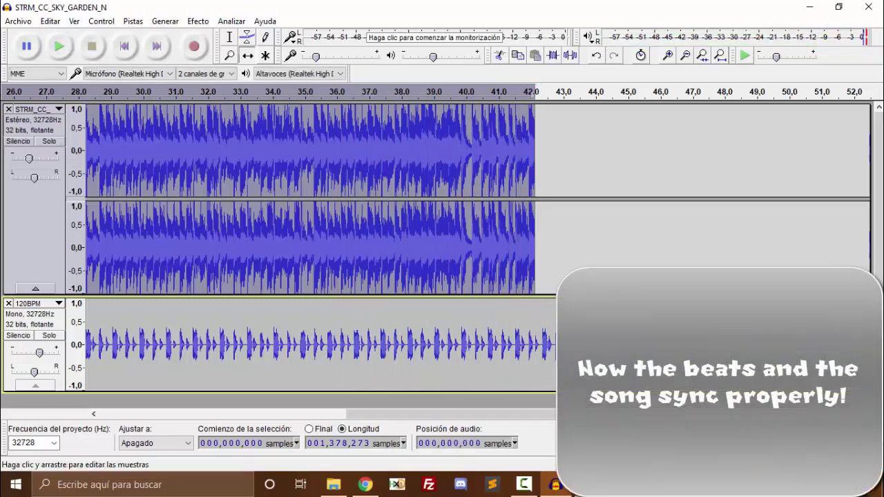
key("ctrl+3")
left_click_drag(468, 418, 248, 387)
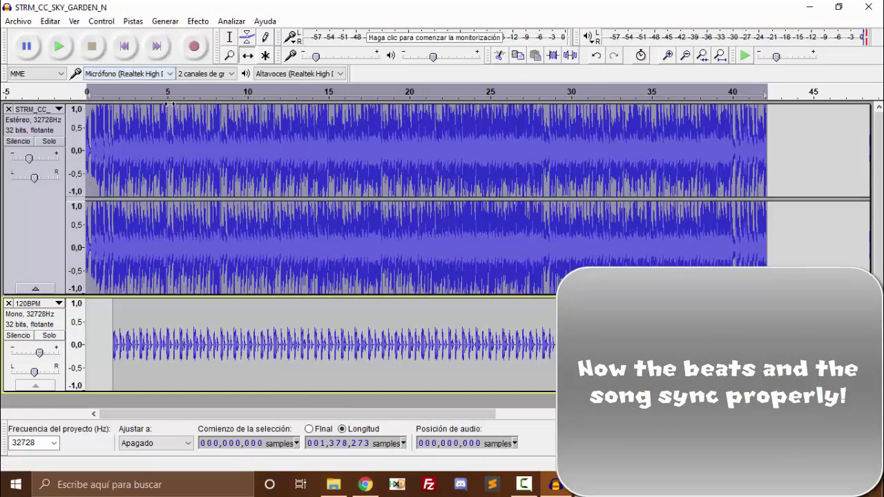
left_click(131, 346)
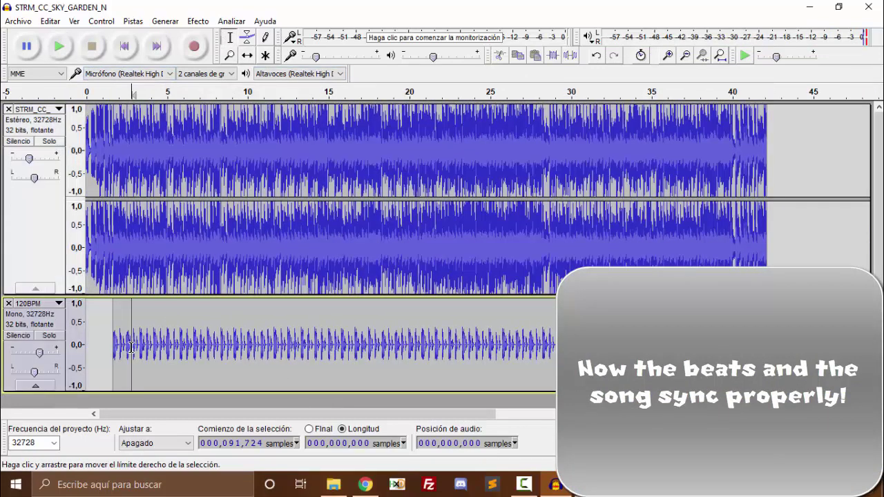
scroll(94, 346, "up", 1)
scroll(128, 350, "up", 1)
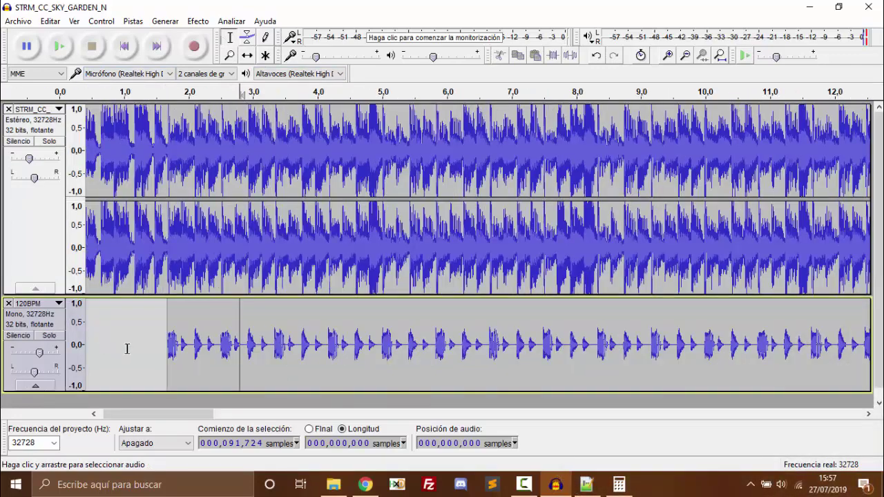
scroll(165, 353, "up", 1)
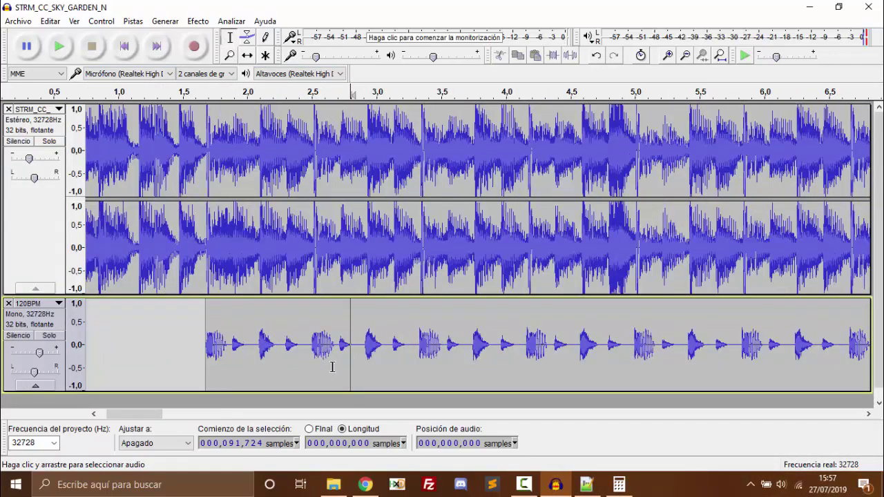
- Switch to File Explorer and copy the full path of the CTGP-7 custom music folder
left_click(338, 488)
left_click(250, 304)
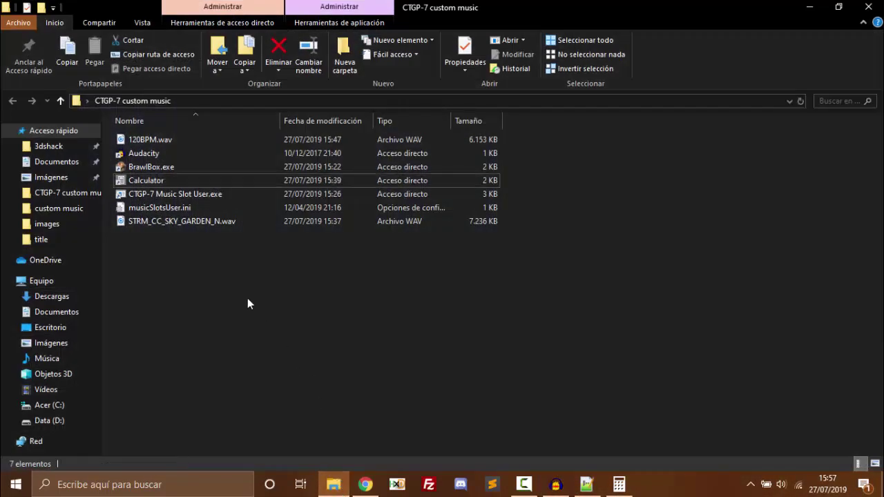
left_click(229, 194)
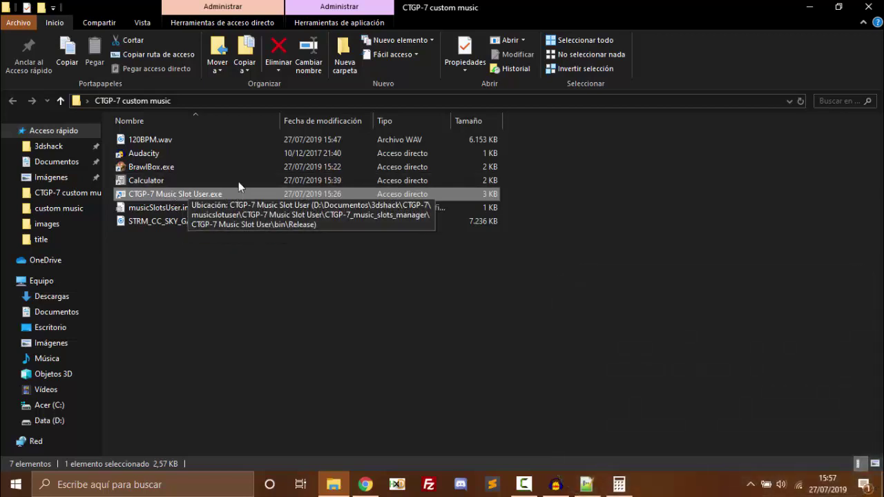
left_click(251, 97)
right_click(273, 103)
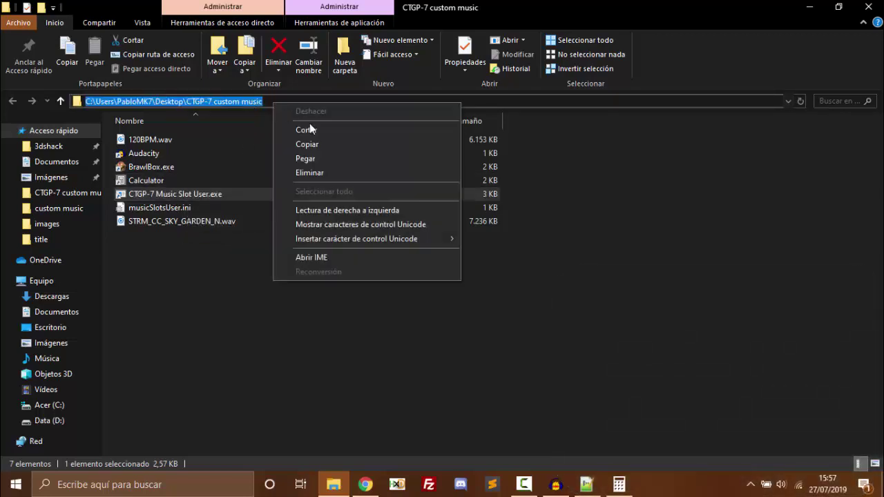
left_click(324, 146)
left_click(217, 285)
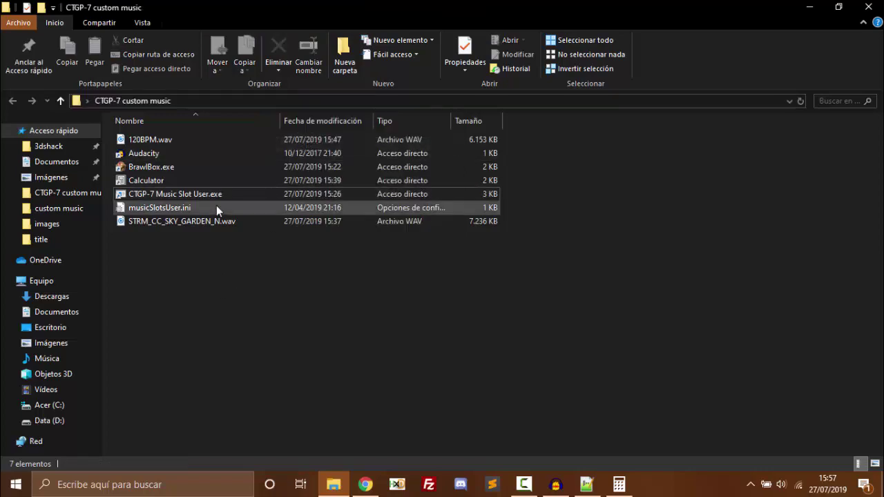
- Launch CTGP-7 Music Slot User.exe and open musicSlotsUser.ini from the CTGP-7 custom music folder
double_click(219, 195)
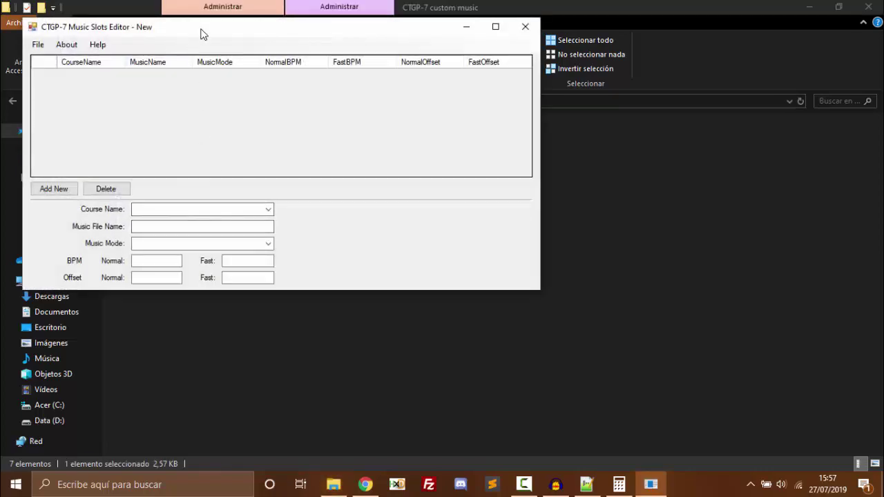
left_click_drag(203, 34, 498, 101)
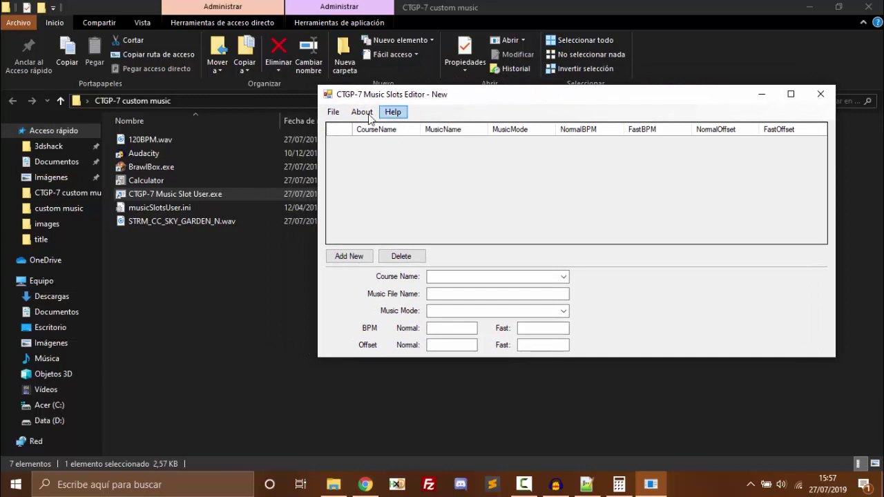
left_click(333, 113)
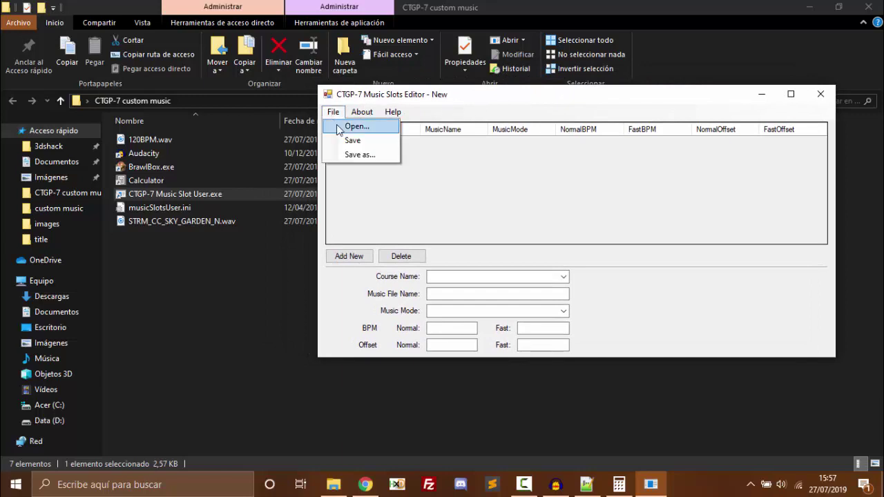
left_click(356, 127)
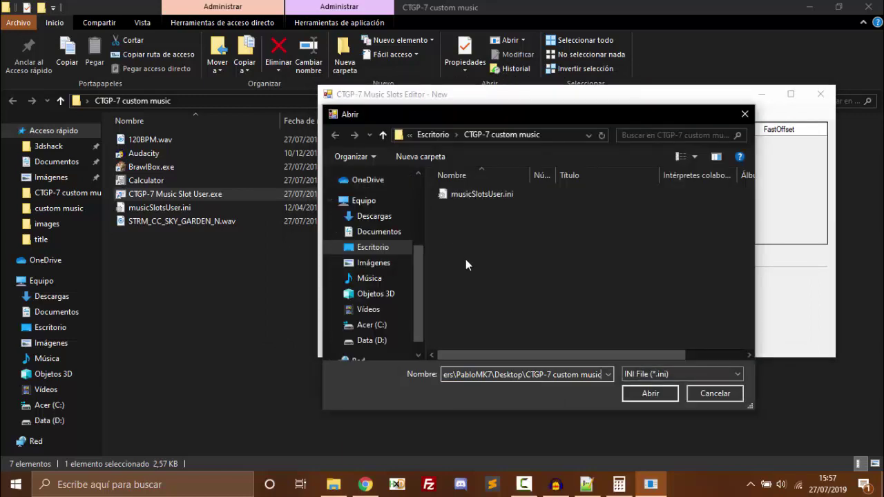
left_click(494, 198)
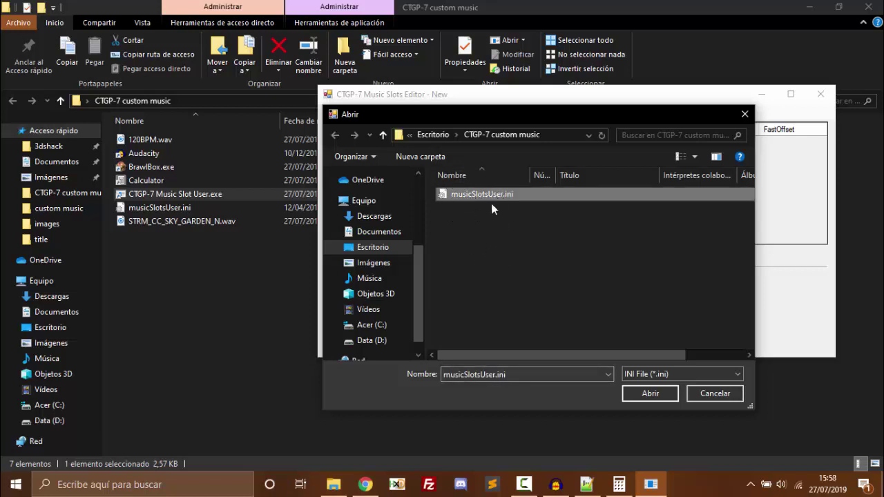
left_click(640, 393)
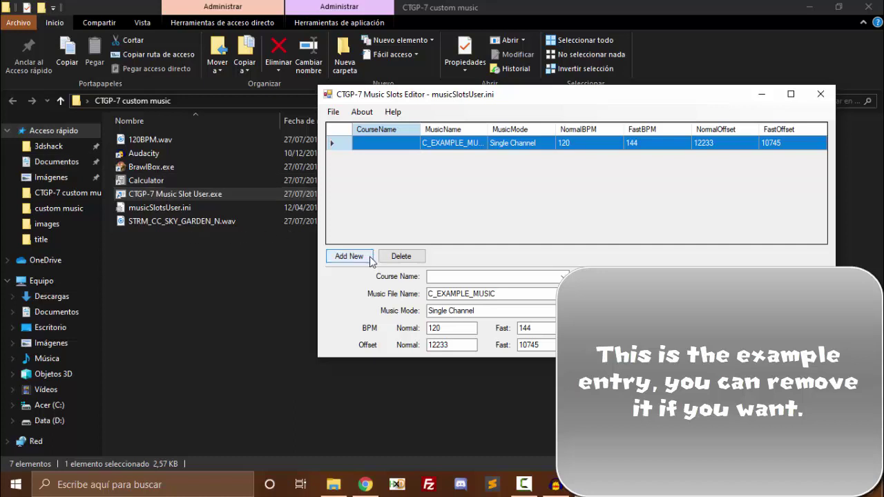
- Delete the C_EXAMPLE_MUSIC example entry and add a new blank music slot entry
left_click(401, 256)
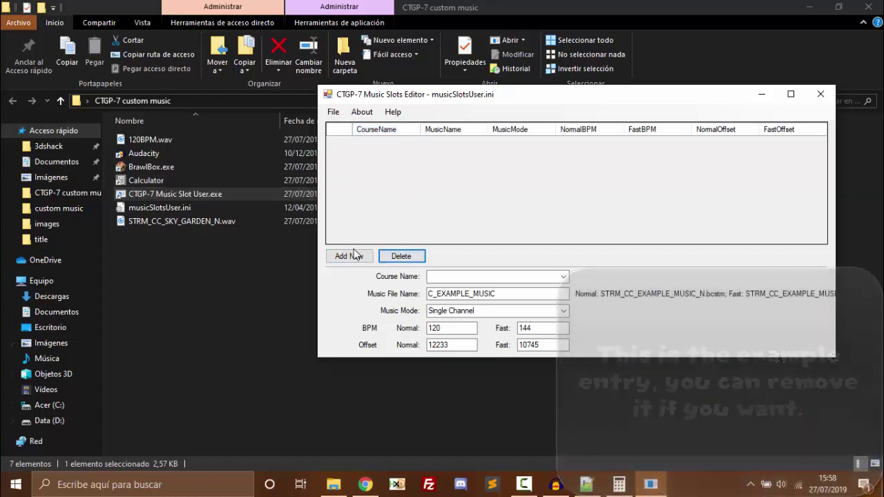
left_click(354, 255)
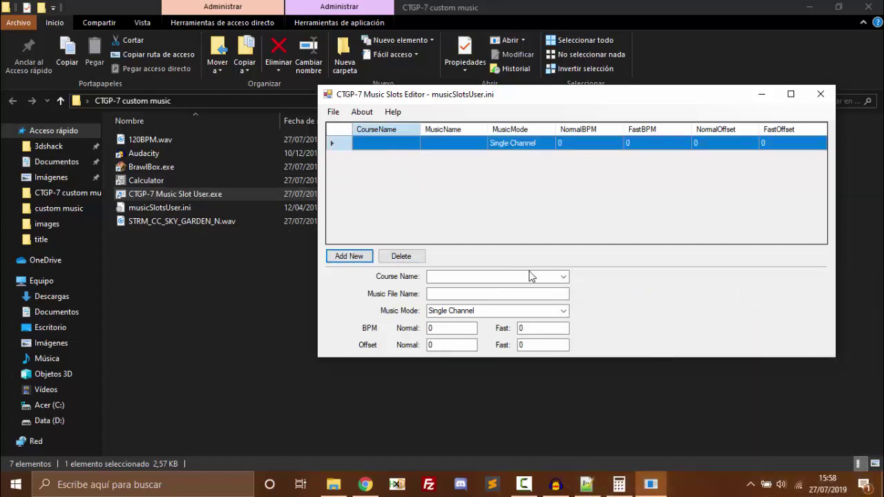
- Set the new music slot's course name to CTGP-7 GBA Sky Garden
left_click(565, 277)
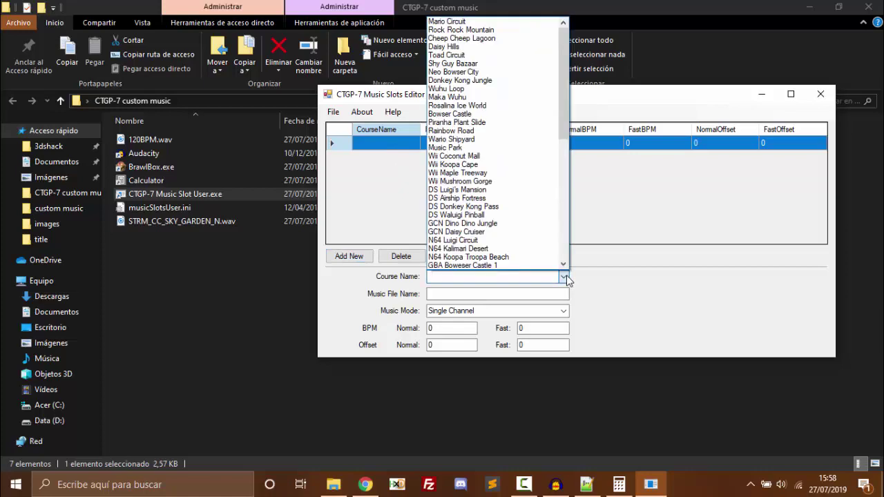
scroll(525, 183, "down", 3)
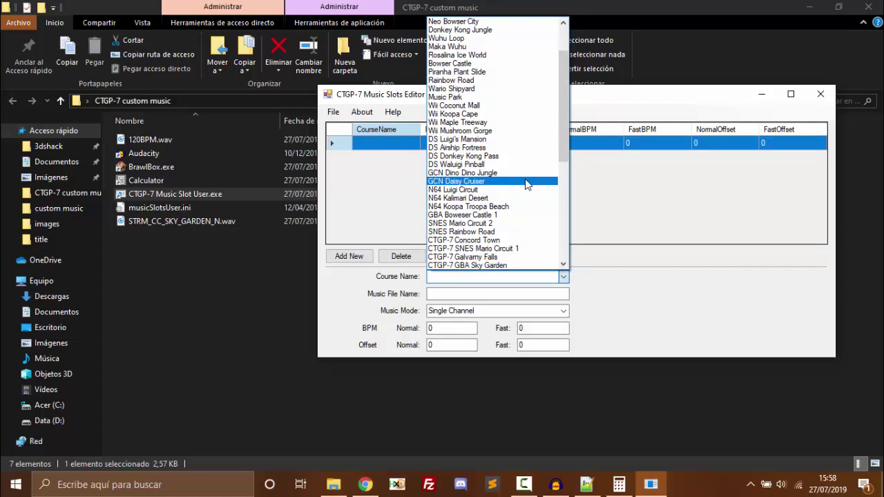
scroll(523, 181, "down", 3)
scroll(519, 172, "up", 2)
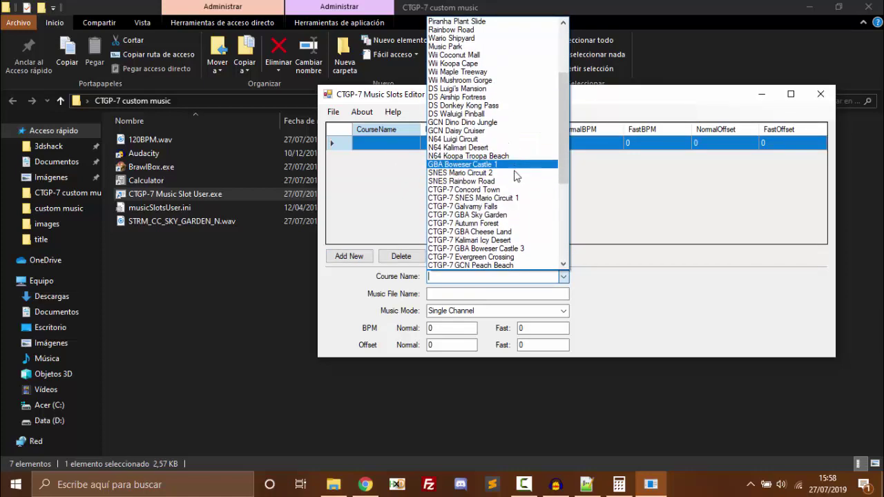
scroll(514, 178, "up", 1)
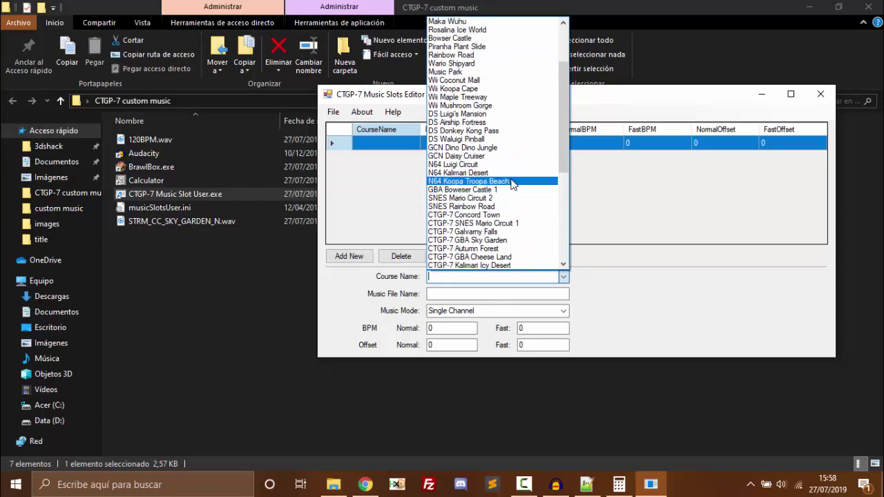
scroll(515, 188, "down", 4)
scroll(514, 190, "down", 4)
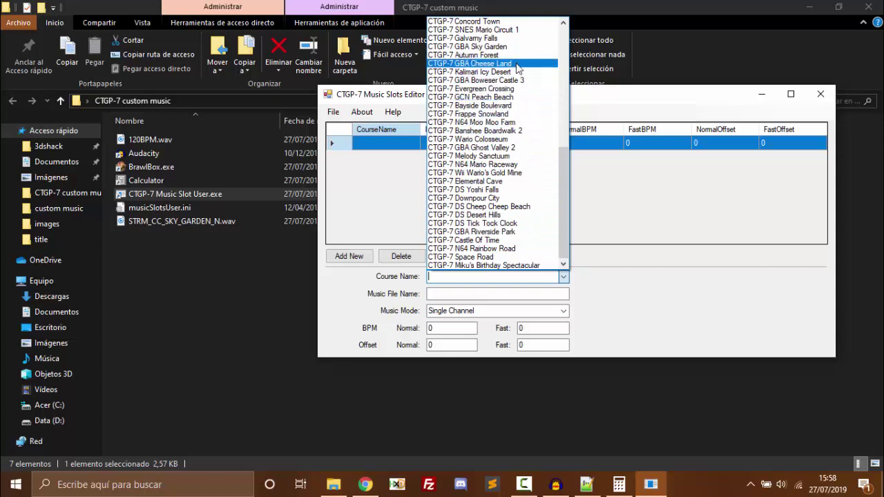
scroll(517, 62, "up", 1)
scroll(516, 61, "up", 1)
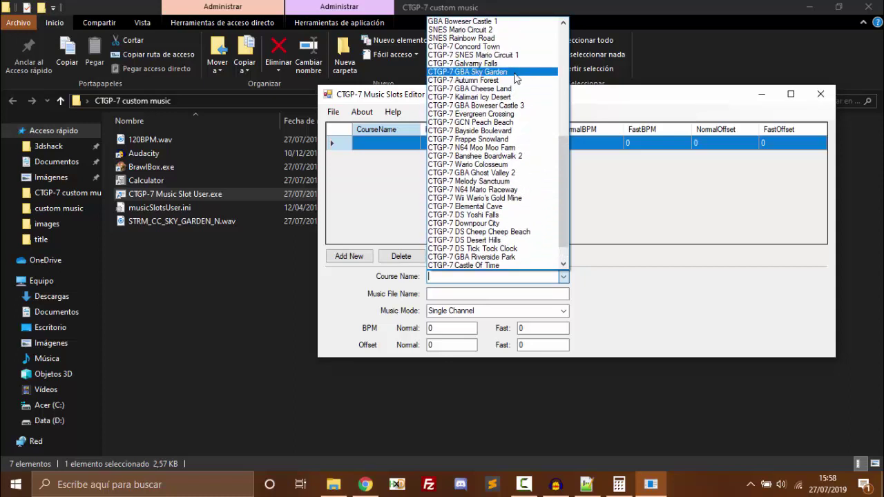
left_click(515, 73)
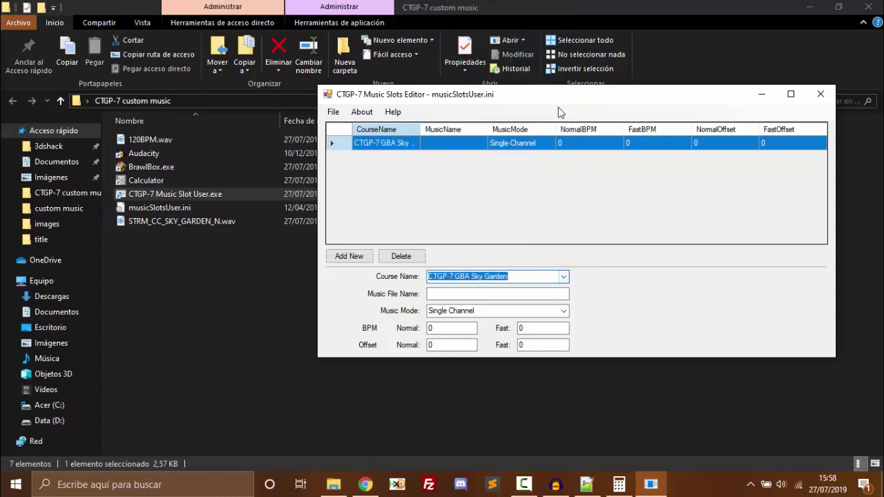
- Enter C_SKY_GARDEN as the music file name and choose Single Channel as the music mode
left_click(543, 298)
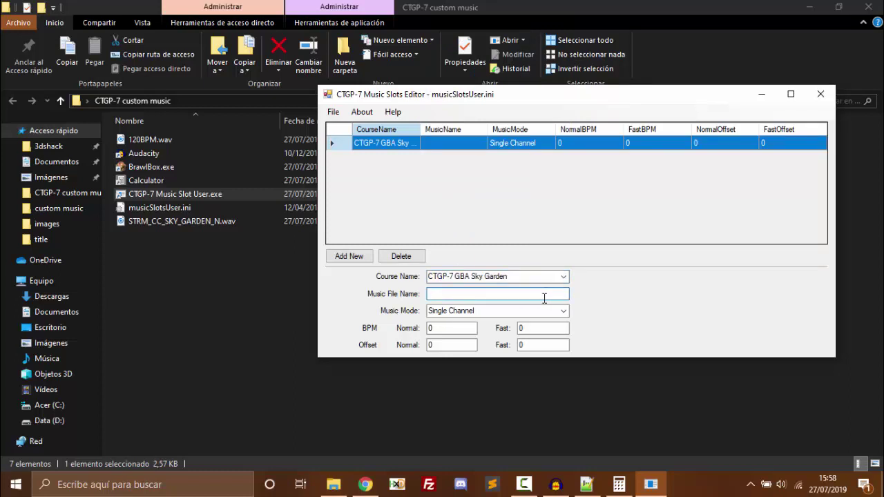
type("C_")
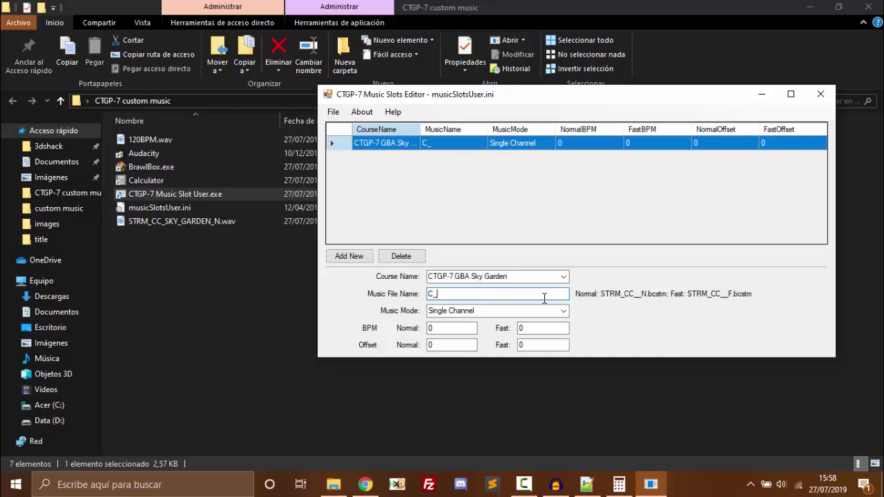
type("SKY")
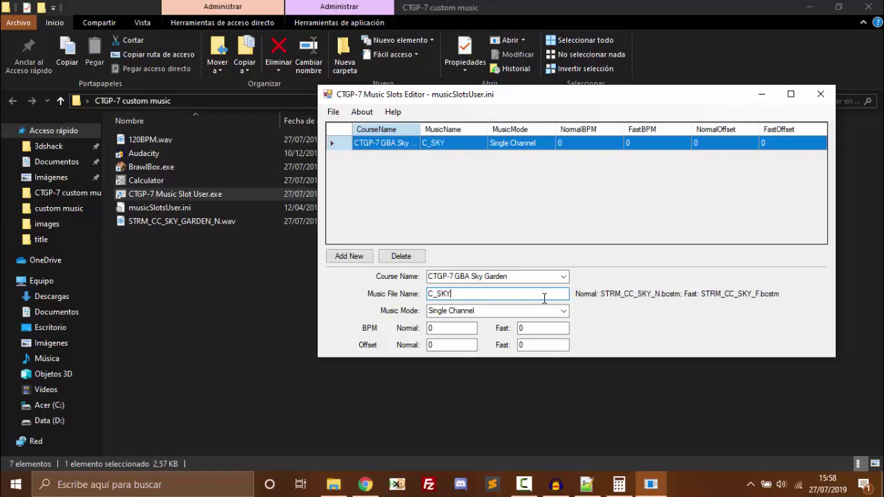
type("_GARD")
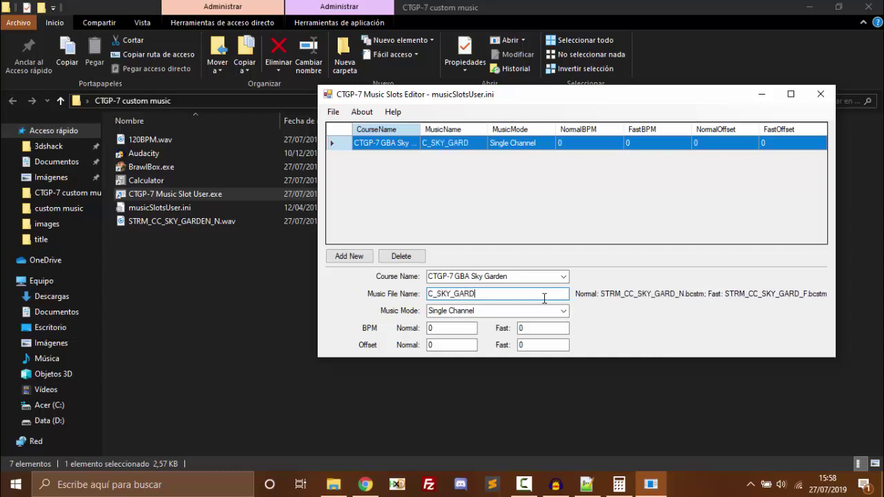
type("EN")
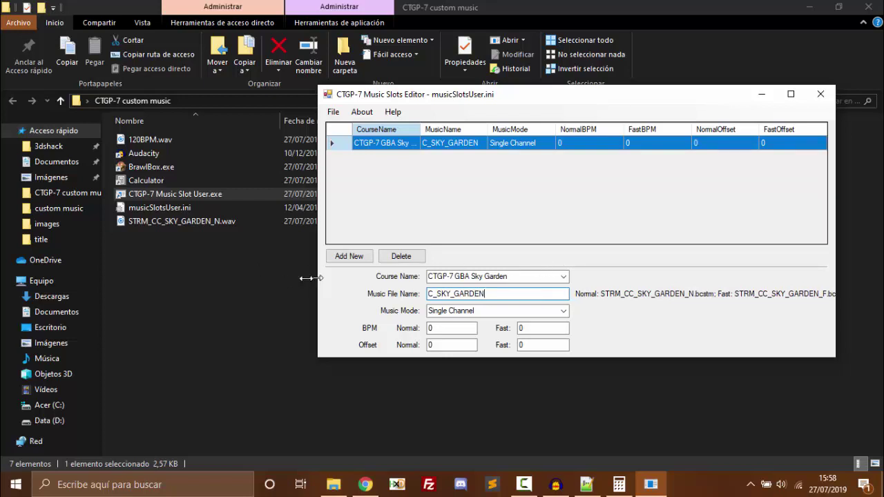
left_click_drag(317, 281, 212, 277)
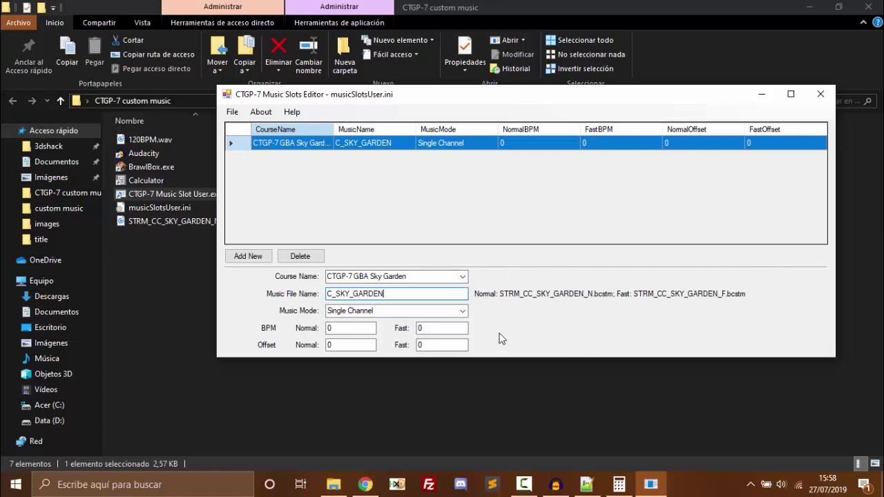
left_click(462, 313)
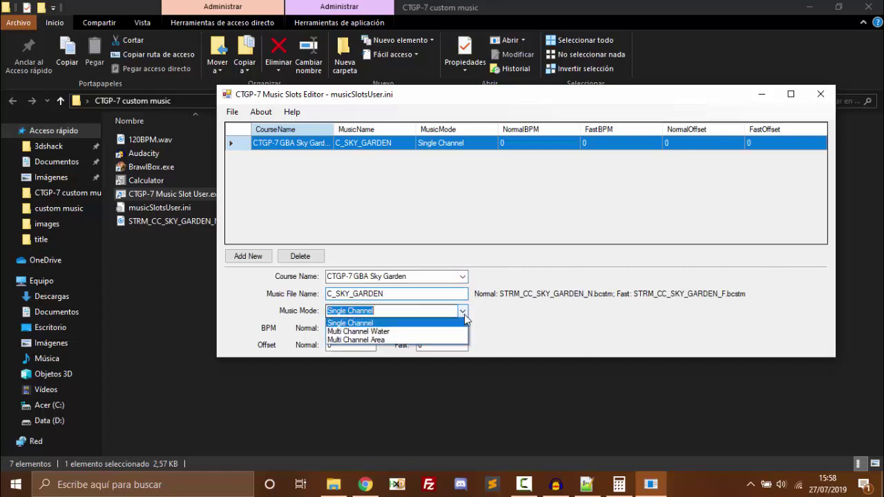
left_click(419, 327)
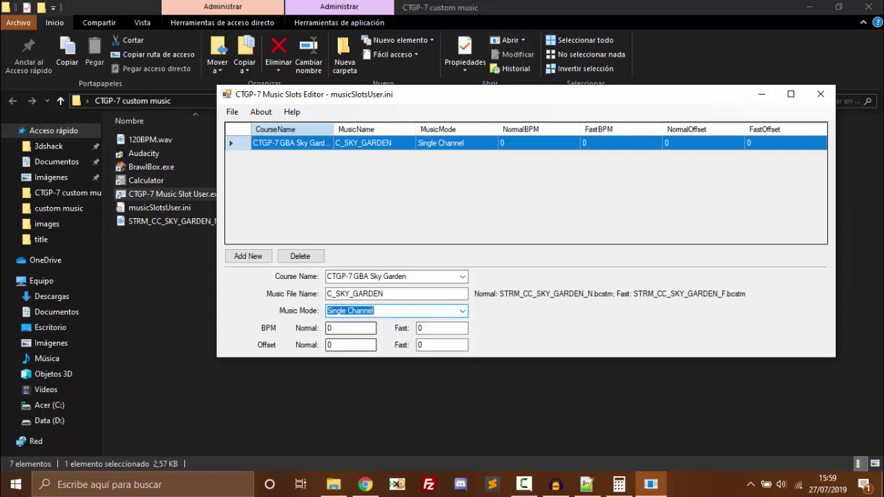
- Look up the normal song's tempo in the Notepad++ notes and set the slot's normal BPM to 145
left_click(586, 484)
left_click(393, 192)
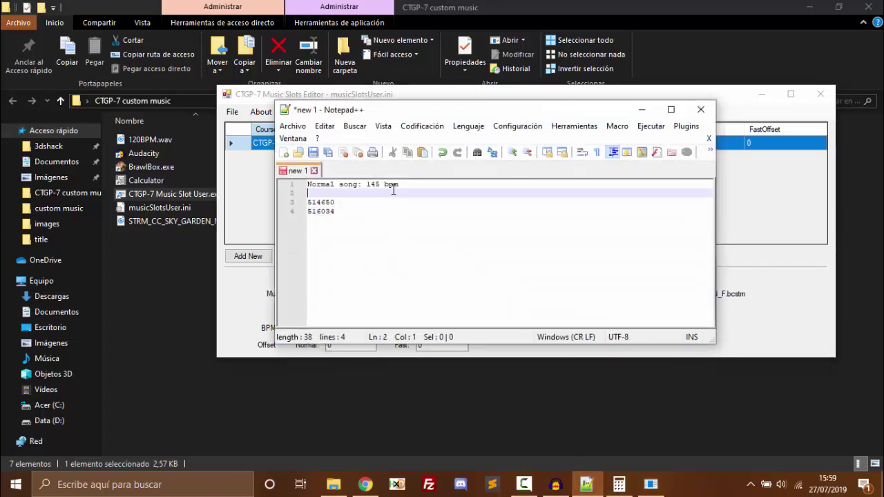
left_click_drag(406, 188, 372, 184)
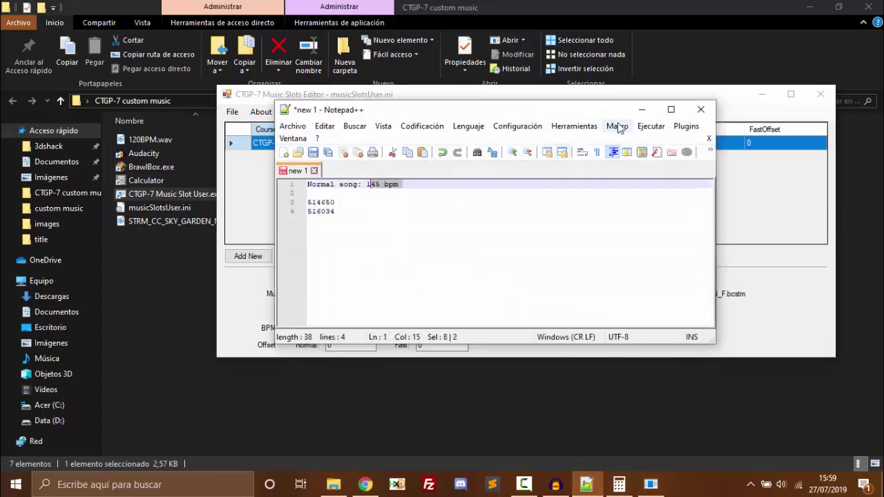
left_click(642, 109)
left_click(354, 329)
double_click(355, 329)
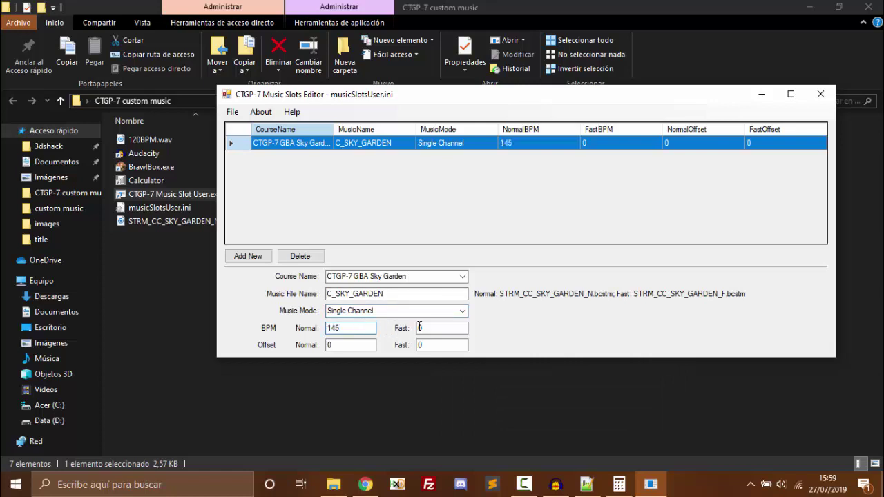
- Read the sample position where the 120BPM clip starts in Audacity and set the slot's normal offset to 55164
left_click(366, 345)
left_click(556, 484)
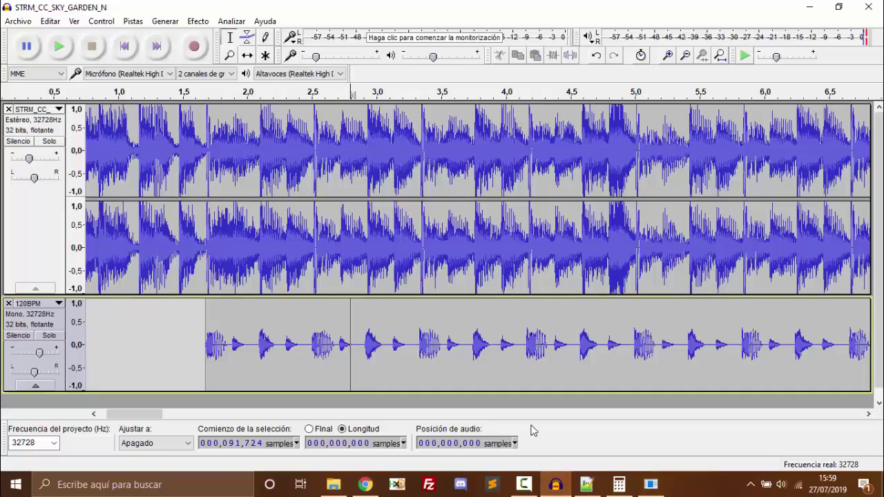
left_click(206, 380)
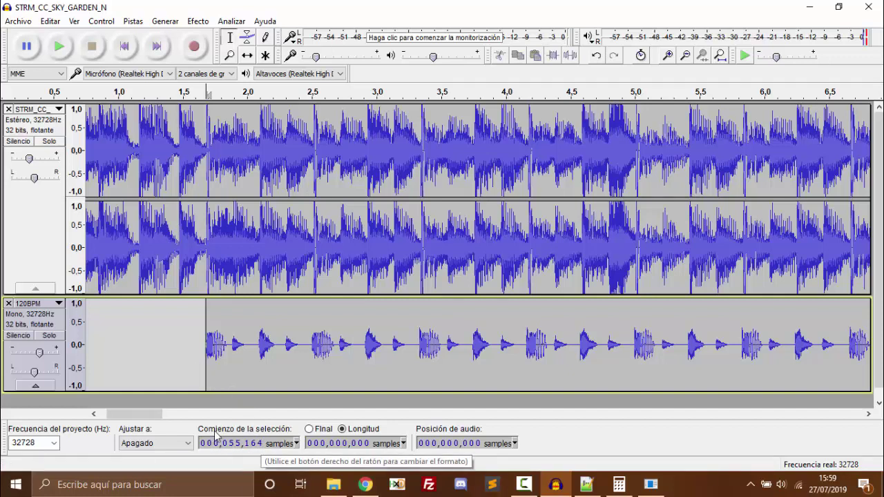
left_click(648, 486)
left_click(366, 345)
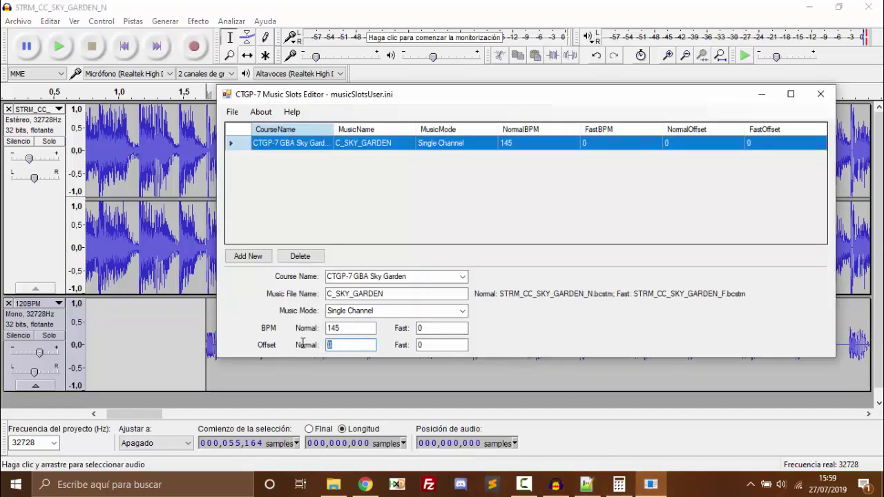
type("55164")
left_click(762, 94)
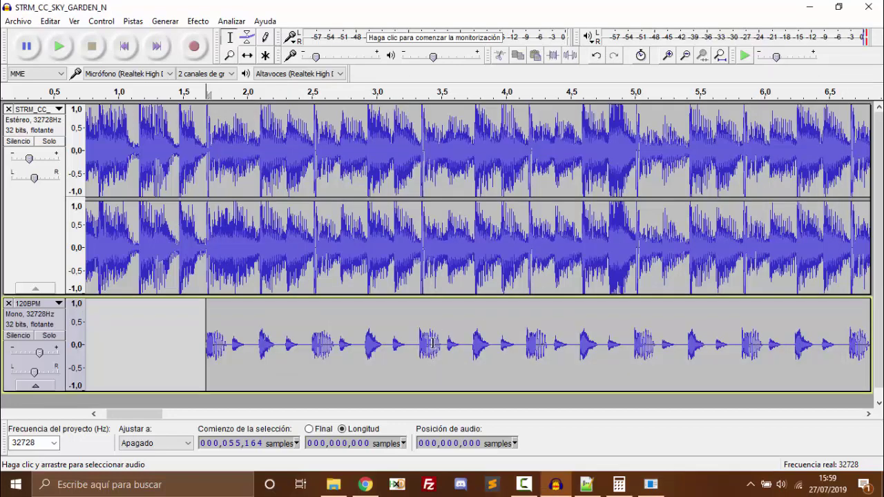
- Remove the 120BPM track and export the song as 16-bit WAV with two channels, overwriting STRM_CC_SKY_GARDEN_N.wav in the CTGP-7 custom music folder
left_click(9, 303)
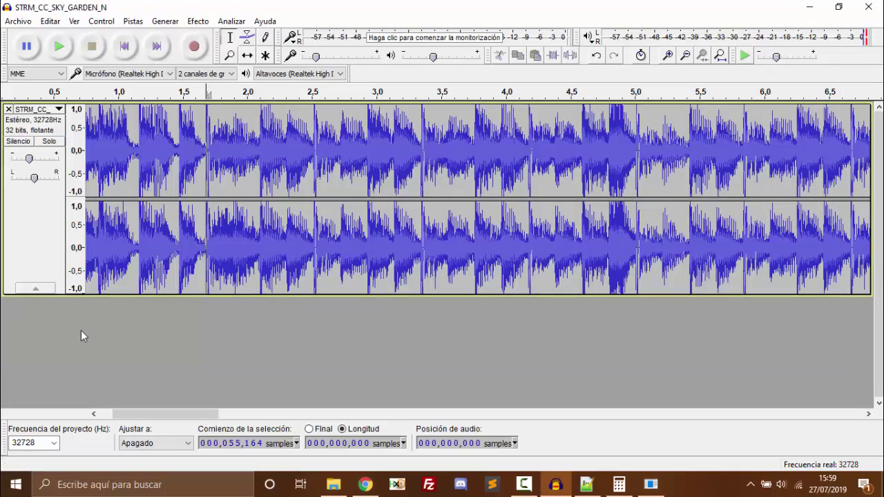
left_click(31, 22)
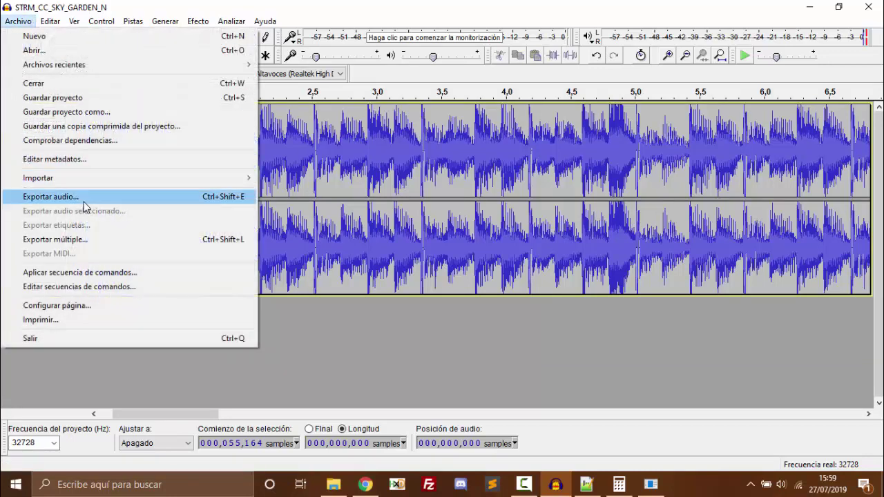
left_click(69, 197)
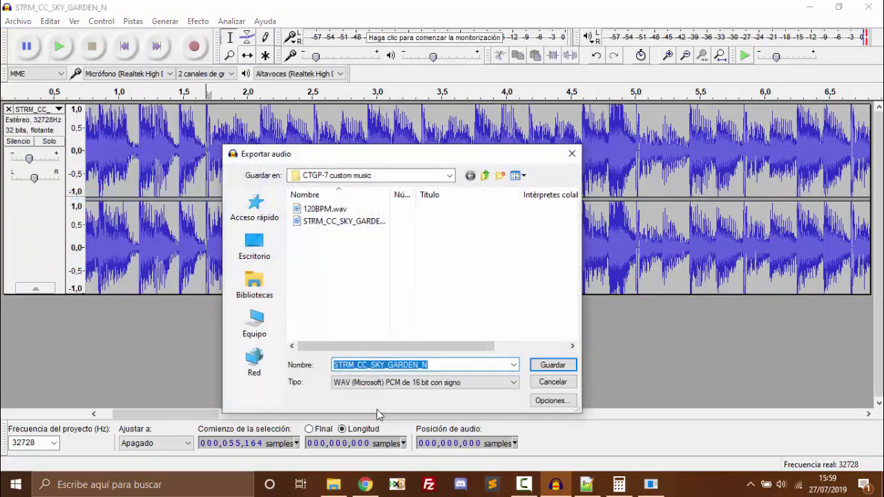
left_click(550, 366)
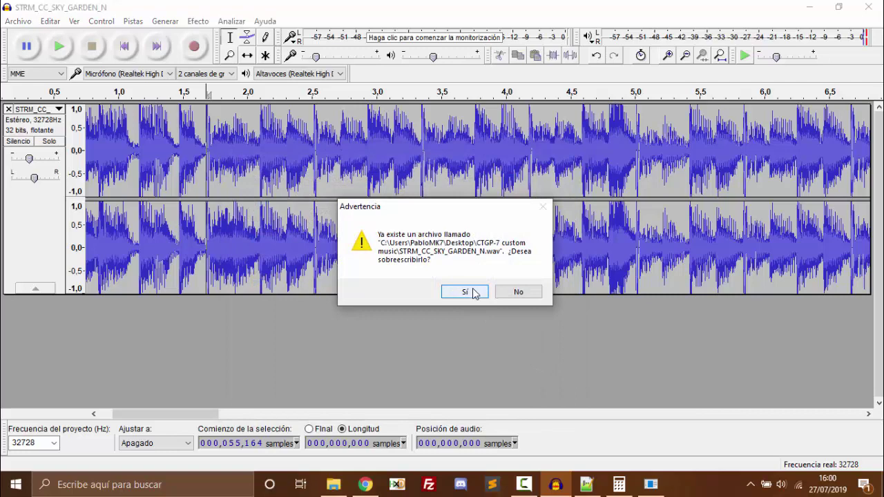
left_click(465, 293)
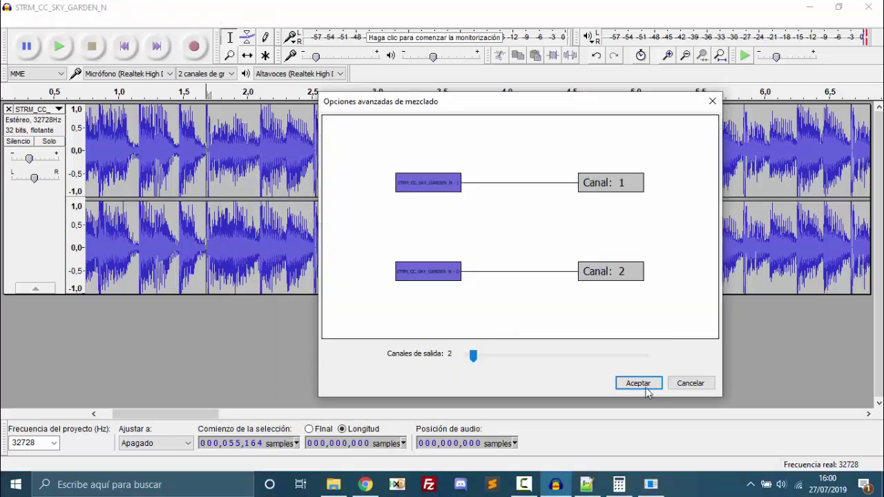
left_click(639, 384)
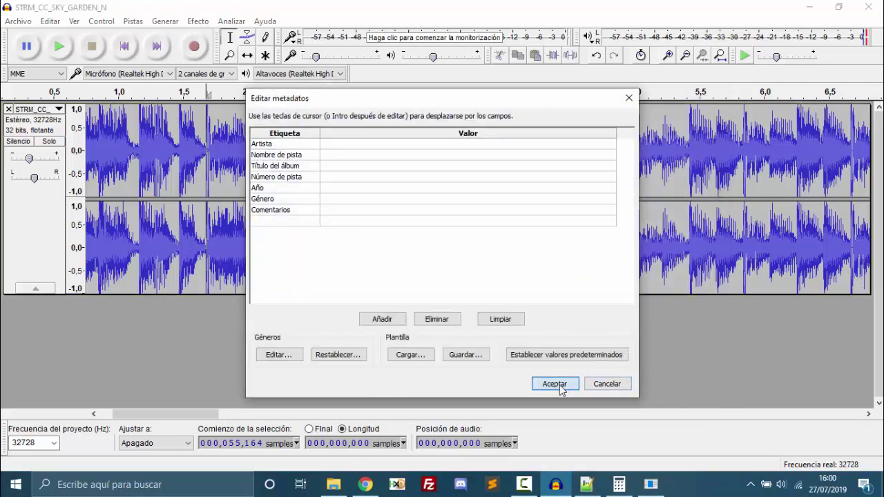
left_click(560, 388)
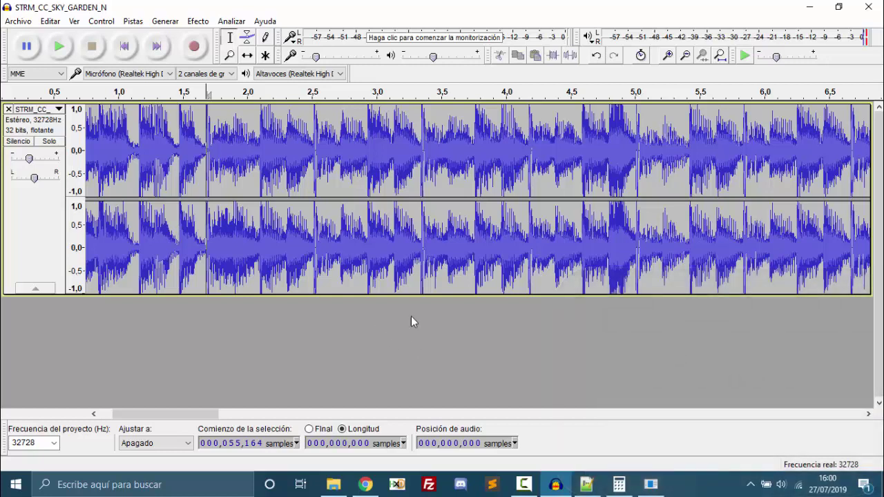
- Select the whole song and, in the Sliding Time Scale/Pitch Shift effect, set the initial and final pitch shift to 1 semitone
left_click(18, 234)
left_click(198, 21)
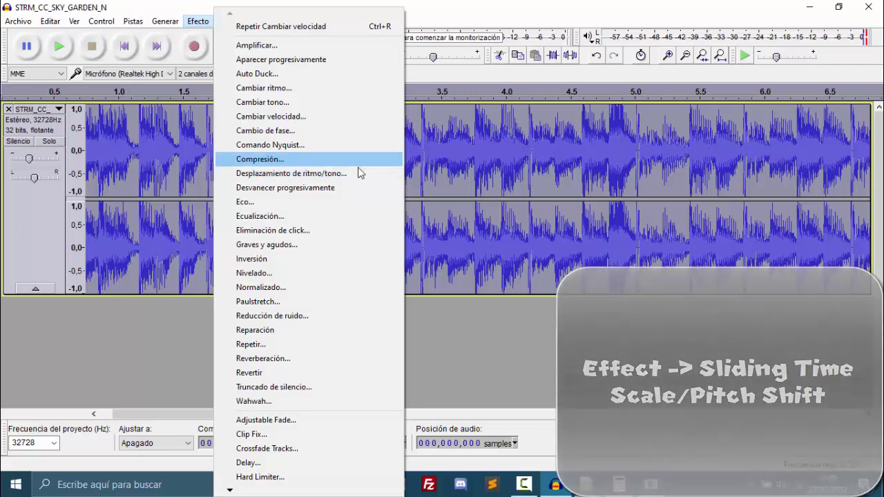
left_click(338, 174)
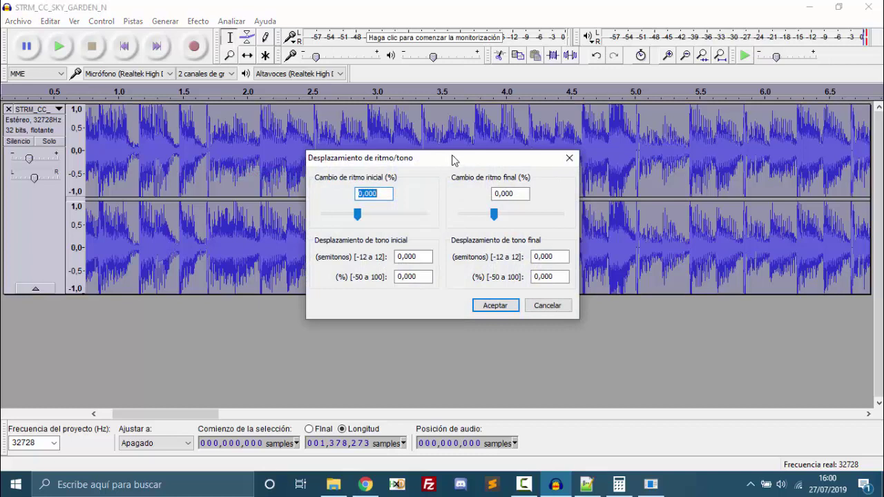
left_click_drag(460, 165, 466, 167)
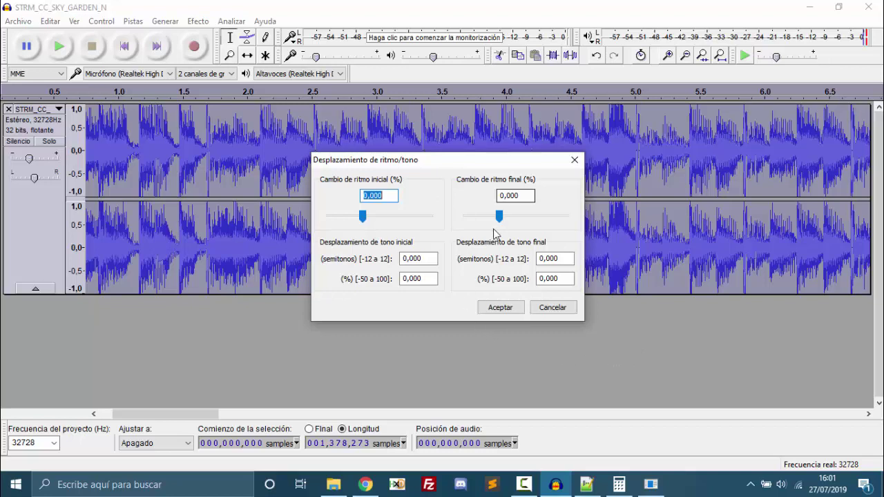
left_click(437, 259)
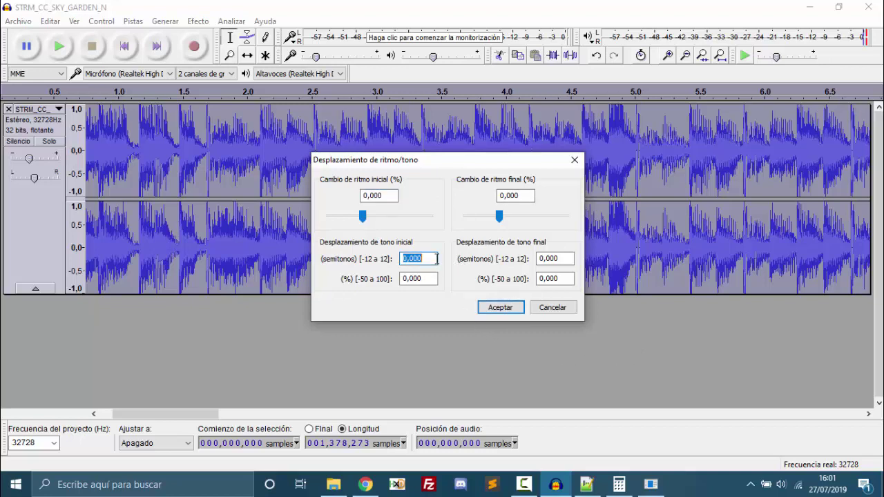
type("1")
left_click(562, 258)
type("1")
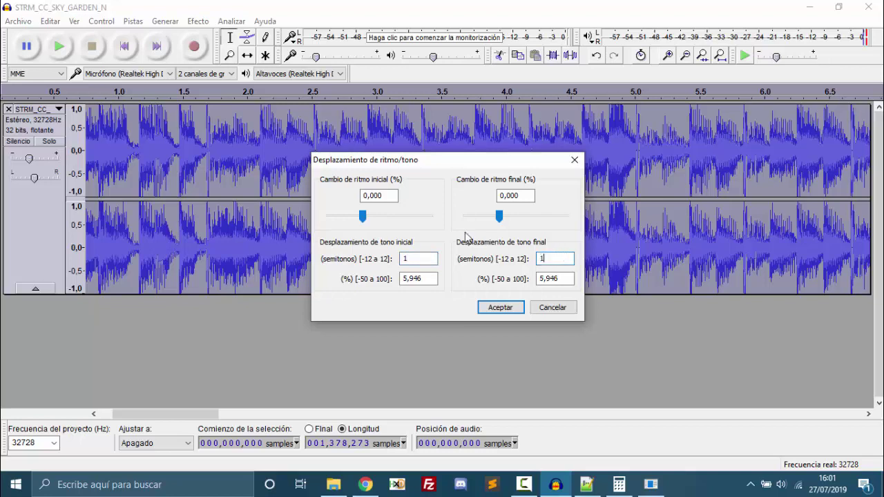
- Add a "Fast song:" line beneath the normal song's tempo in the Notepad++ notes
left_click(391, 195)
left_click(587, 485)
left_click(390, 195)
left_click(424, 185)
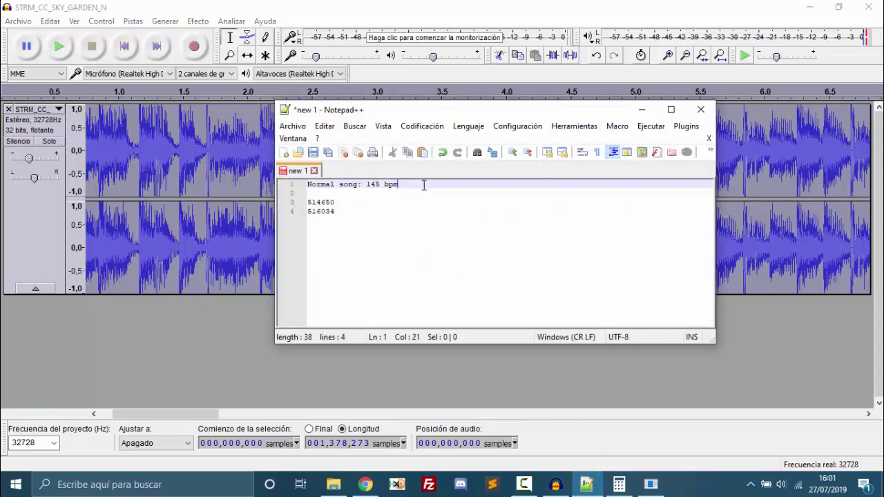
key("Return")
type("Fast")
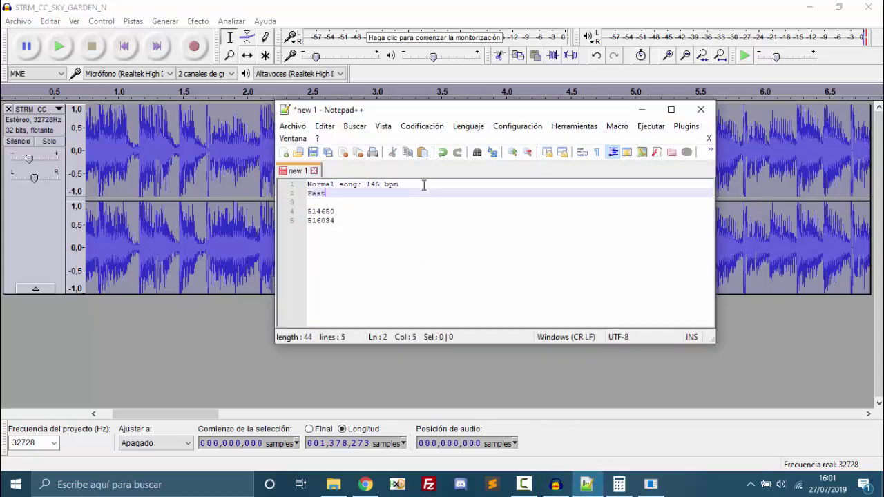
type(" song")
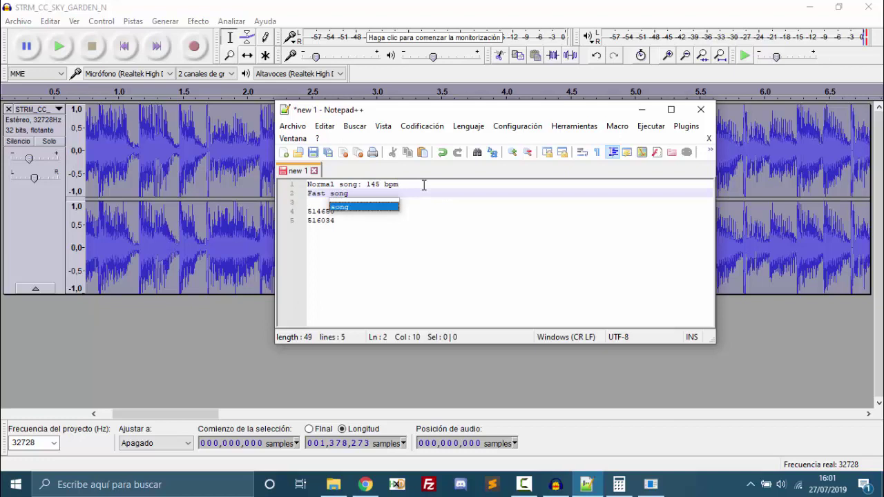
type(":")
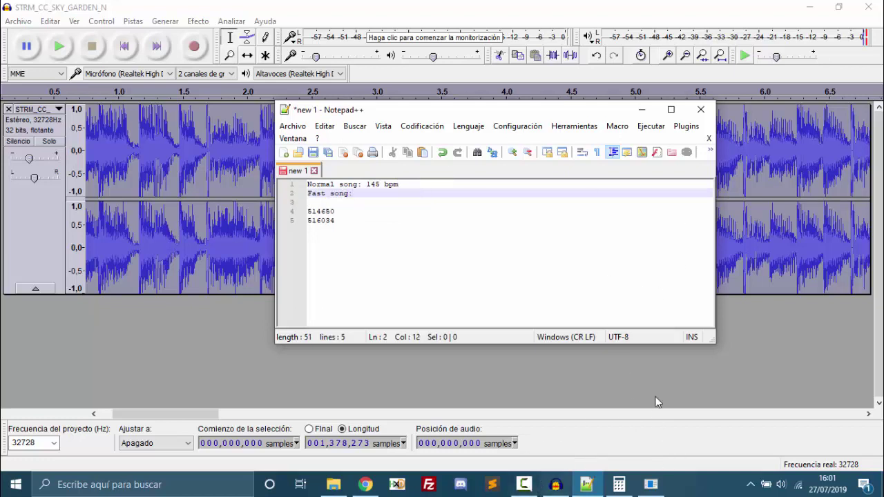
- Switch to Calculator and compute 15% of the normal song's 145 BPM
left_click(619, 484)
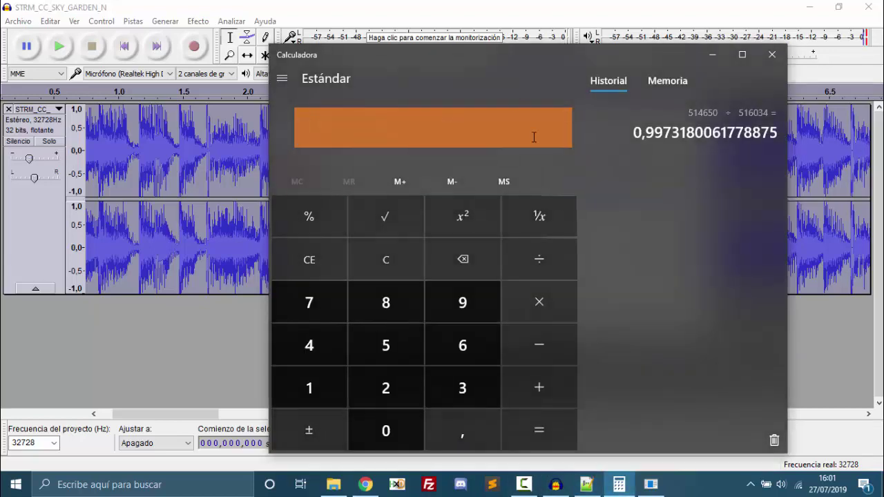
left_click_drag(514, 55, 598, 50)
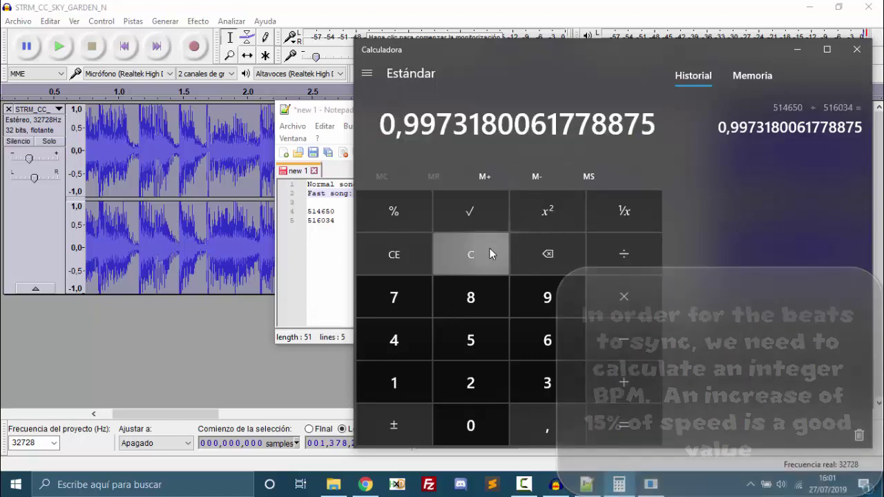
left_click(489, 248)
left_click_drag(524, 49, 590, 29)
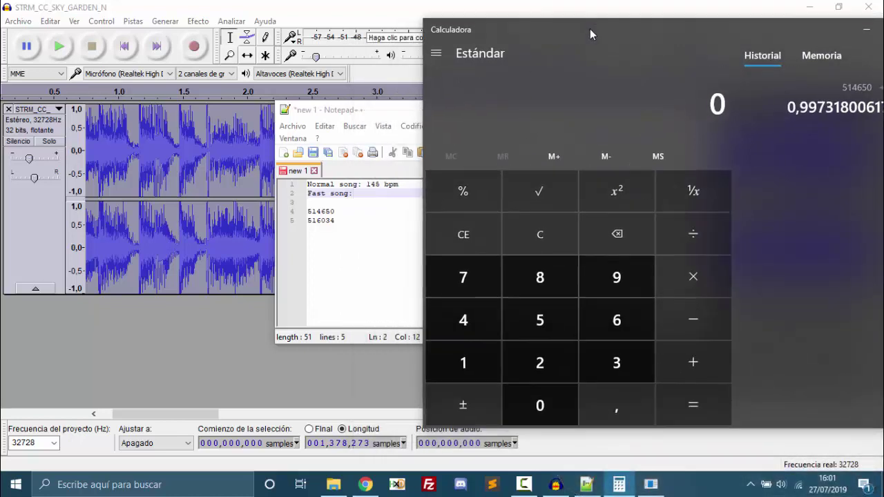
left_click(481, 357)
left_click(487, 325)
left_click(523, 328)
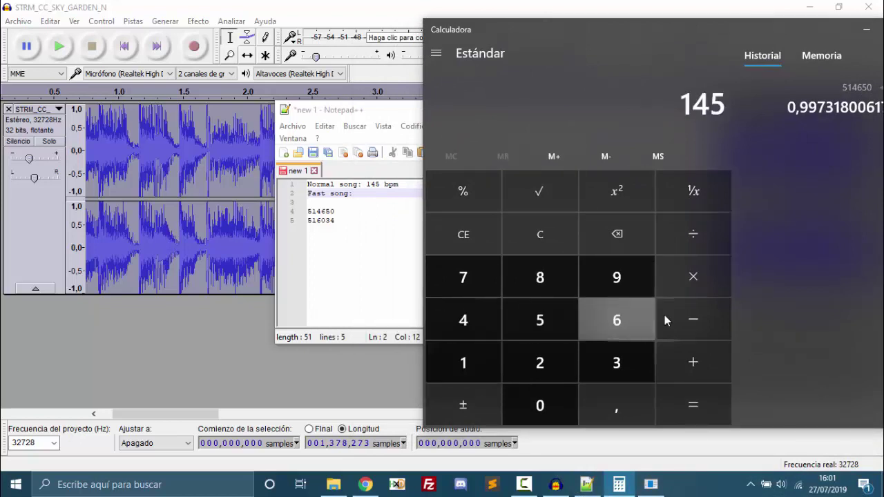
left_click(693, 282)
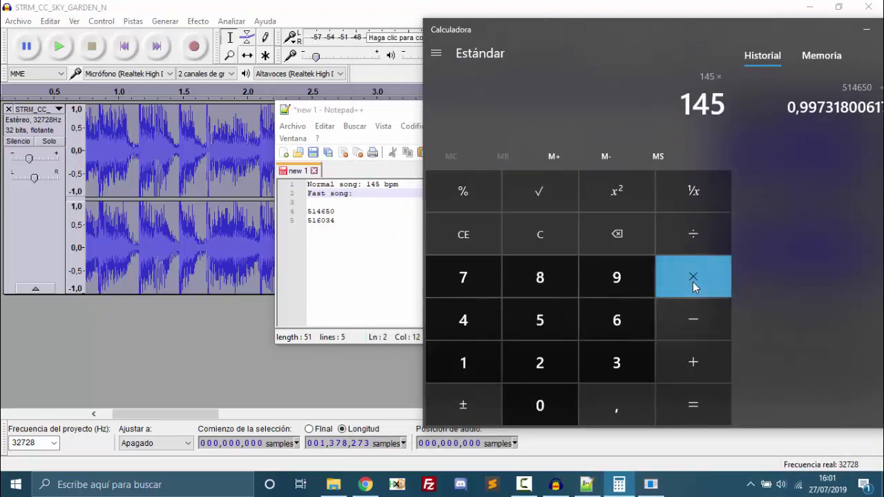
left_click(487, 362)
left_click(546, 326)
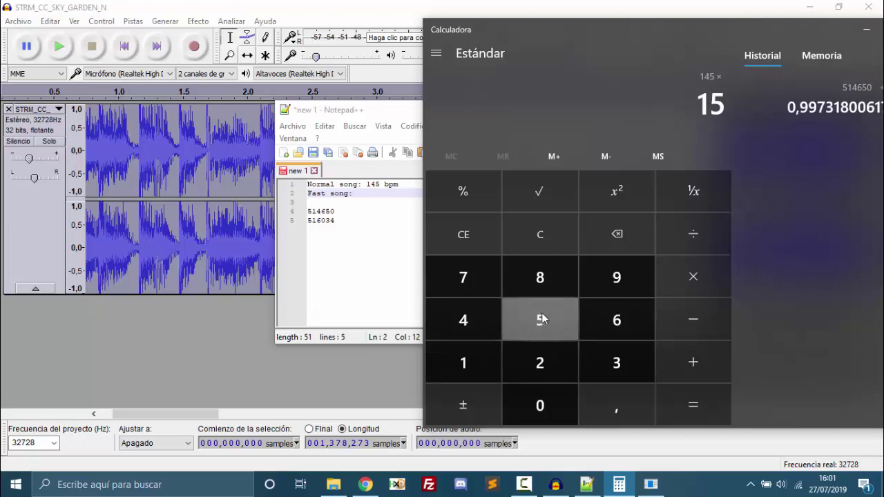
left_click(483, 186)
left_click(725, 409)
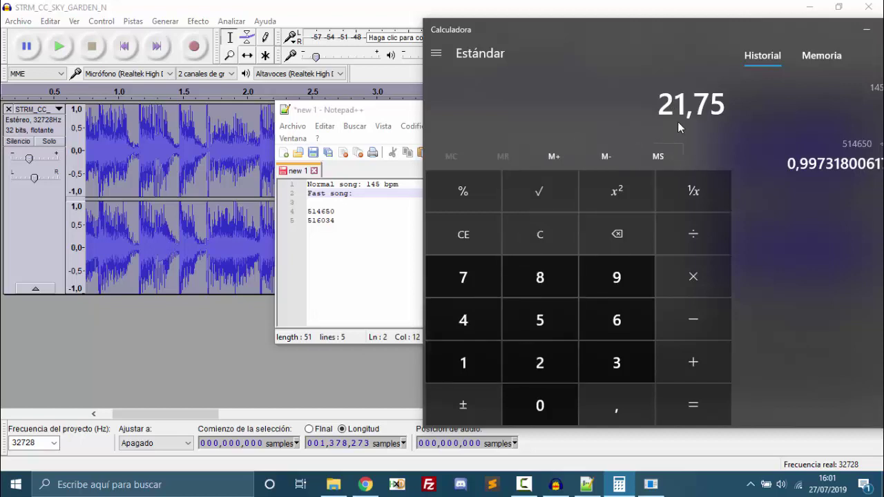
- Clear the calculation and add 21 to 145 to get an integer fast BPM
left_click(540, 235)
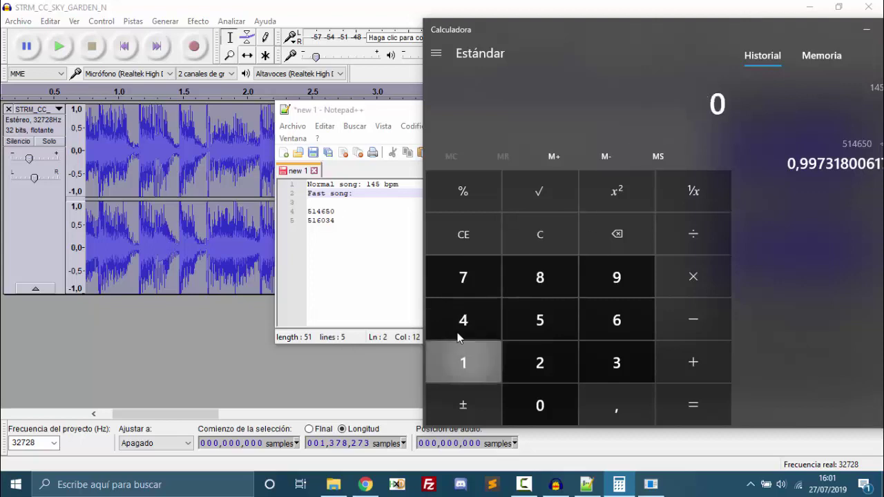
left_click(464, 362)
left_click(464, 320)
left_click(523, 323)
left_click(694, 363)
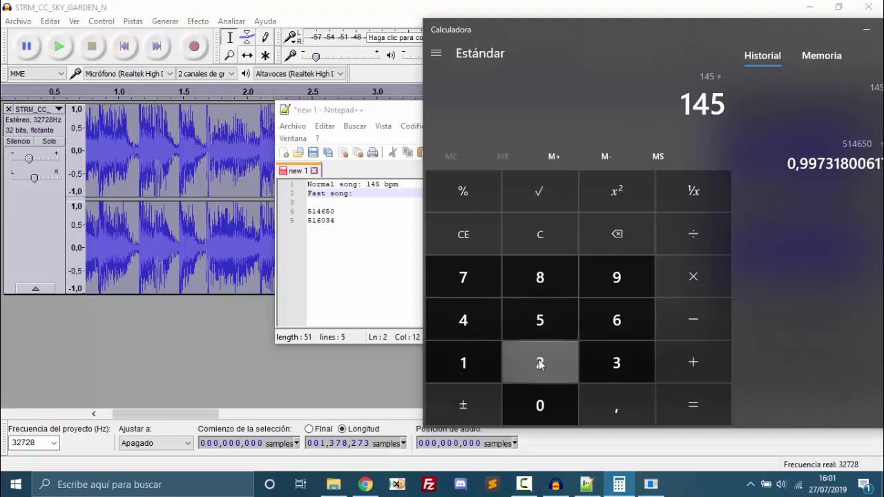
left_click(542, 364)
left_click(468, 358)
left_click(703, 411)
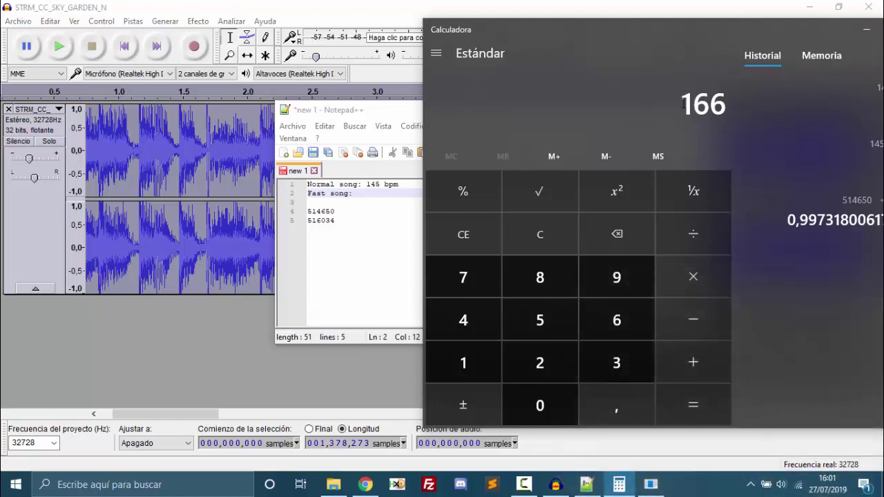
- Copy the calculated sum into the Notepad++ notes so the fast song line reads 166 bpm
left_click_drag(683, 104, 729, 116)
right_click(719, 107)
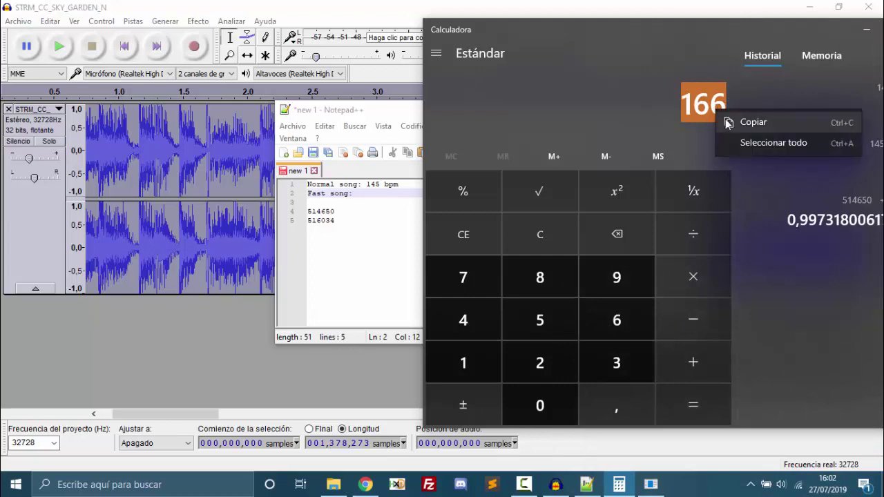
left_click(746, 121)
left_click(373, 200)
left_click(374, 195)
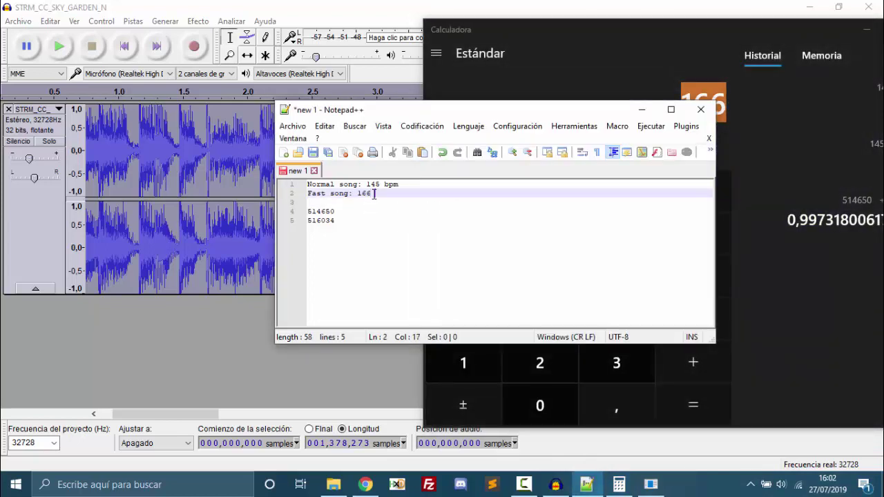
type("bpm")
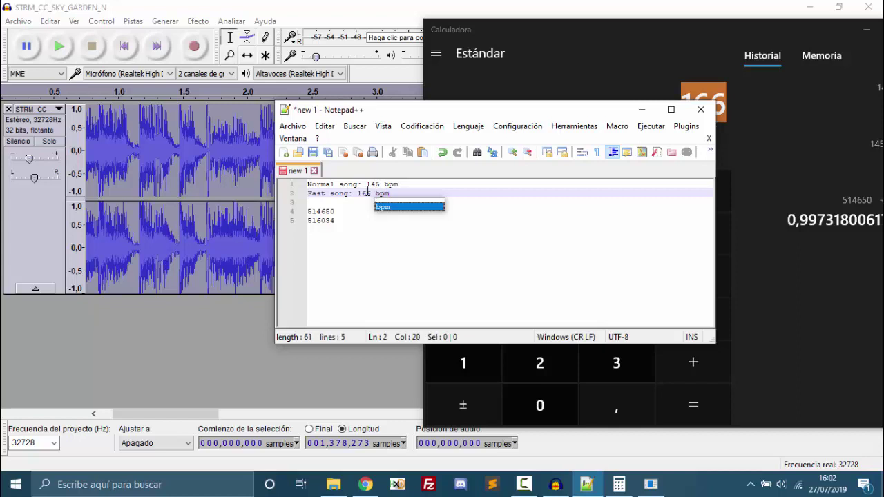
left_click(409, 185)
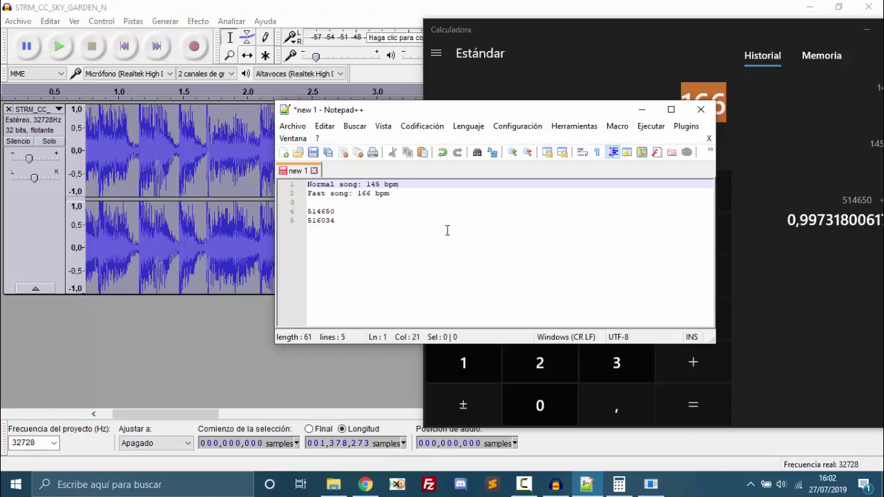
- Delete the two sample numbers 514650 and 516034 from the notes and move the notes window clear of the calculator
left_click_drag(421, 221, 297, 211)
key("BackSpace")
key("BackSpace")
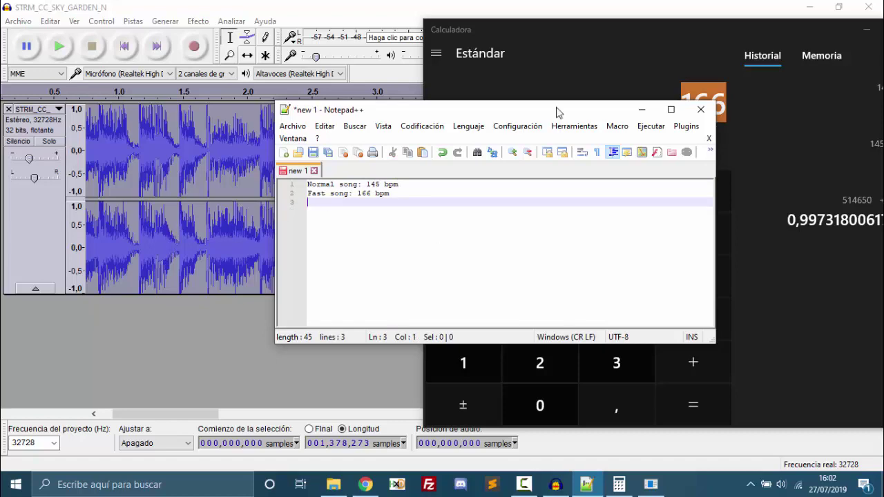
left_click_drag(557, 108, 517, 189)
- Divide the fast BPM 166 by the normal BPM 145 in Calculator to get the speed-up ratio
left_click(531, 35)
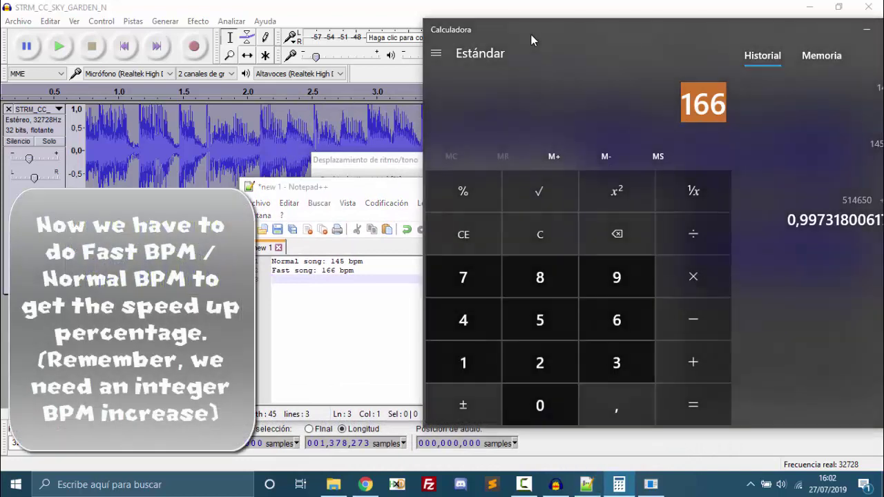
left_click(550, 231)
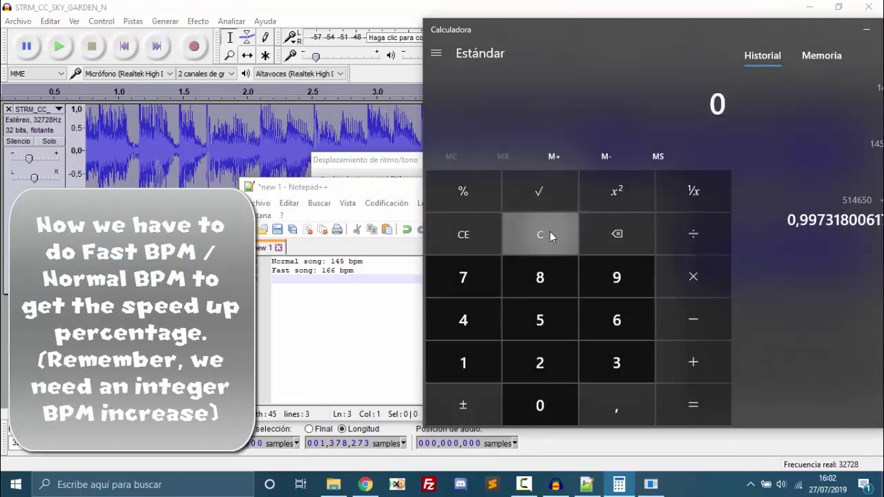
left_click(468, 359)
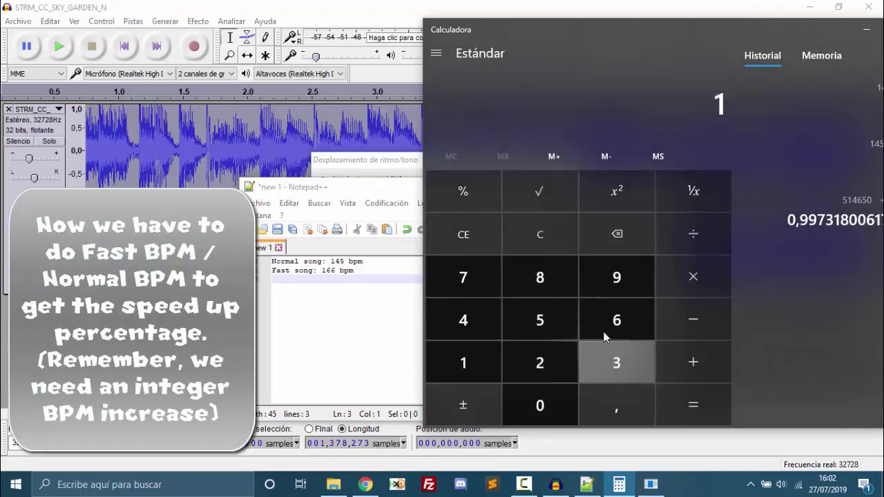
double_click(612, 330)
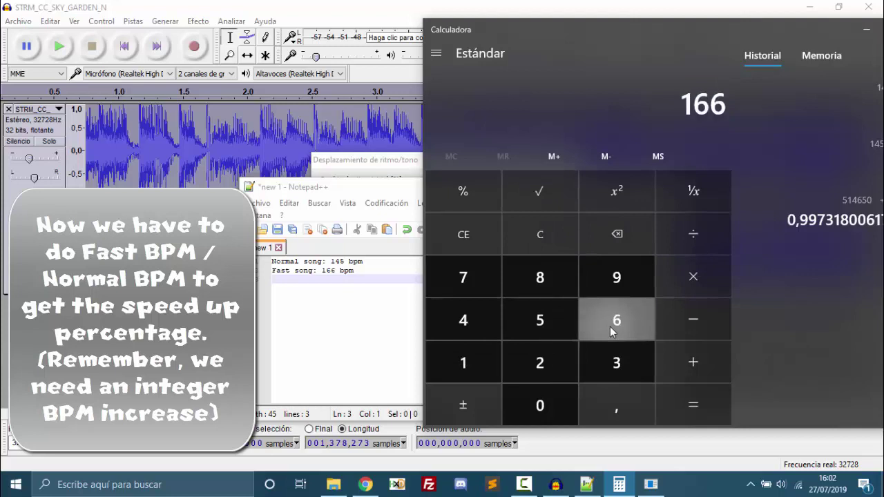
left_click(678, 232)
left_click(484, 364)
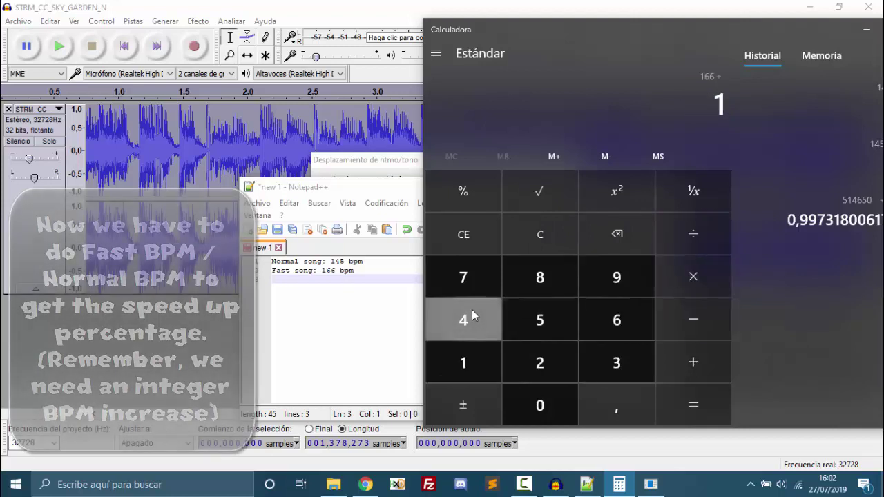
left_click(472, 313)
left_click(525, 313)
left_click(683, 398)
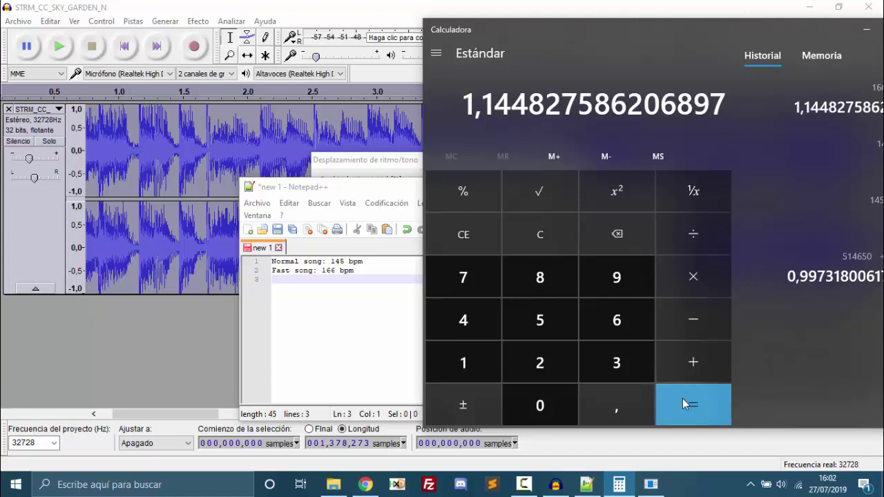
left_click(368, 163)
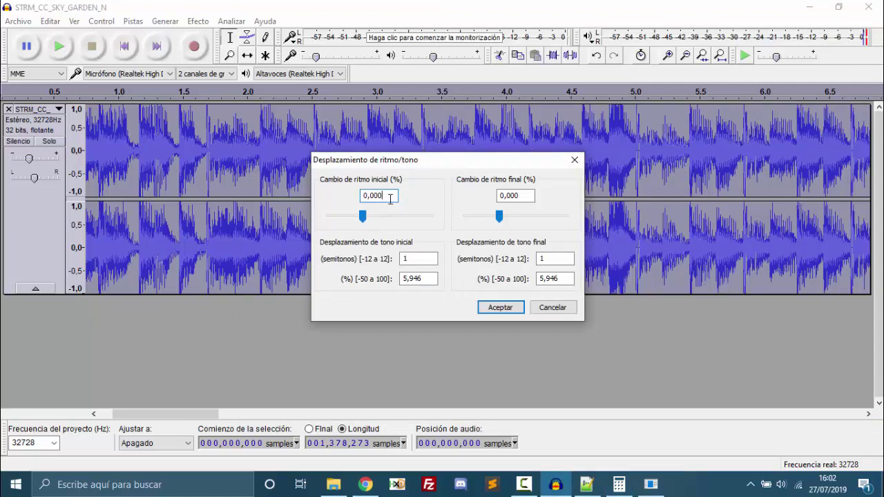
left_click(386, 195)
left_click(616, 480)
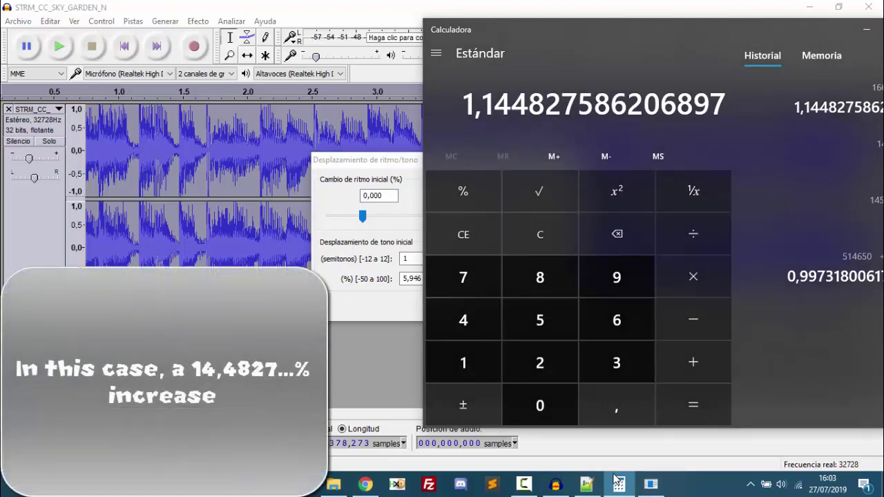
left_click(616, 480)
left_click(617, 479)
right_click(496, 112)
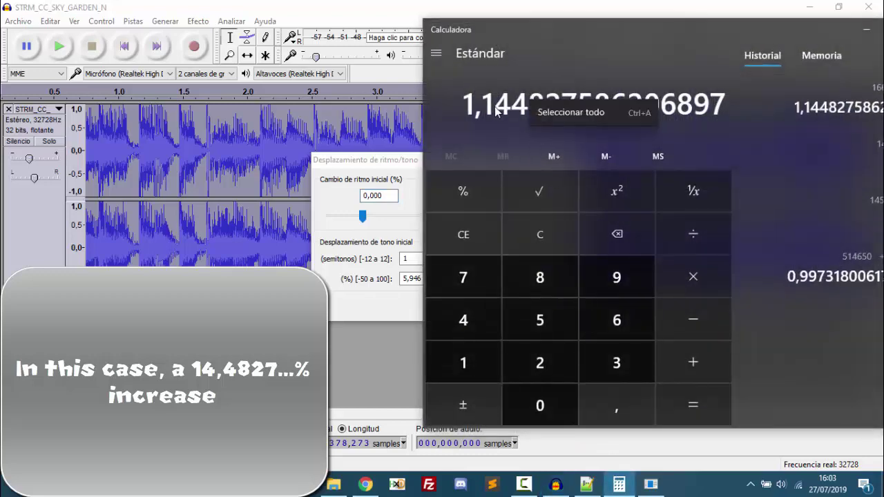
left_click(487, 111)
left_click_drag(483, 105, 748, 103)
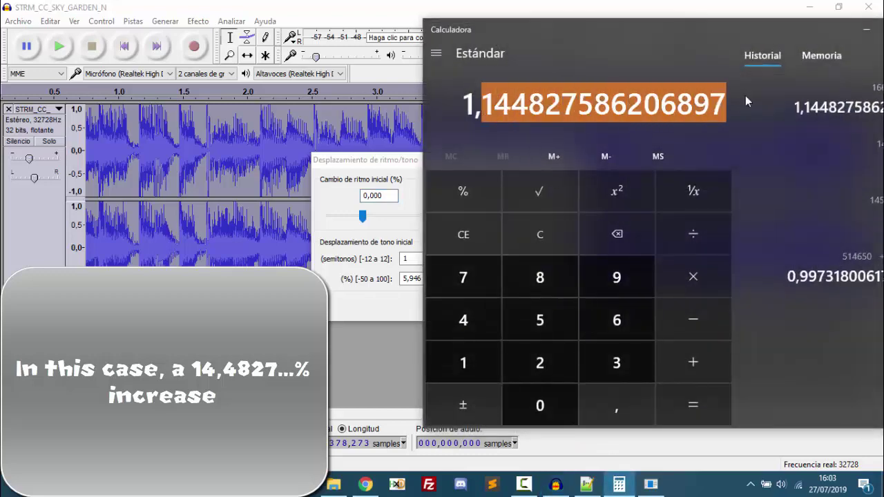
right_click(680, 105)
left_click(707, 122)
left_click(230, 194)
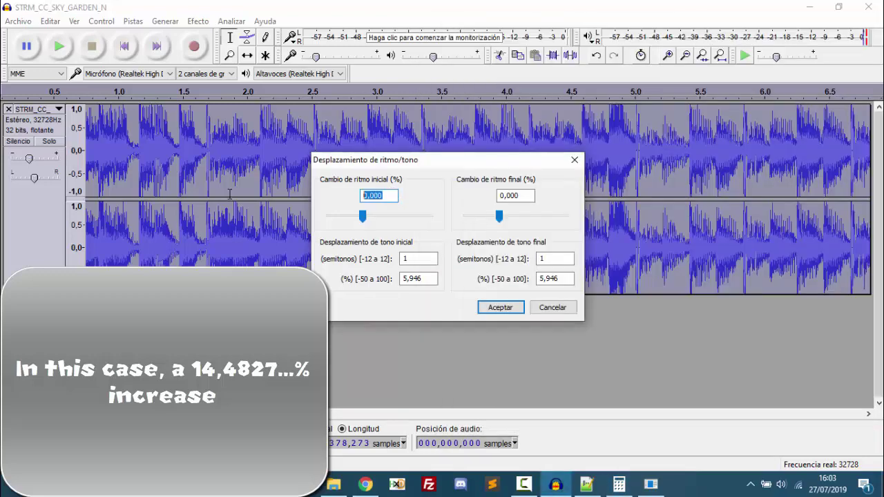
key("ctrl+v")
double_click(368, 196)
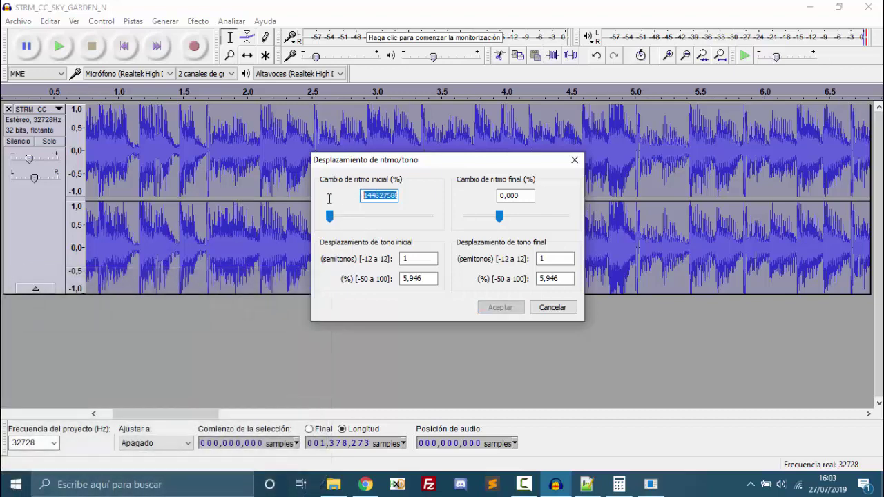
left_click(368, 195)
type(",")
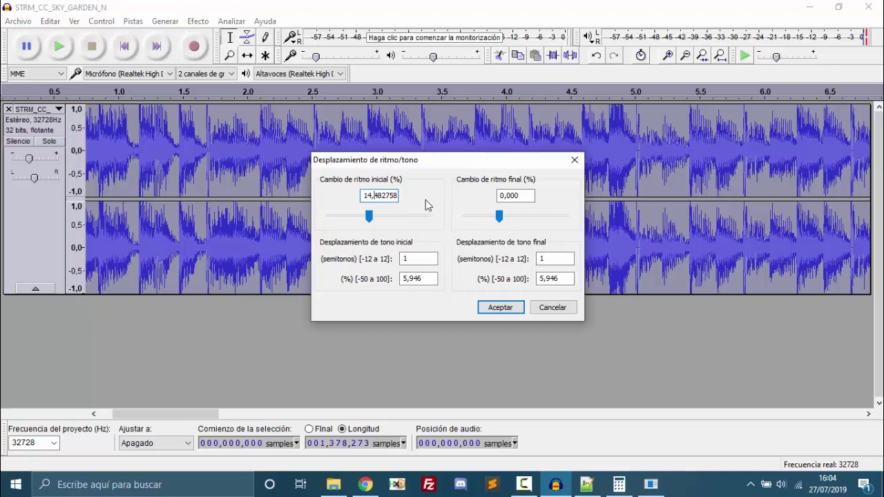
- Copy the initial tempo change into the final tempo change and apply the effect to the song
double_click(394, 196)
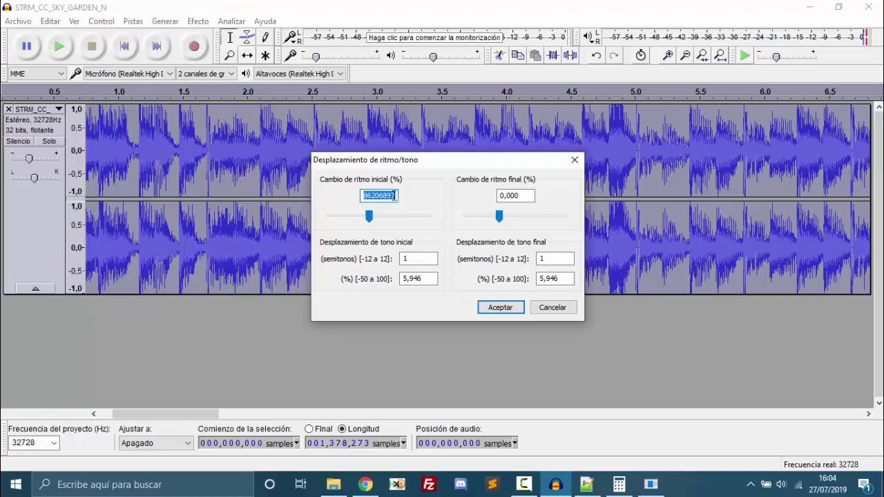
double_click(527, 197)
key("ctrl+v")
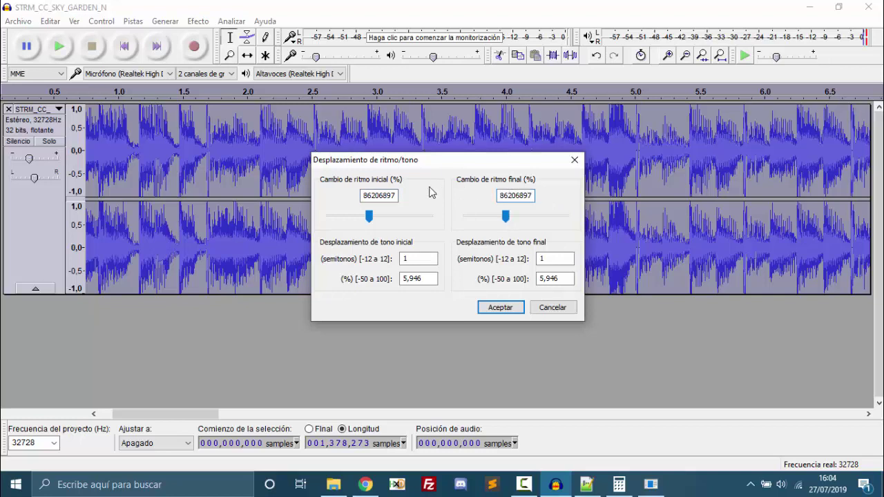
left_click(387, 195)
left_click(519, 311)
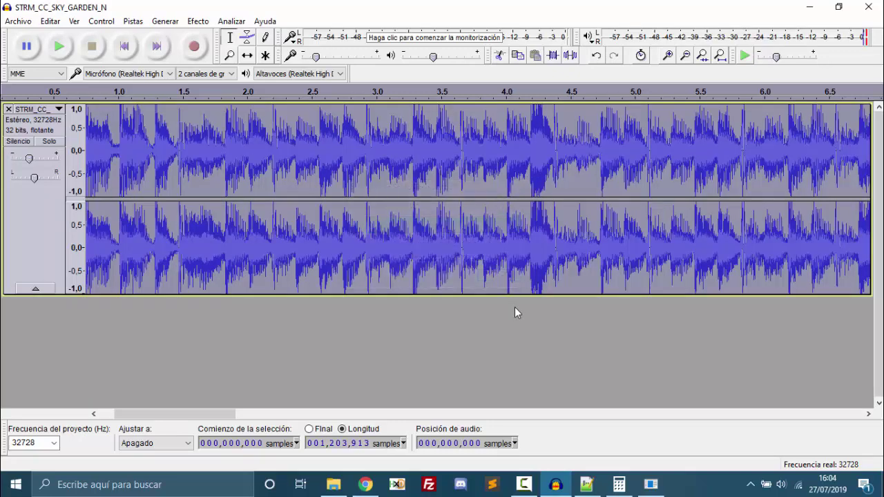
- Play the sped-up song and tap along to it in the online BPM counter to measure its tempo, then return to Audacity
key("space")
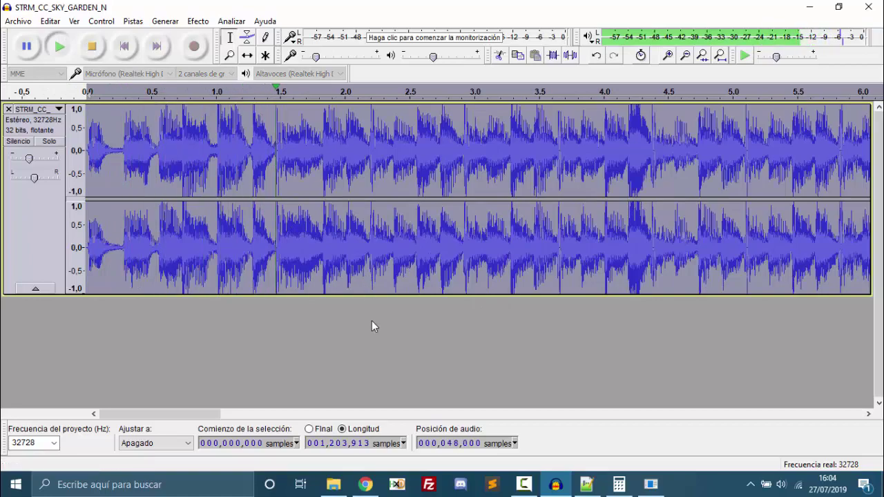
left_click(366, 486)
key("space")
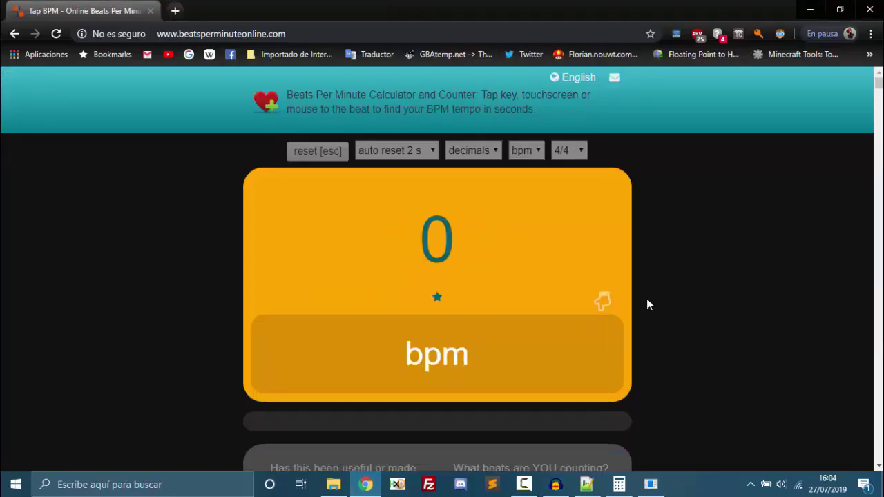
key("space")
key("space")
key("space")
key("space")
key("space")
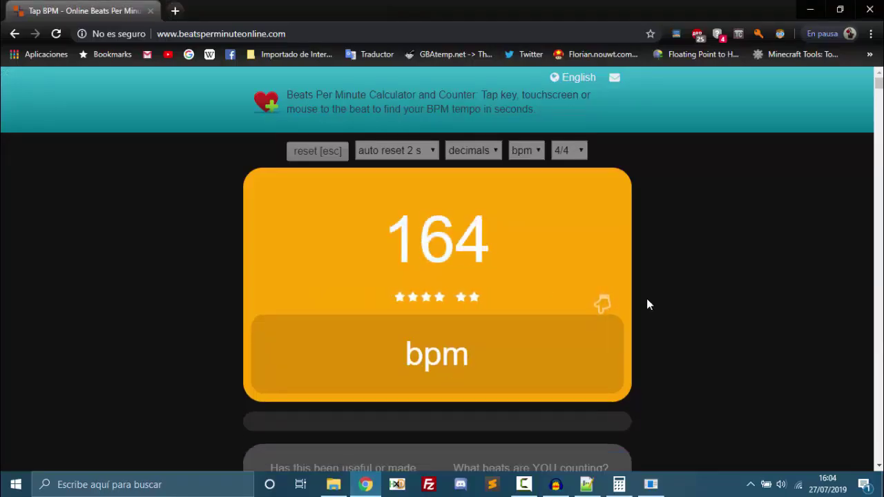
key("space")
key("space")
key("space")
key("space")
key("space")
key("space")
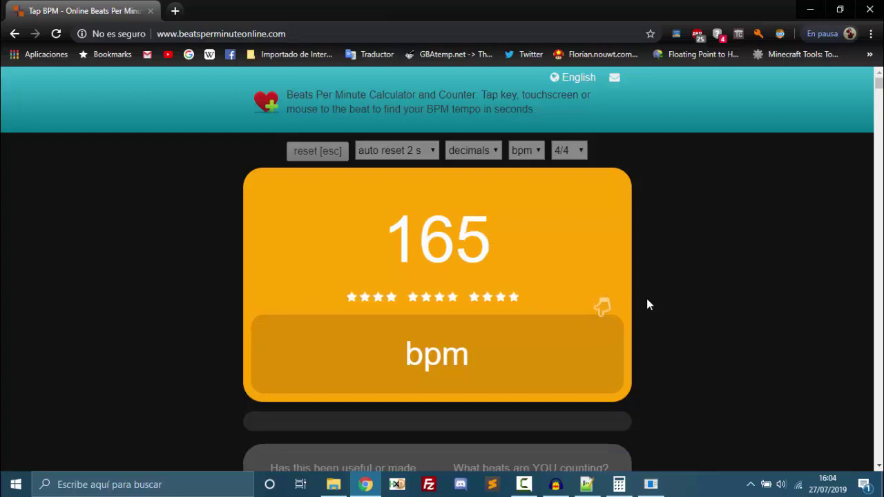
key("space")
key("space")
key("space")
key("space")
key("space")
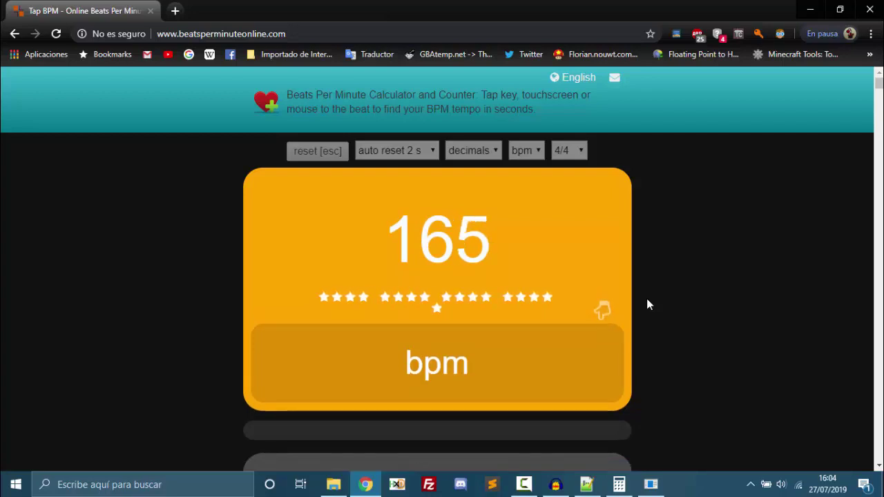
key("space")
key("space")
key("space")
key("space")
key("space")
key("space")
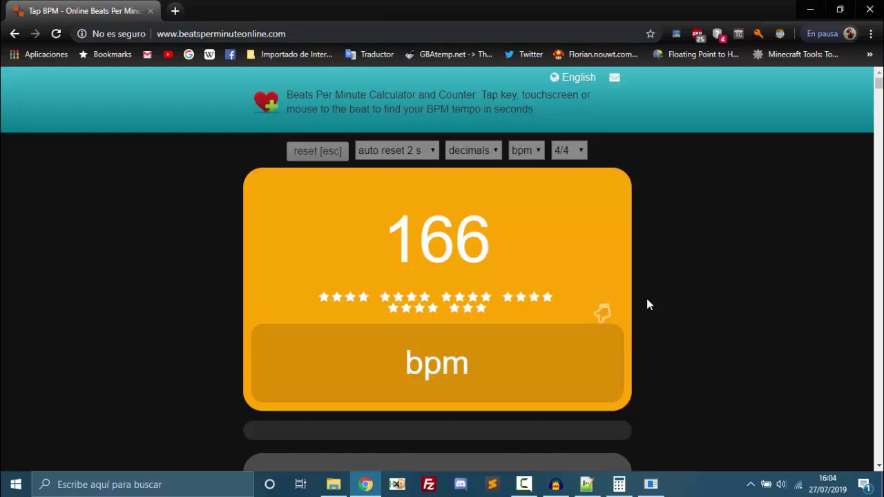
key("space")
key("space")
key("space")
key("space")
key("space")
key("space")
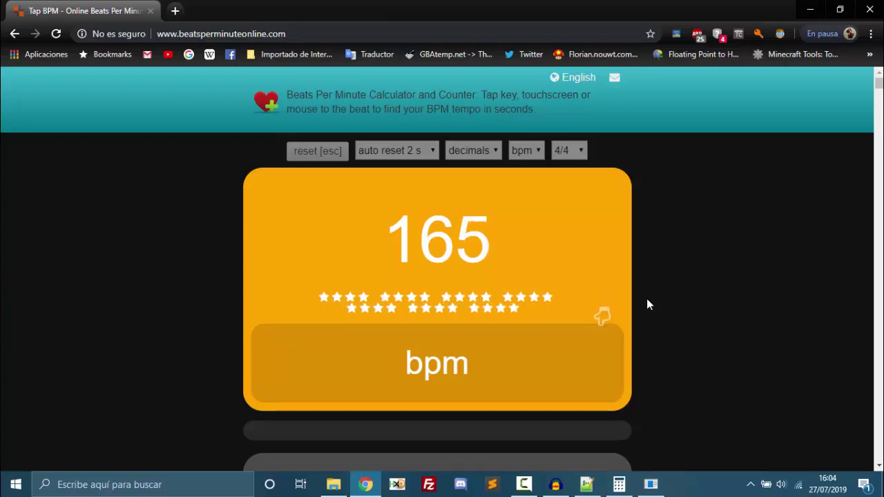
key("space")
key("space")
key("space")
key("space")
key("space")
key("space")
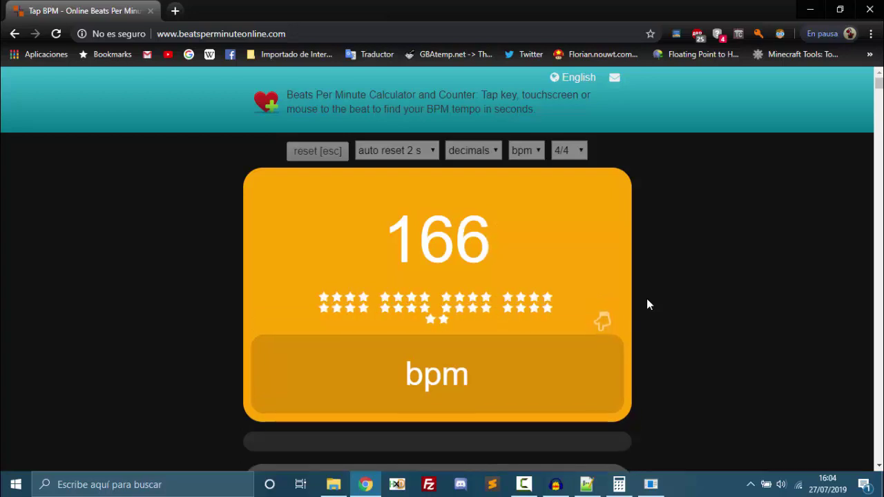
key("space")
key("space")
key("space")
key("space")
key("space")
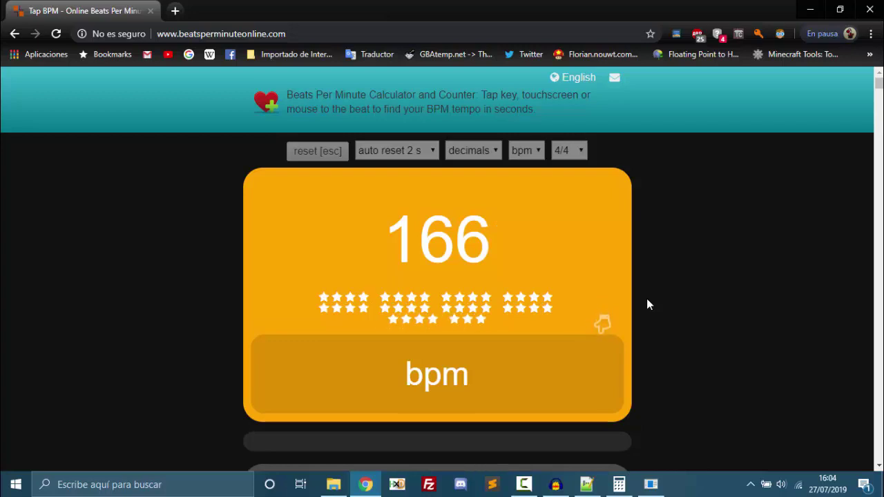
key("space")
key("space")
key("space")
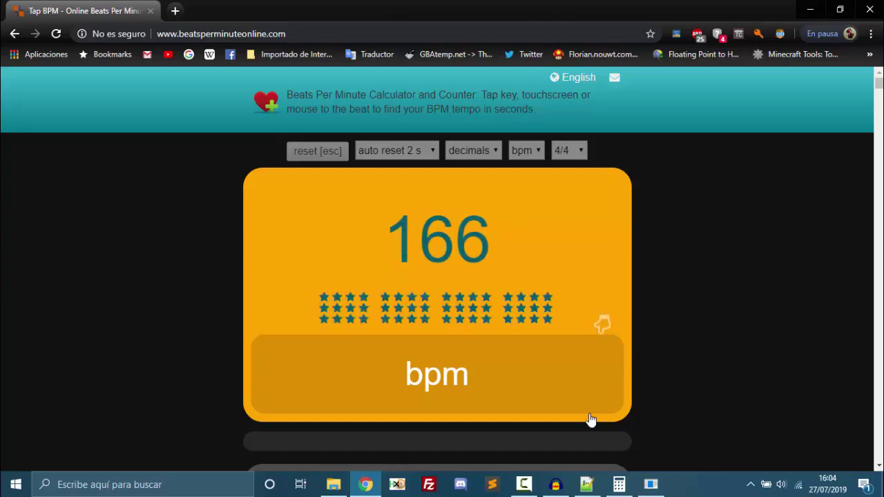
left_click(557, 485)
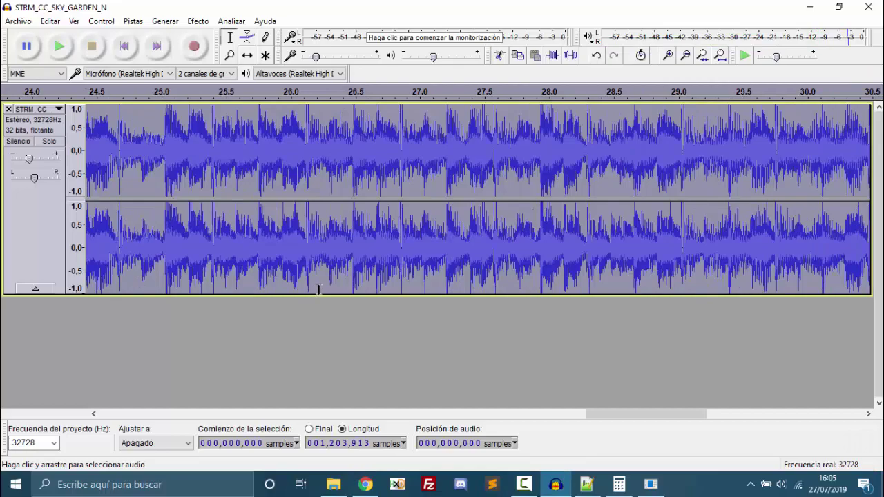
- Import 120BPM.wav from the CTGP-7 custom music folder into the Audacity project as a second track
left_click(333, 484)
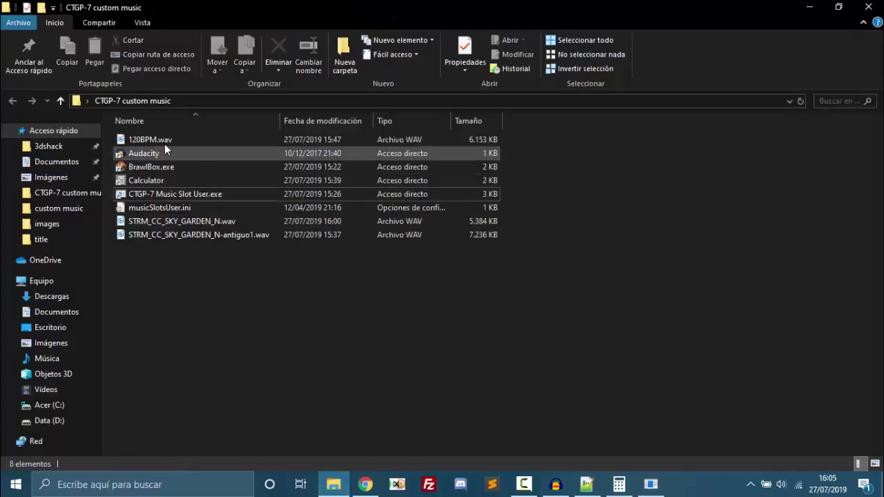
left_click(137, 139)
left_click_drag(137, 139, 523, 358)
- Check the noted fast BPM and change the whole 120BPM track's tempo from 120 to 166 beats per minute, keeping its pitch
left_click(586, 484)
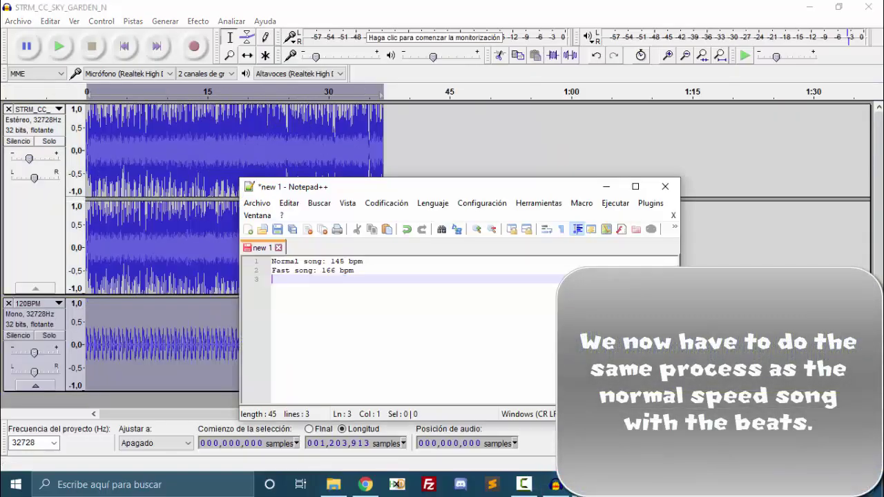
left_click(556, 484)
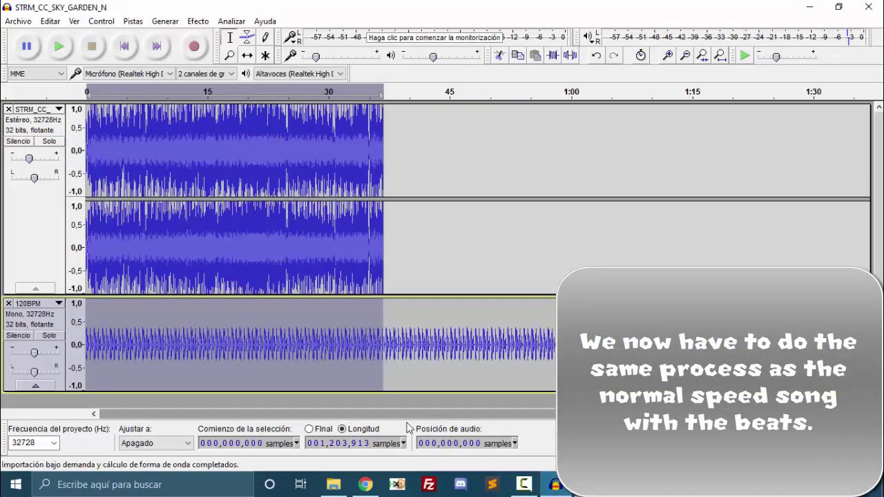
double_click(242, 337)
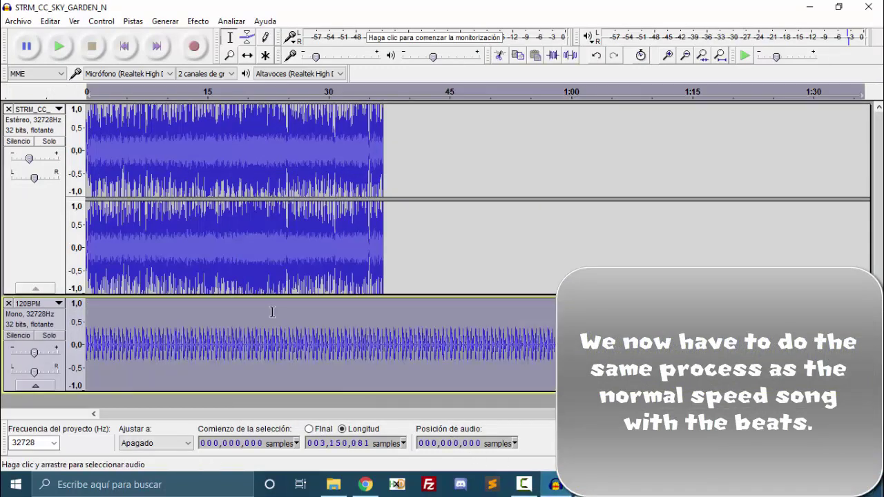
left_click(199, 21)
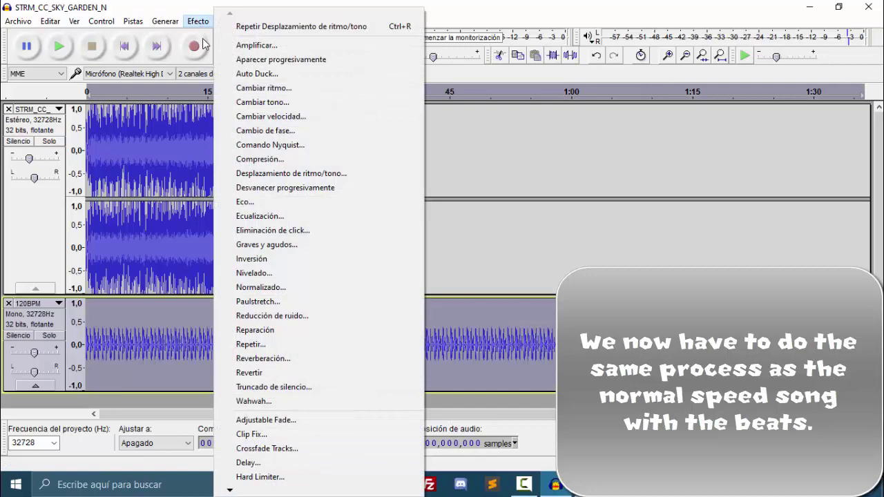
left_click(242, 88)
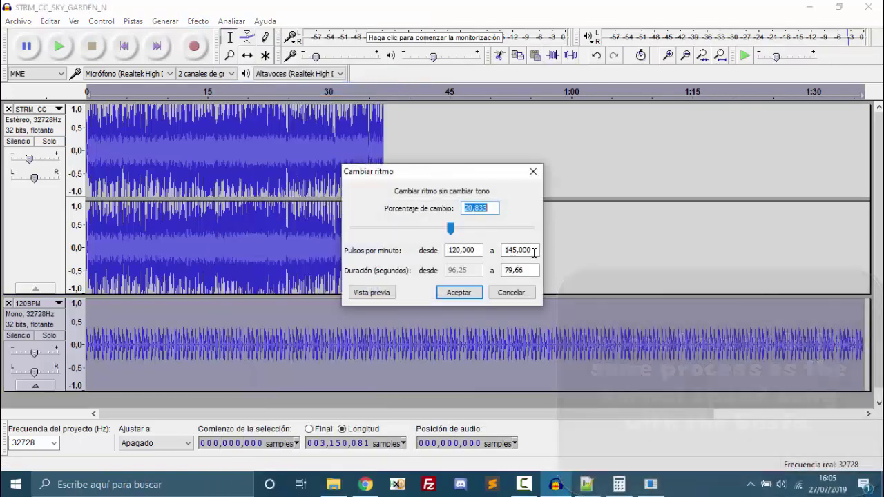
left_click(534, 253)
type("1")
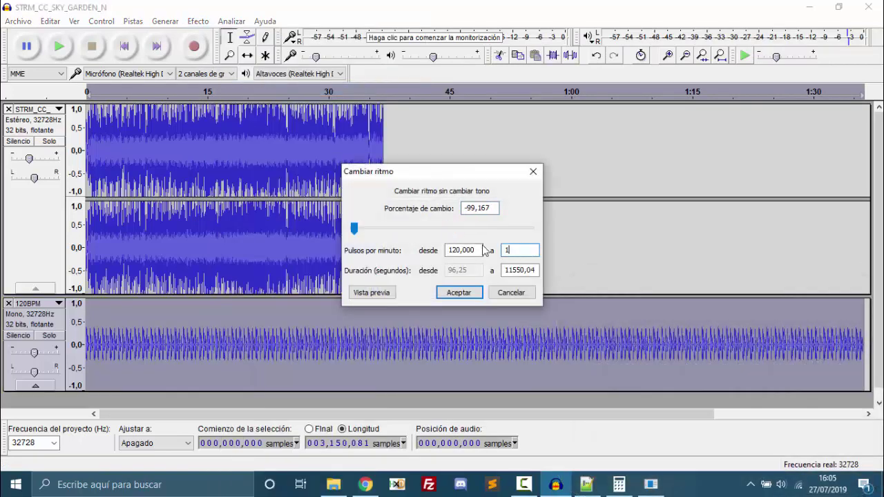
type("66")
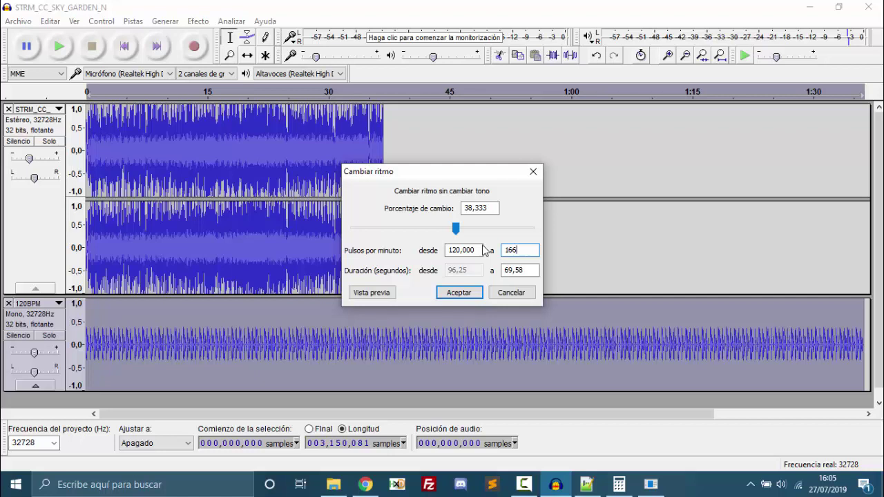
left_click(459, 293)
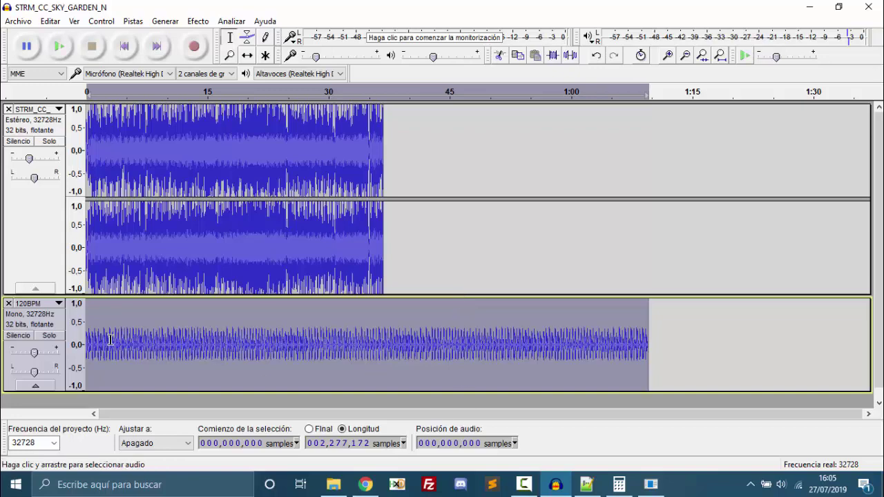
- Raise the gain of the 120BPM beat track above 0 dB
scroll(110, 342, "up", 3)
left_click_drag(183, 414, 160, 414)
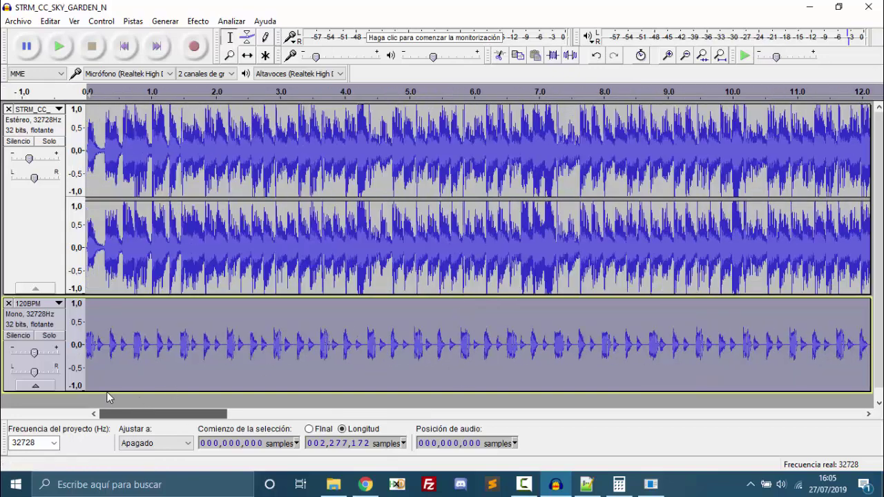
scroll(90, 325, "up", 1)
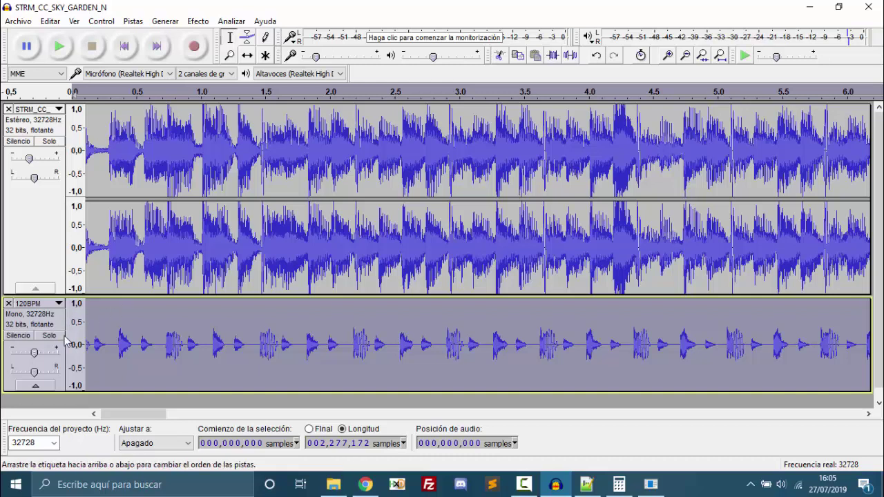
mouse_move(42, 360)
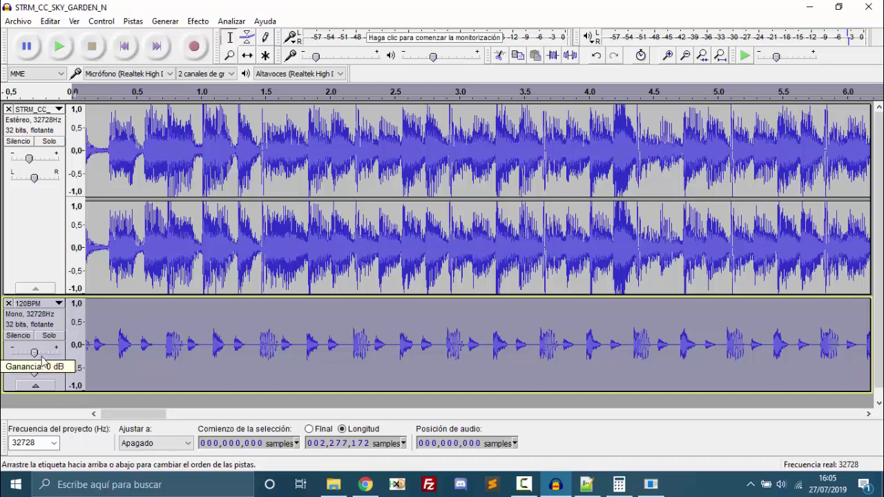
left_click_drag(46, 359, 47, 358)
- Listen to the song's opening and time-shift the 120BPM clip to start near the strong beat, at about 47,800 samples
left_click(247, 56)
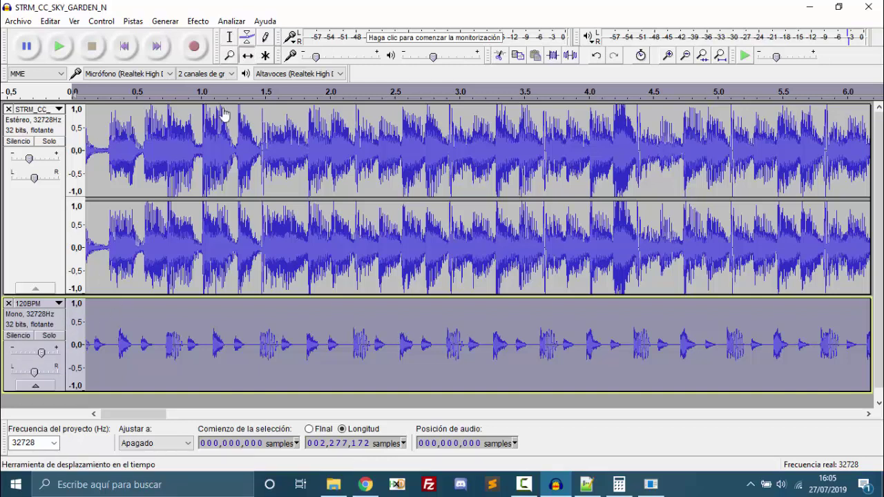
left_click_drag(139, 348, 472, 349)
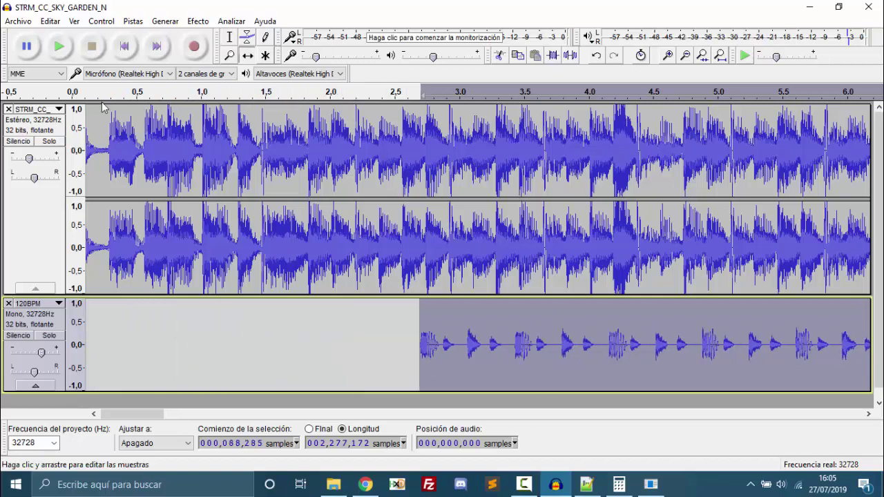
key("space")
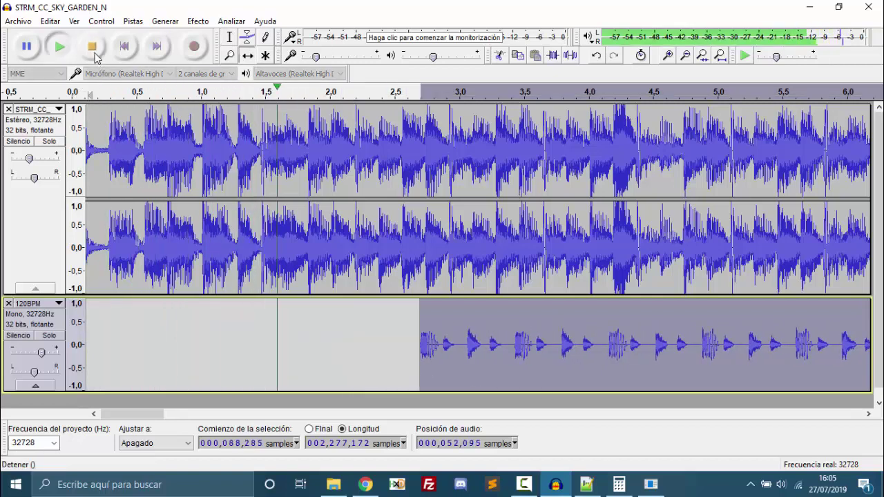
key("space")
left_click_drag(484, 317, 324, 317)
- Fine-align the start of the 120BPM clip with the song's beat onset, at about 48,184 samples
key("ctrl+1")
key("ctrl+1")
key("ctrl+1")
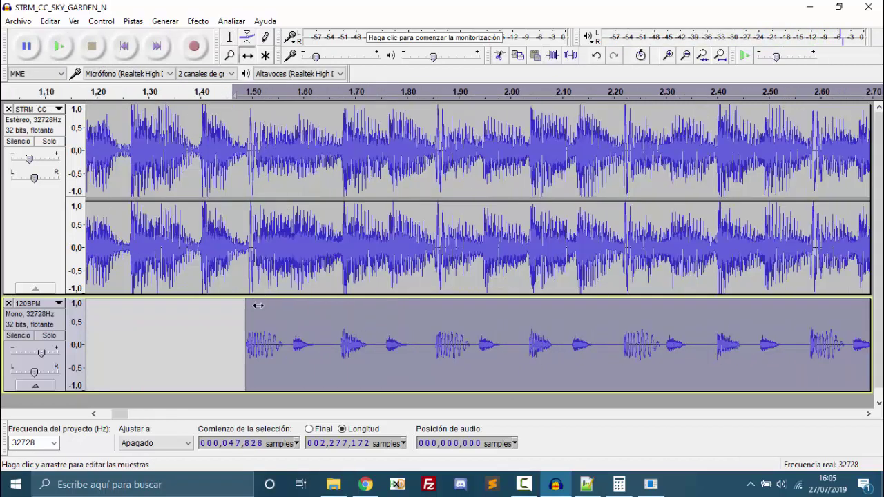
key("ctrl+1")
key("ctrl+1")
key("ctrl+1")
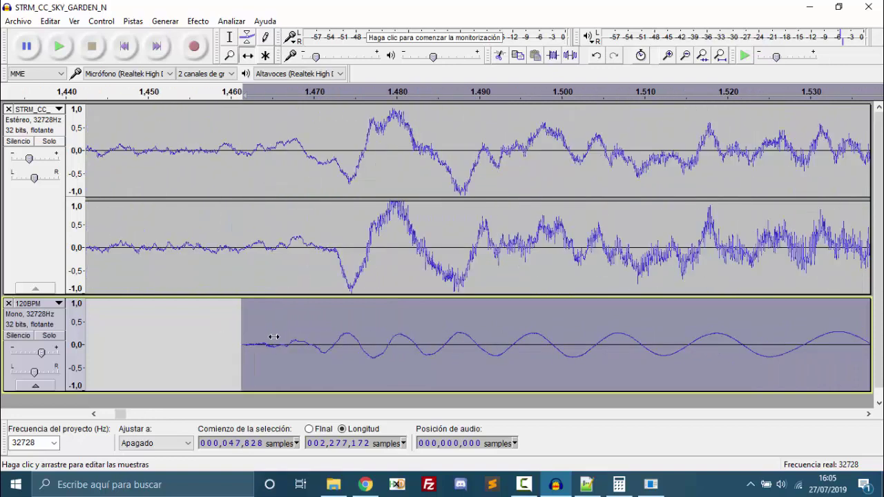
left_click_drag(278, 339, 361, 344)
- Play both tracks from the beginning and examine whether the beats still line up with the song near its end
scroll(365, 310, "down", 5, "ctrl")
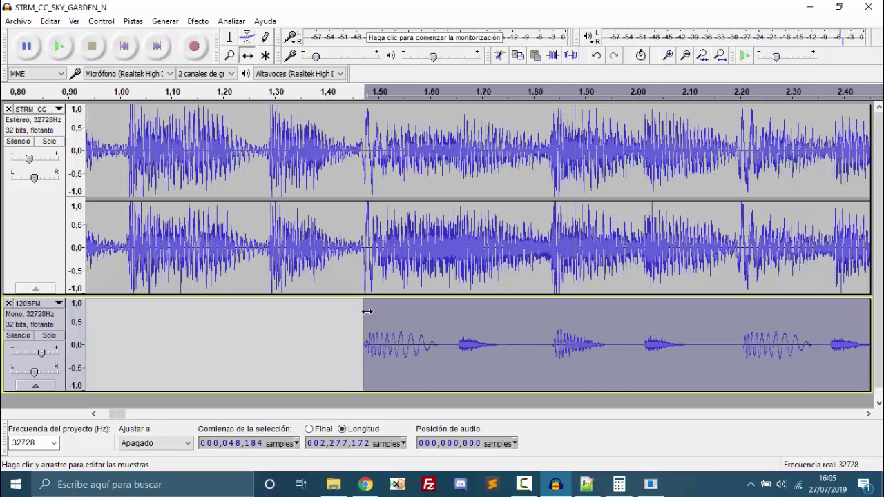
scroll(169, 152, "down", 1, "ctrl")
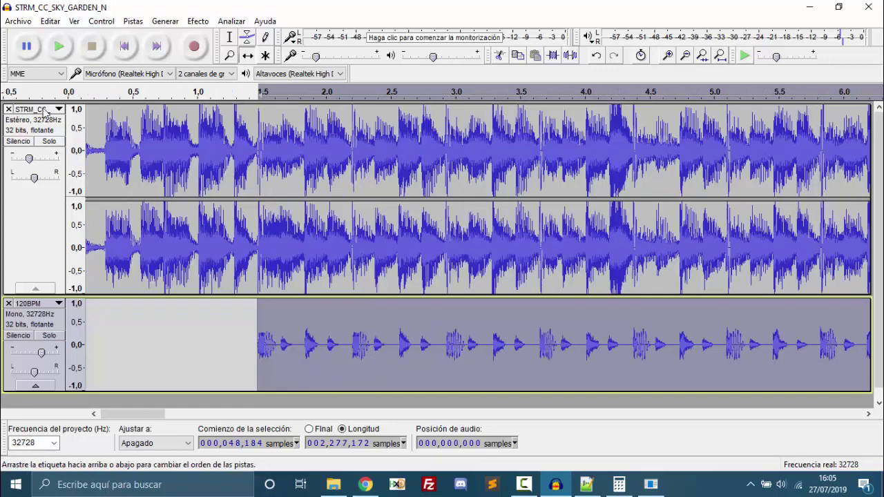
left_click(14, 91)
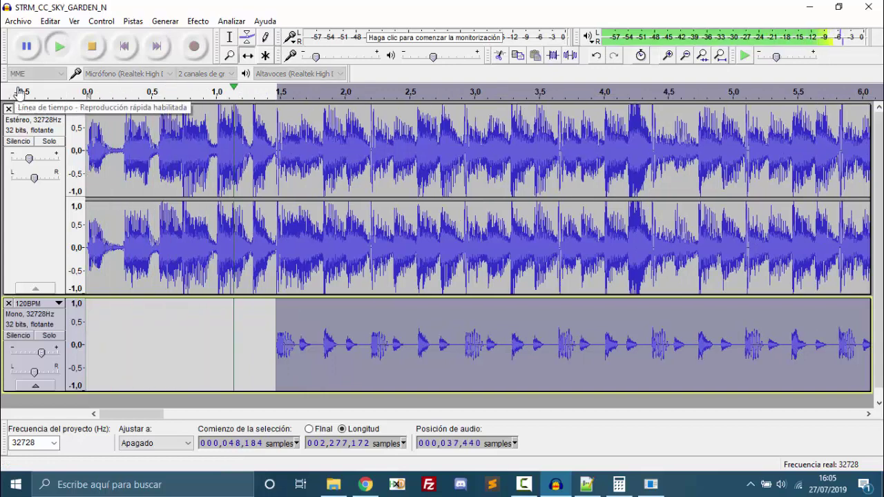
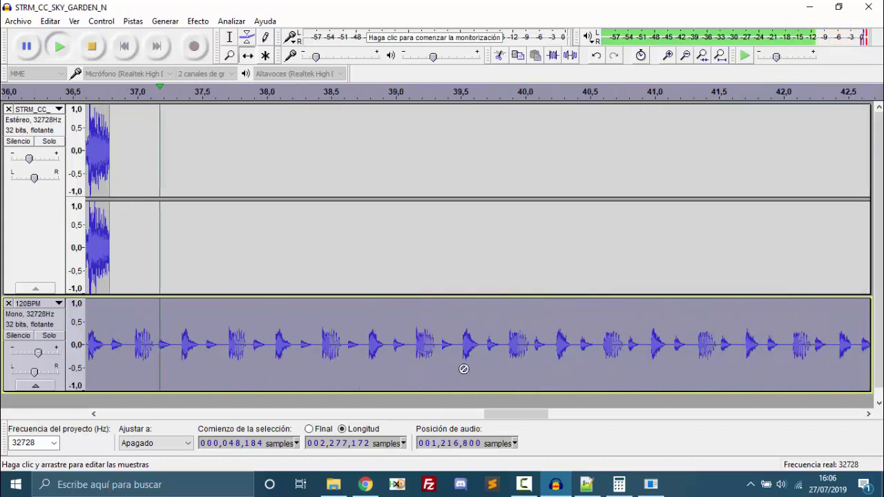
key("space")
scroll(262, 320, "up", 4)
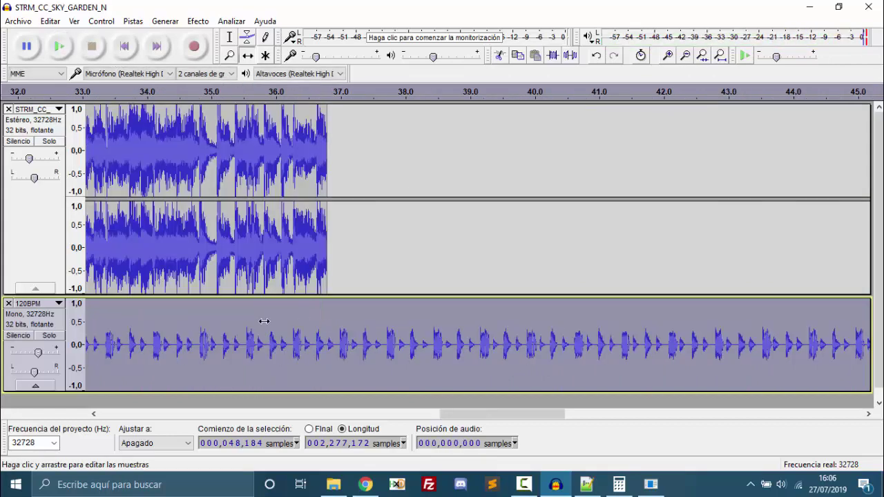
scroll(339, 367, "up", 2)
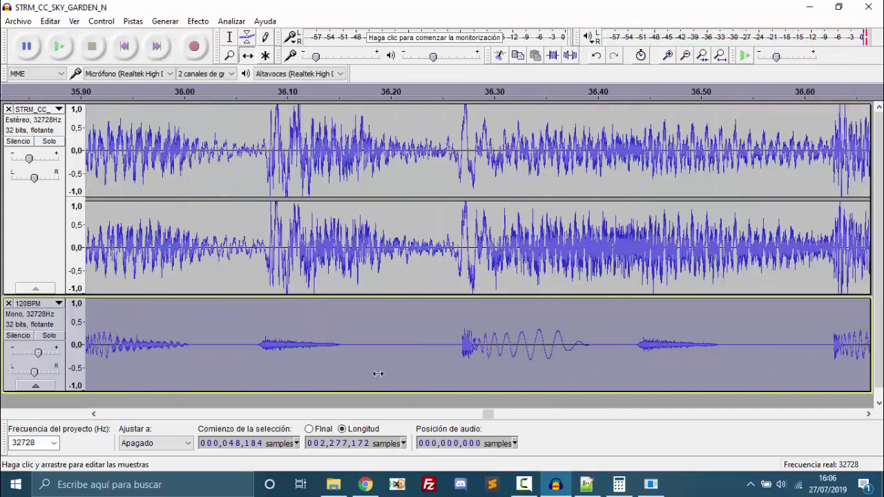
scroll(453, 378, "down", 6)
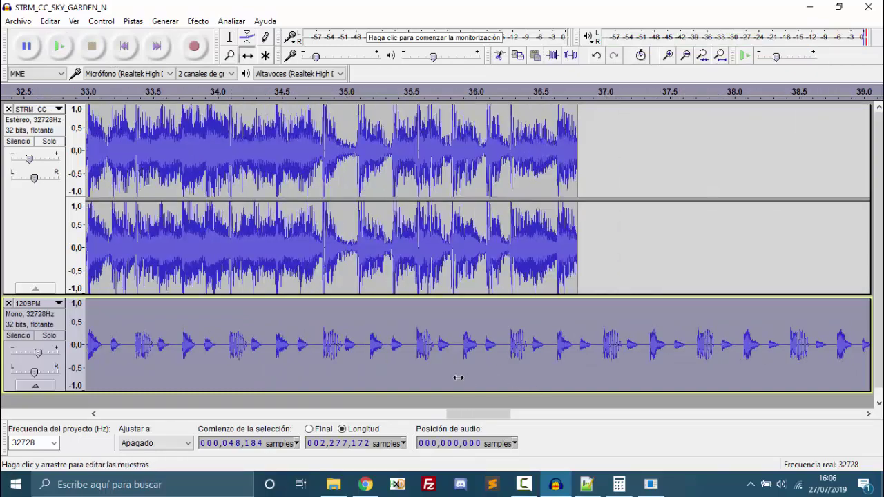
- Time-shift the 120BPM clip to start at 48,204 samples, matching the song's beat onset, and play from just before it to check
left_click_drag(414, 415, 111, 415)
scroll(107, 340, "up", 3)
scroll(108, 339, "up", 5)
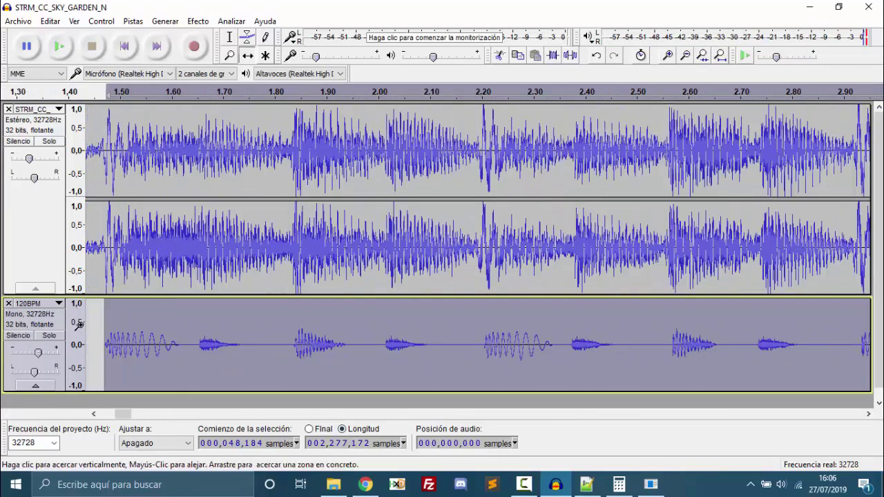
scroll(76, 344, "up", 1)
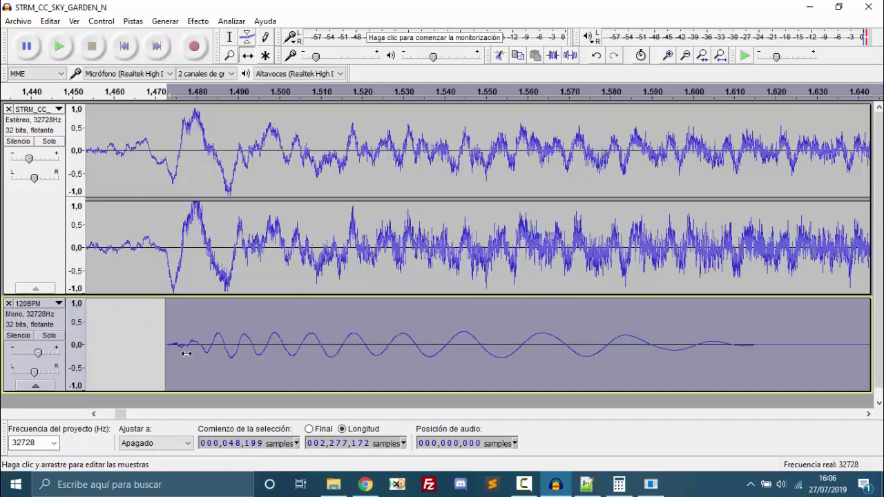
left_click_drag(186, 354, 186, 354)
scroll(202, 331, "down", 1)
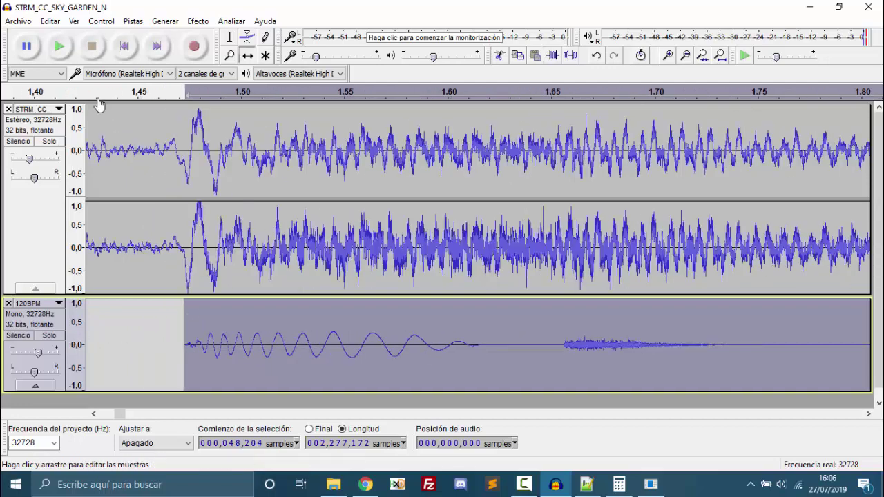
left_click(96, 97)
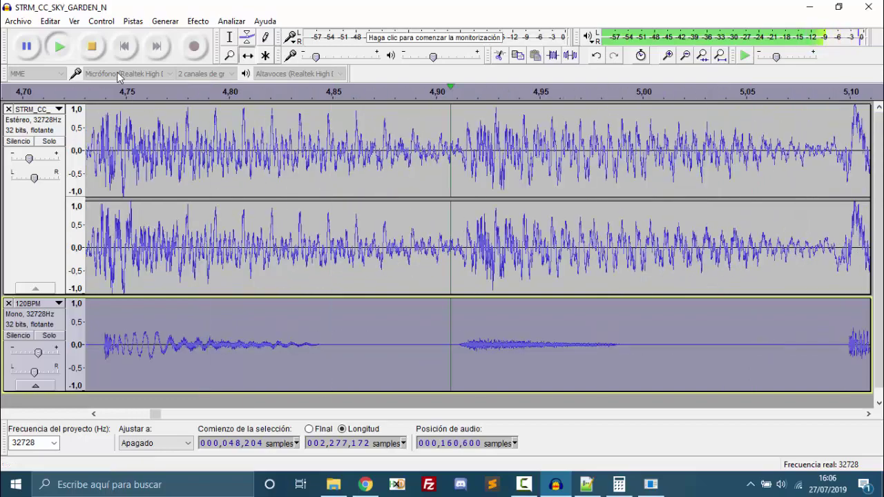
key("space")
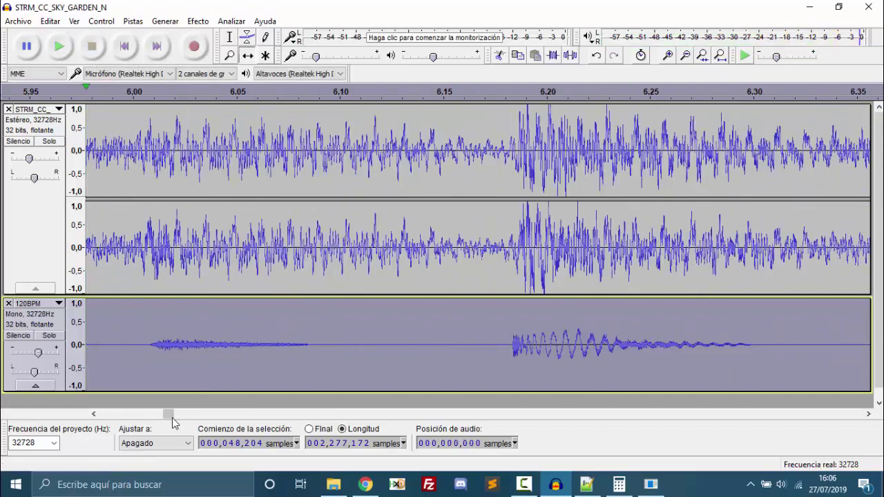
- Place the selection cursor exactly at the start of the 120BPM clip to read its sample offset
left_click_drag(170, 415, 133, 411)
scroll(197, 361, "down", 10)
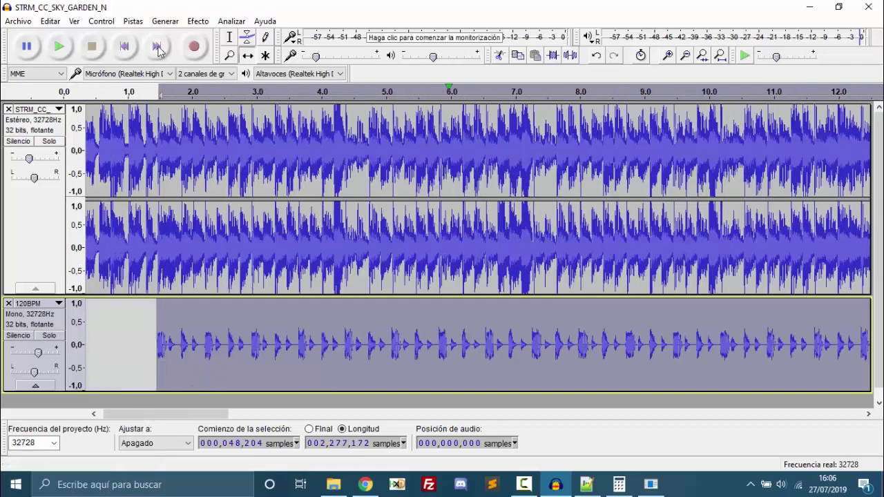
left_click(140, 332)
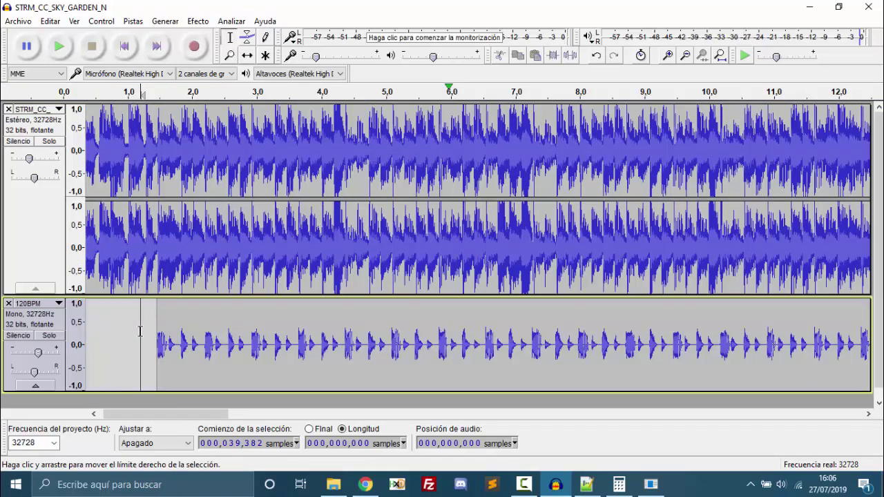
scroll(132, 344, "up", 2)
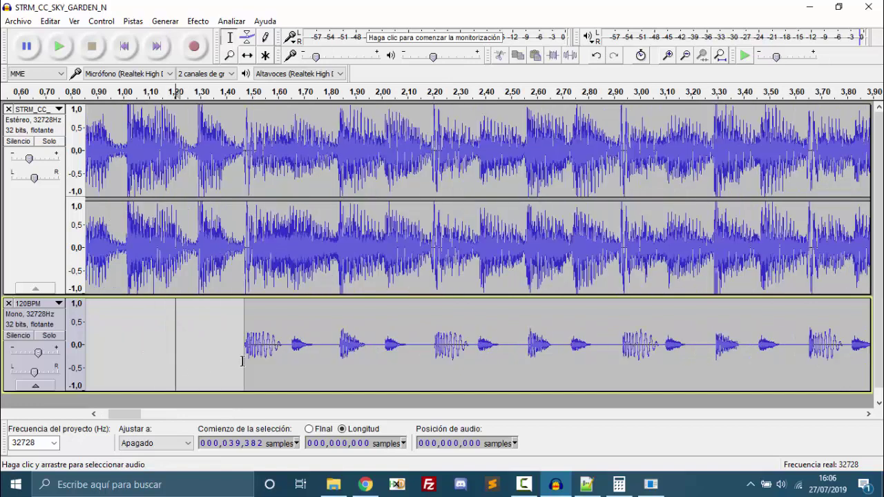
left_click(243, 362)
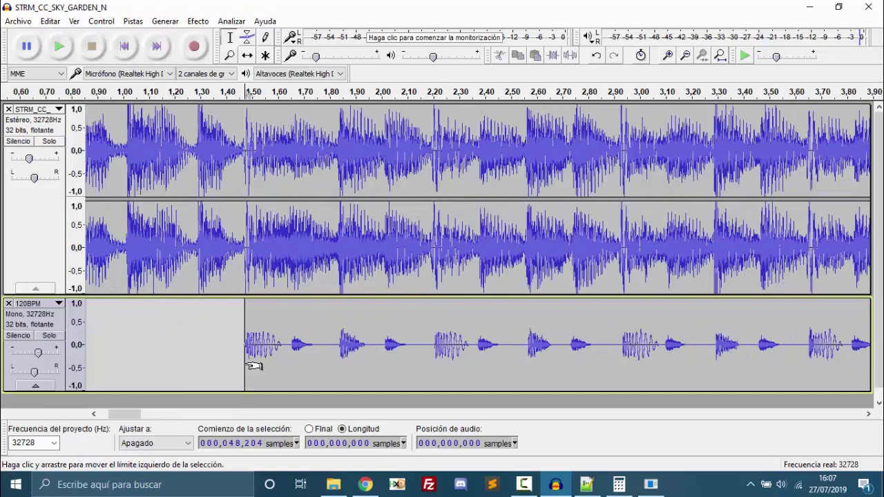
- Switch to the CTGP-7 Music Slots Editor, set the fast offset to 48204, and save and close musicSlotsUser.ini
left_click(653, 483)
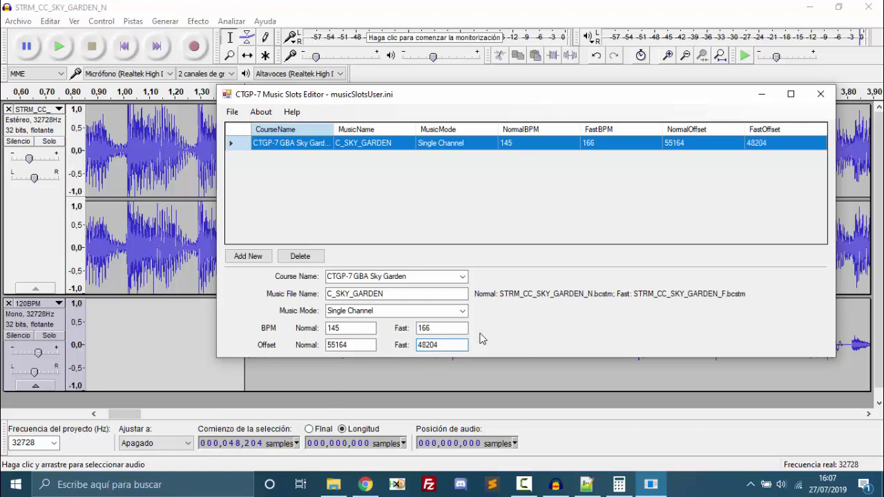
left_click(742, 147)
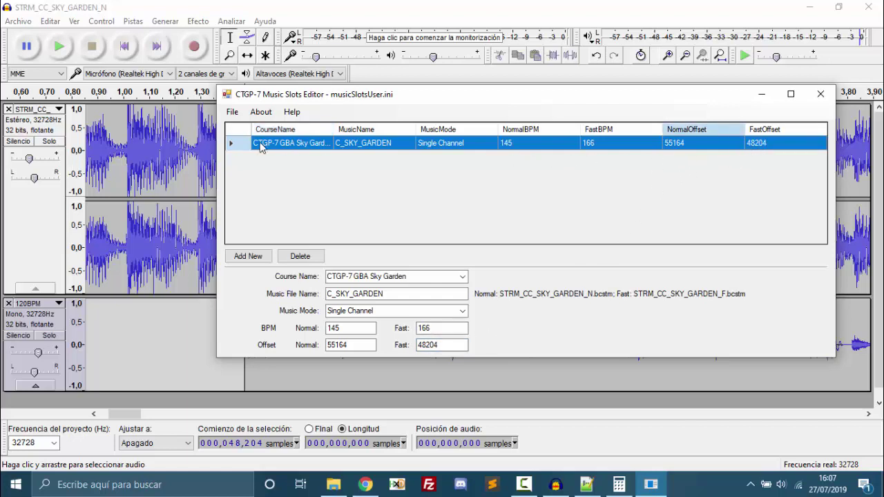
left_click(231, 113)
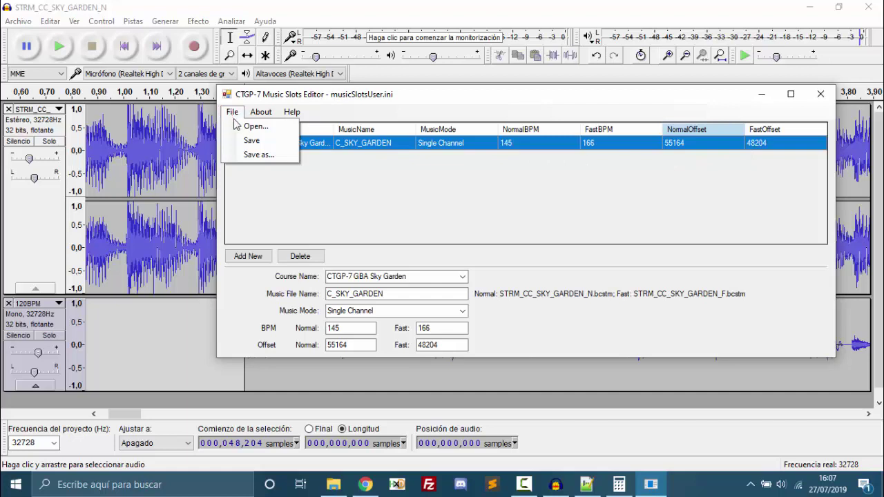
left_click(251, 141)
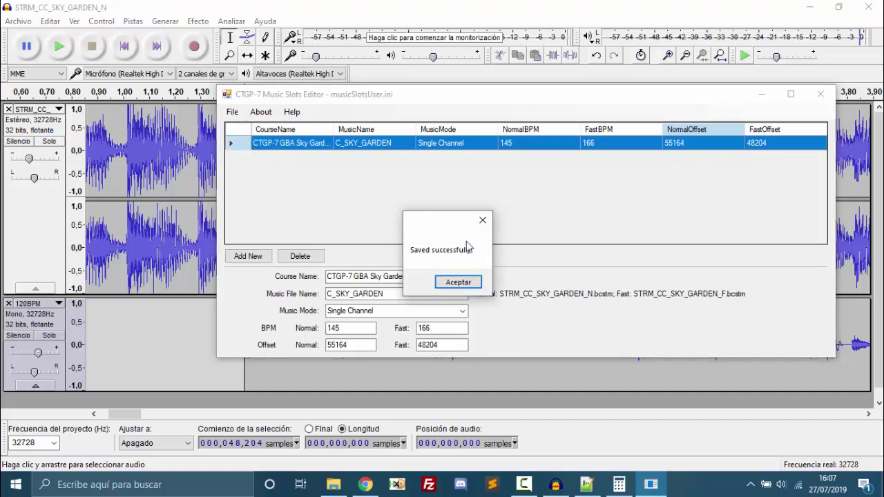
left_click(458, 283)
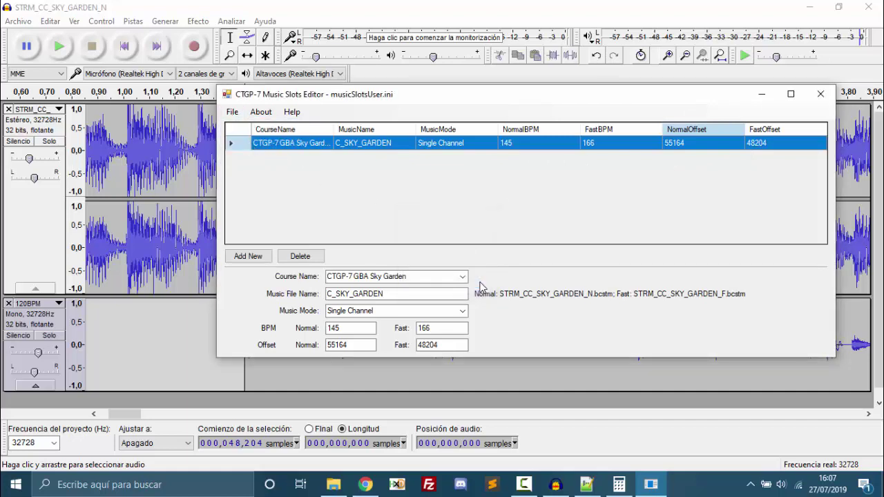
left_click(822, 96)
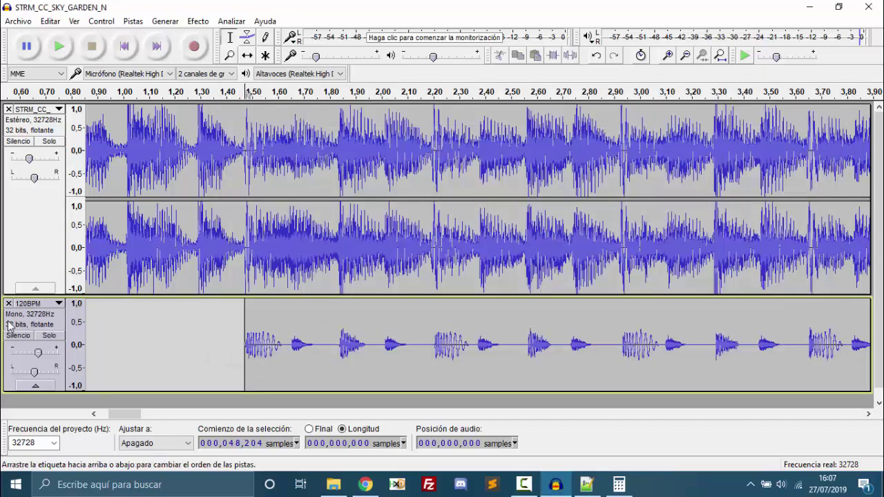
- Remove the 120BPM track and export the fast song as STRM_CC_SKY_GARDEN_F, a 16-bit PCM WAV, in the CTGP-7 custom music folder
left_click(8, 304)
left_click(18, 21)
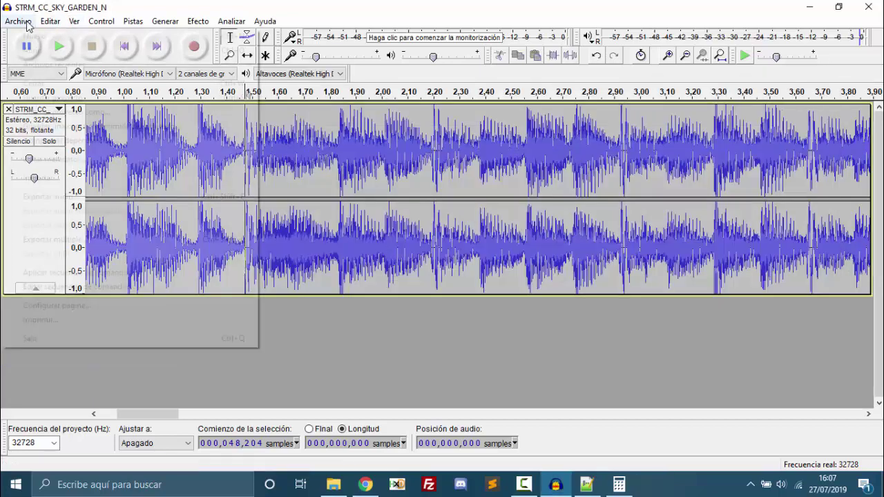
left_click(83, 202)
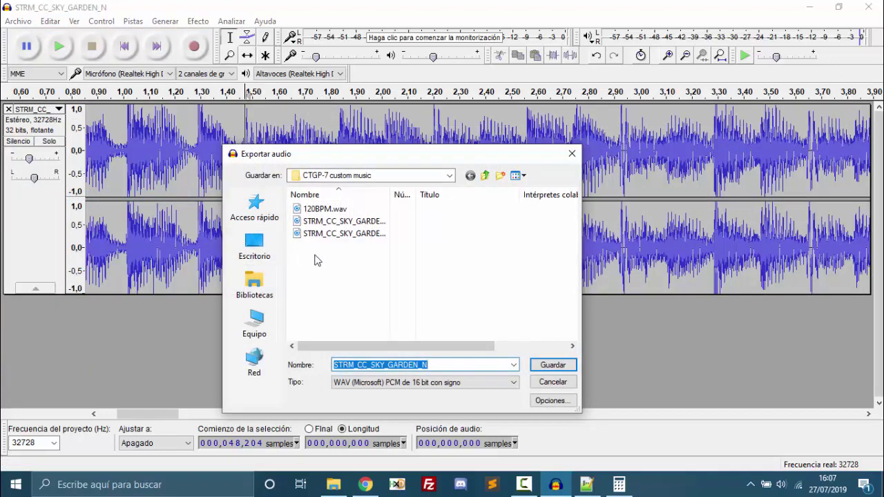
left_click(461, 367)
key("BackSpace")
type("F")
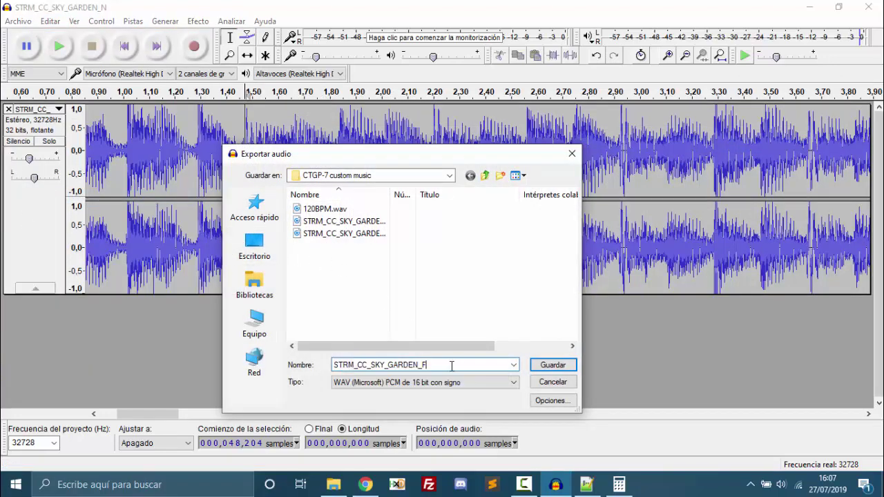
left_click(567, 364)
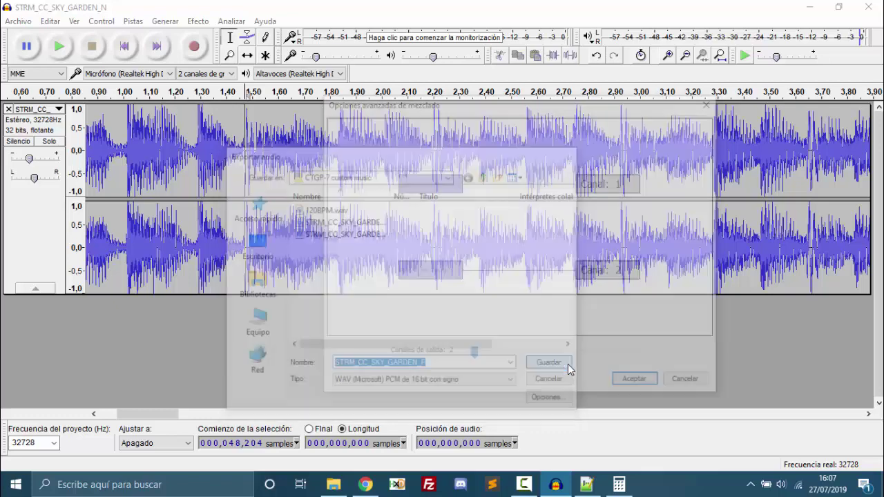
left_click(638, 384)
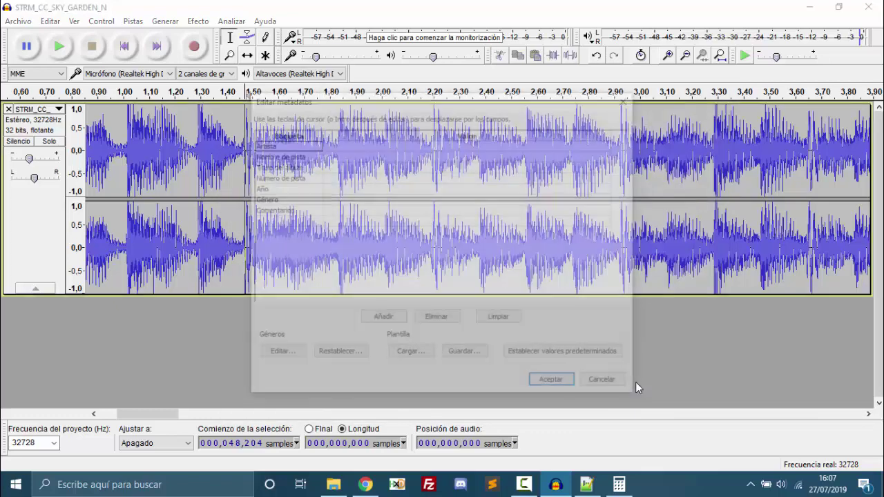
left_click(556, 385)
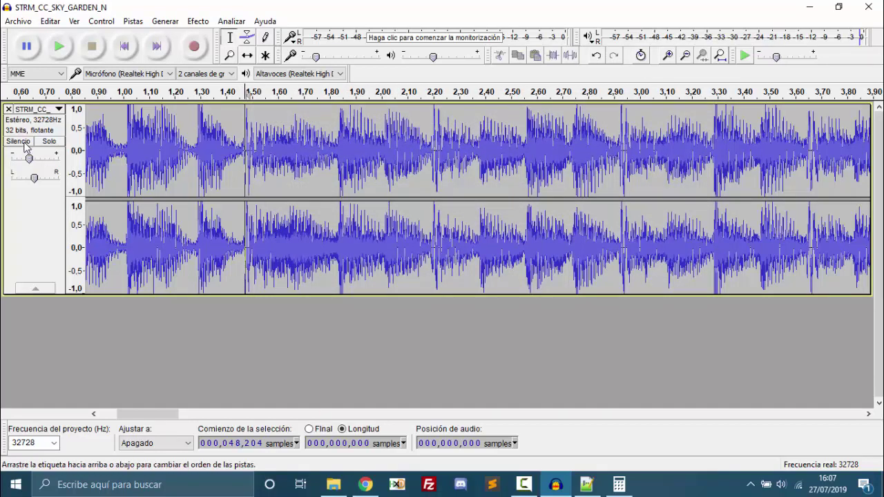
- Remove the exported song's track and delete STRM_CC_SKY_GARDEN_N-antiguo1.wav from the CTGP-7 custom music folder
left_click(8, 110)
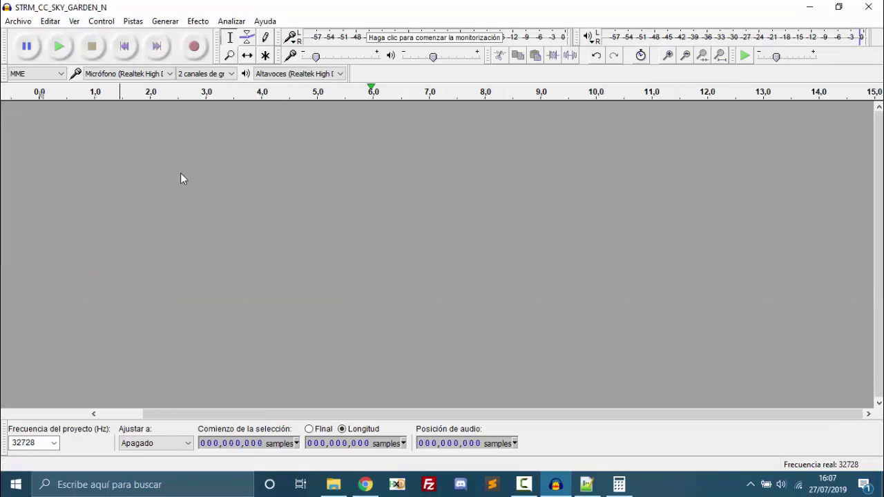
left_click(333, 484)
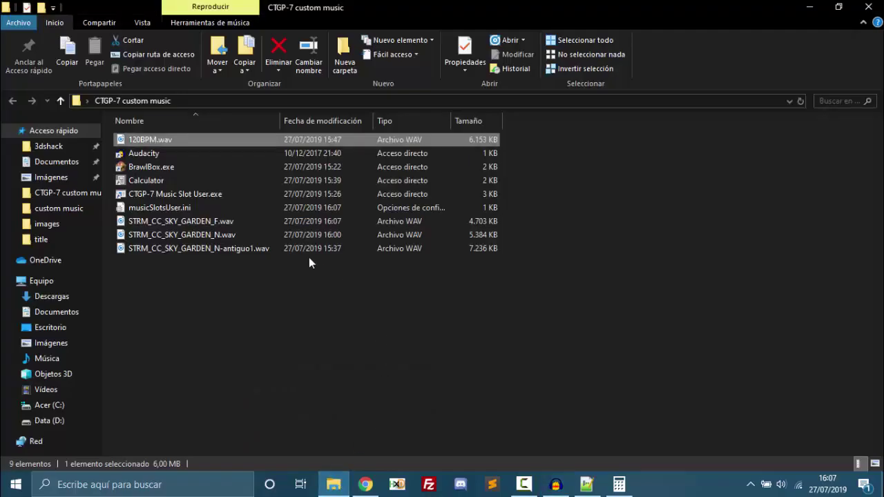
left_click(247, 251)
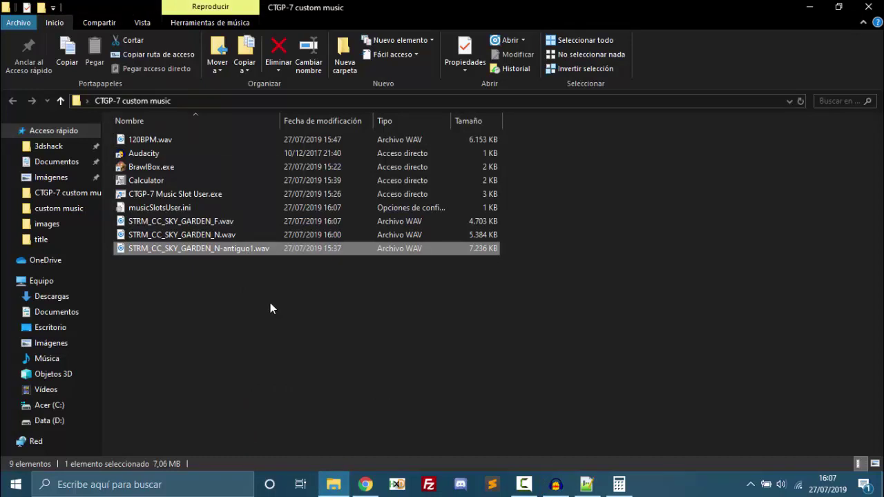
key("Delete")
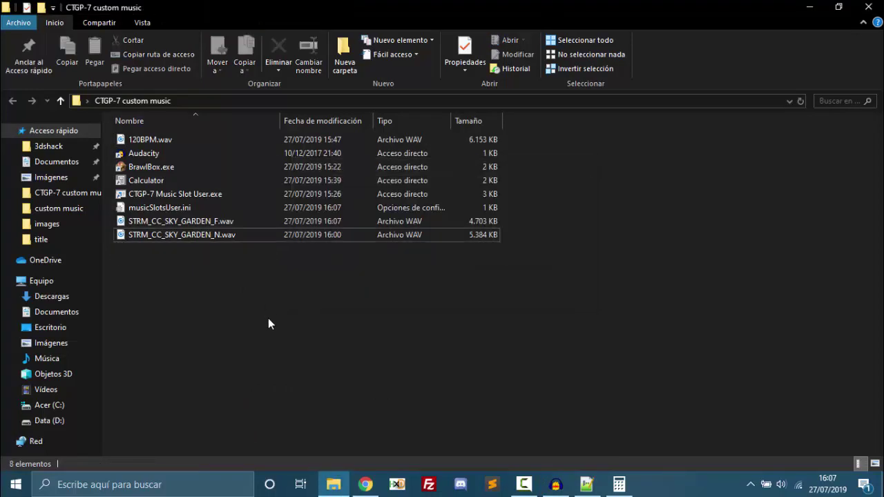
left_click_drag(266, 327, 230, 223)
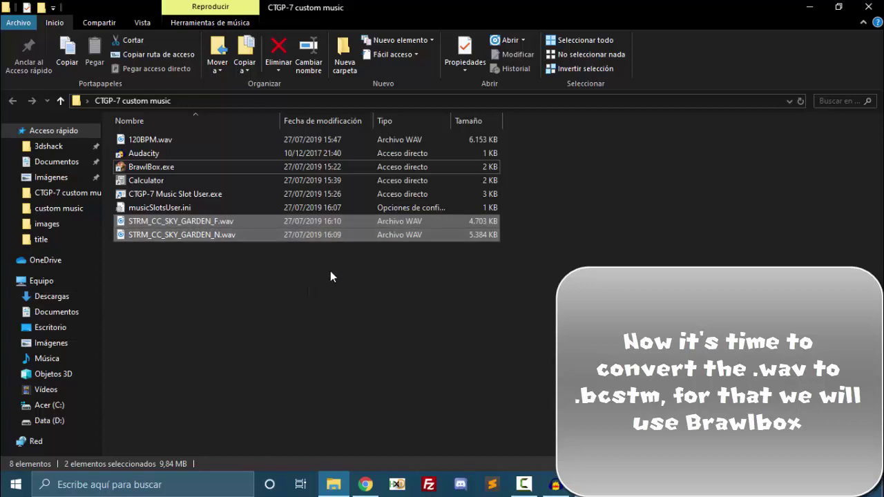
- Launch BrawlBox from the CTGP-7 custom music folder and place its window beside the file list
left_click(330, 272)
left_click(181, 165)
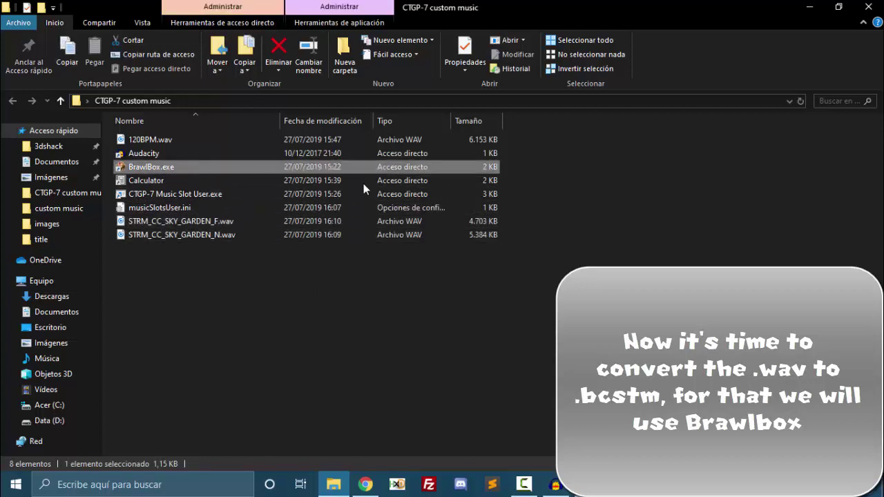
left_click(483, 281)
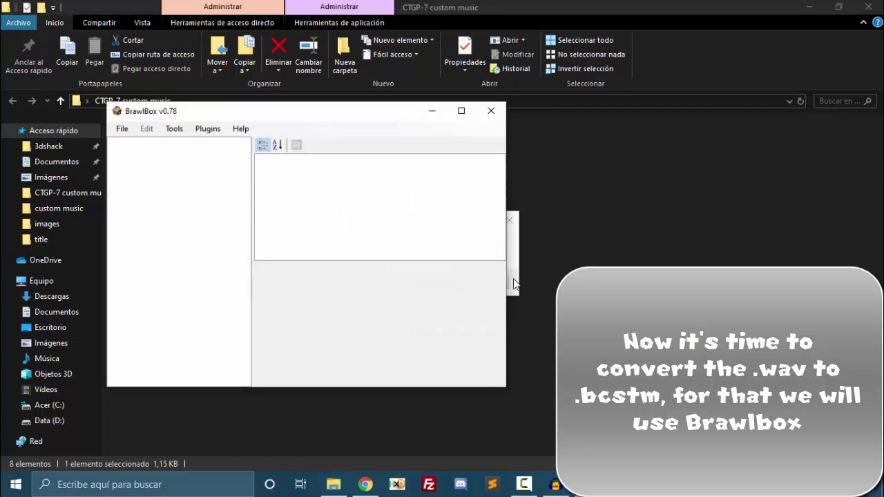
left_click(499, 282)
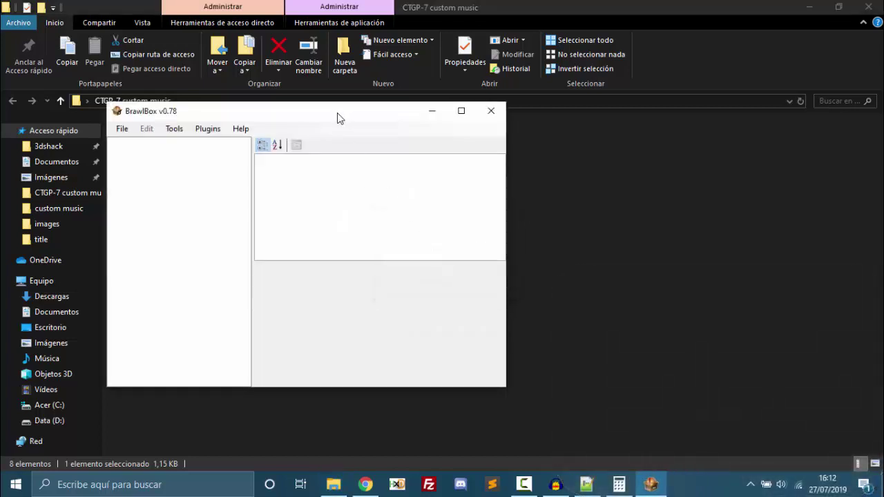
left_click_drag(339, 117, 621, 120)
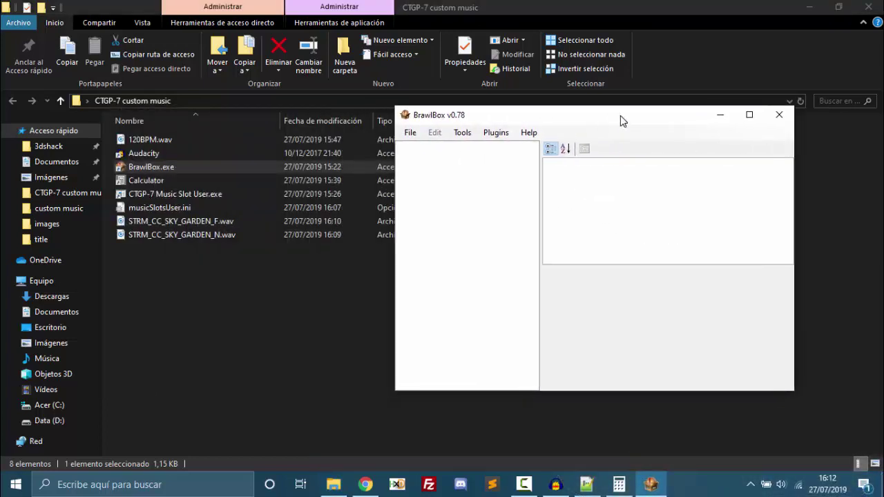
- Start a new BRSTM audio stream with STRM_CC_SKY_GARDEN_N.wav as its source file
left_click(409, 134)
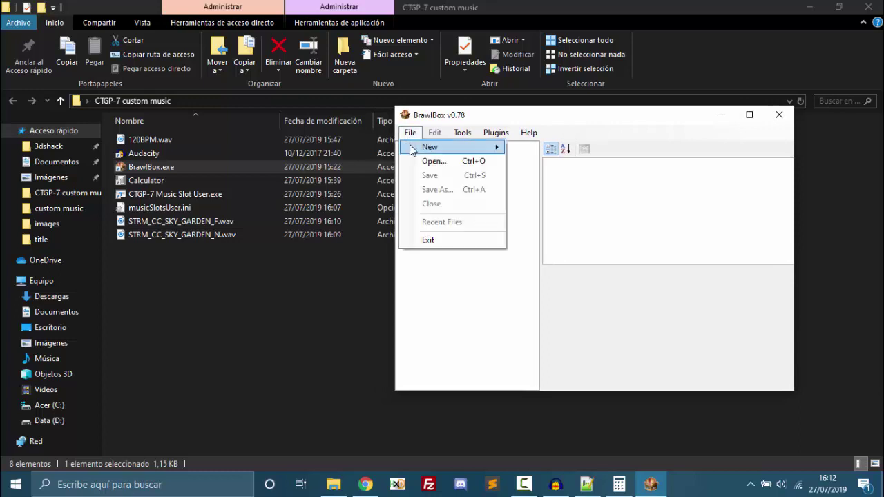
mouse_move(460, 150)
mouse_move(558, 162)
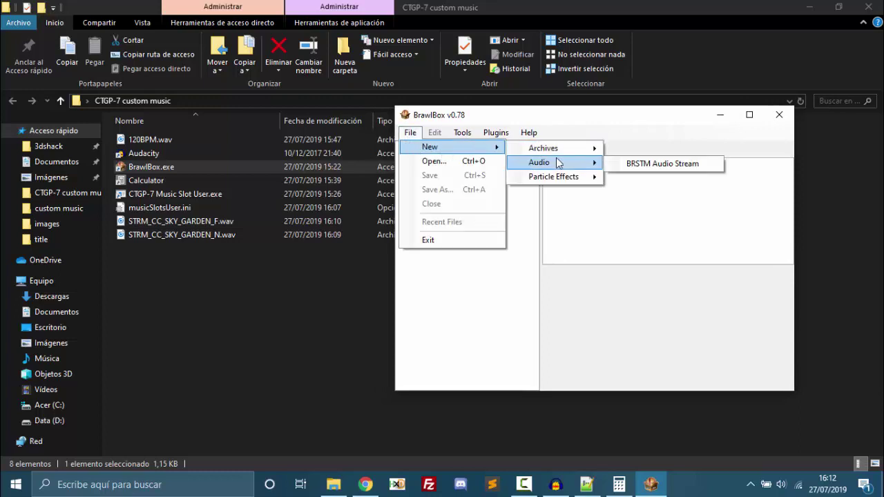
left_click(625, 163)
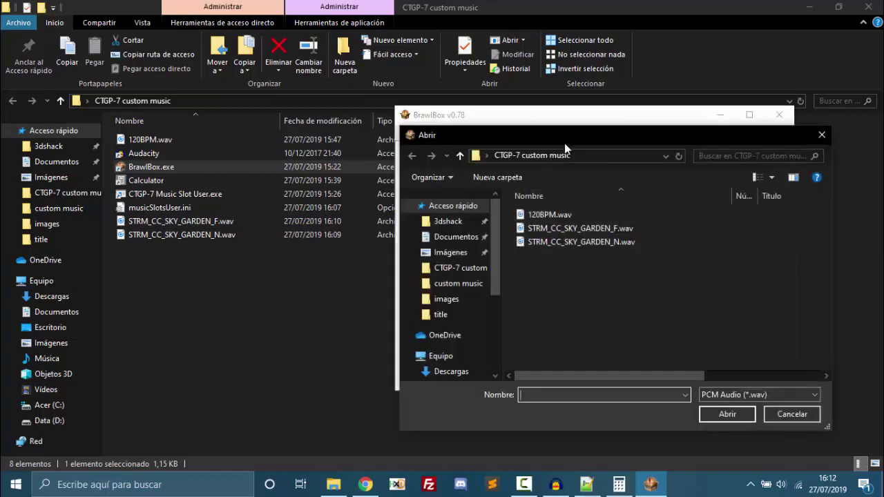
left_click(627, 242)
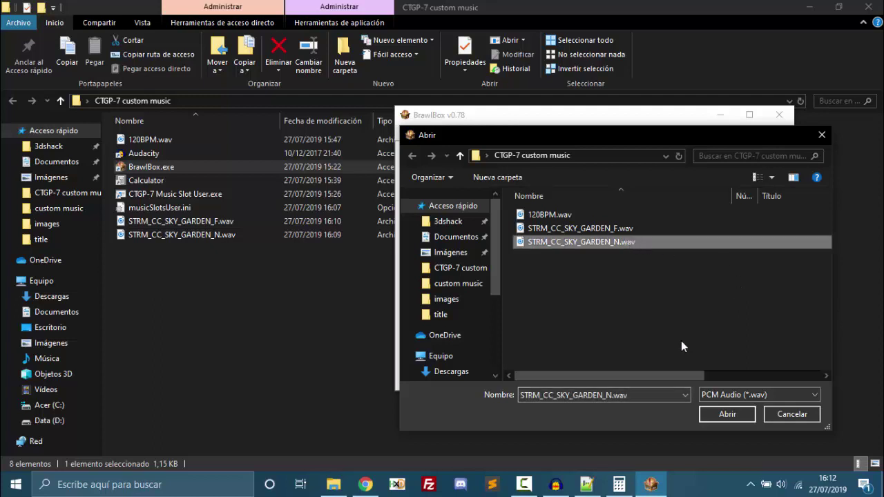
left_click(717, 415)
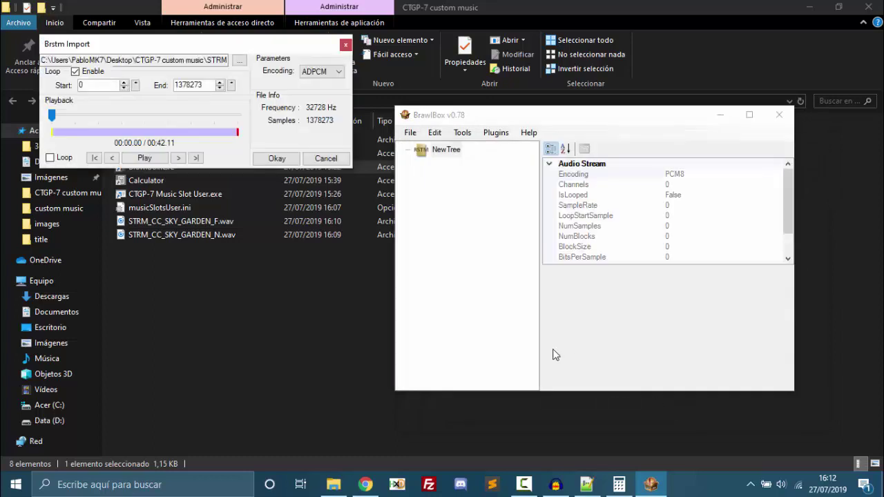
- Place the Brstm Import dialog over the BrawlBox window and load STRM_CC_SKY_GARDEN_N.wav into Audacity
left_click_drag(228, 44, 505, 228)
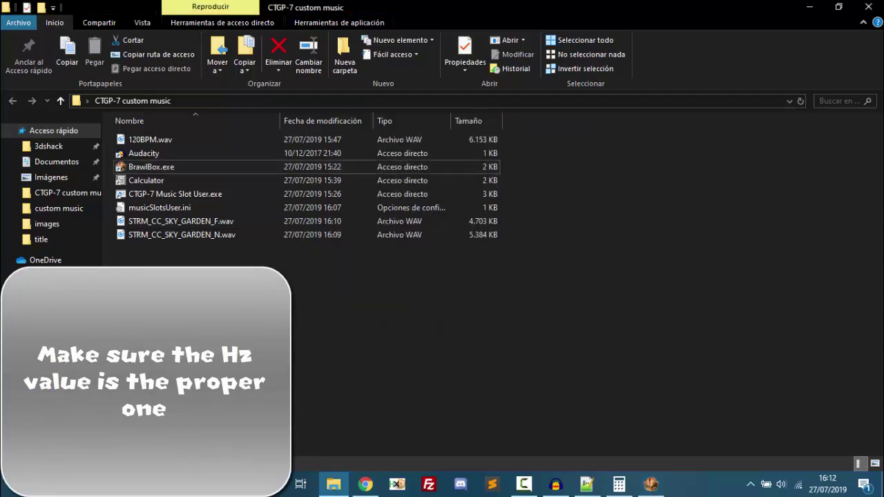
left_click(221, 236)
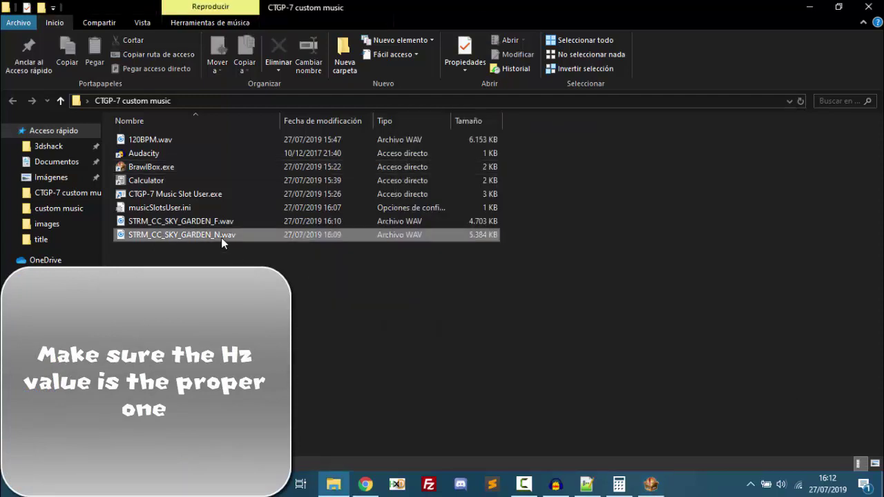
left_click_drag(254, 234, 482, 339)
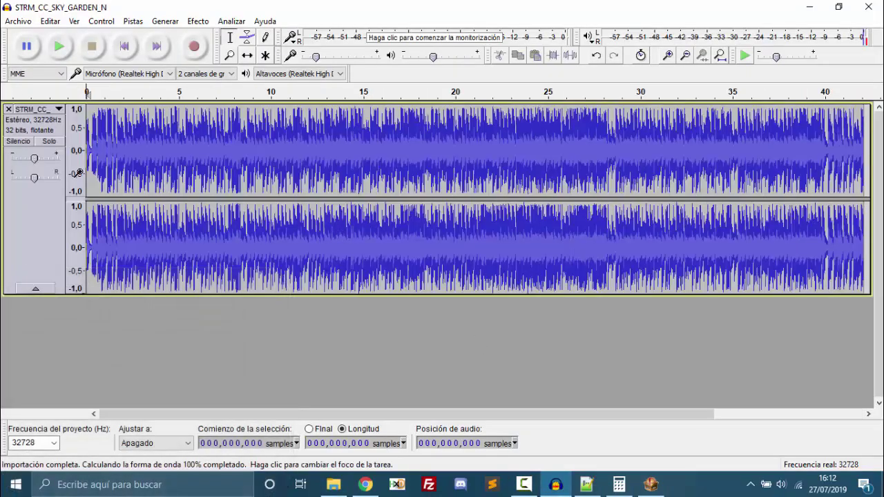
- Play short passages from the beginning and near the end of the song to listen for loop points
left_click(61, 94)
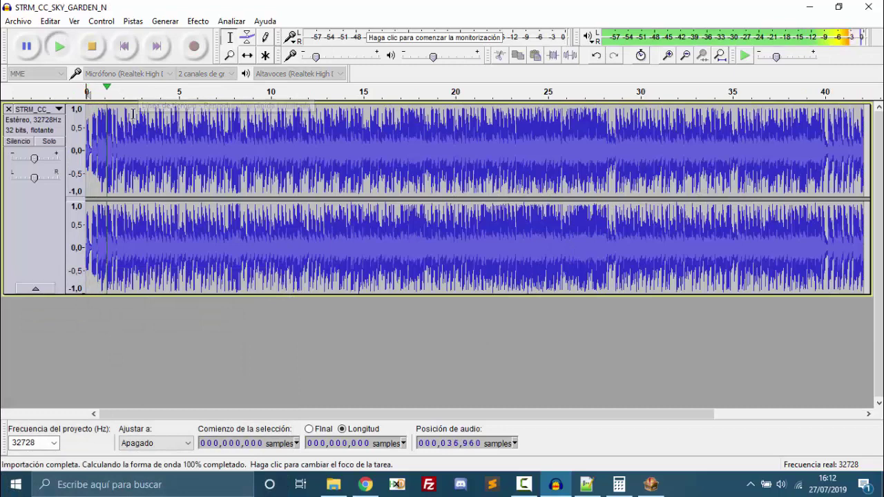
key("space")
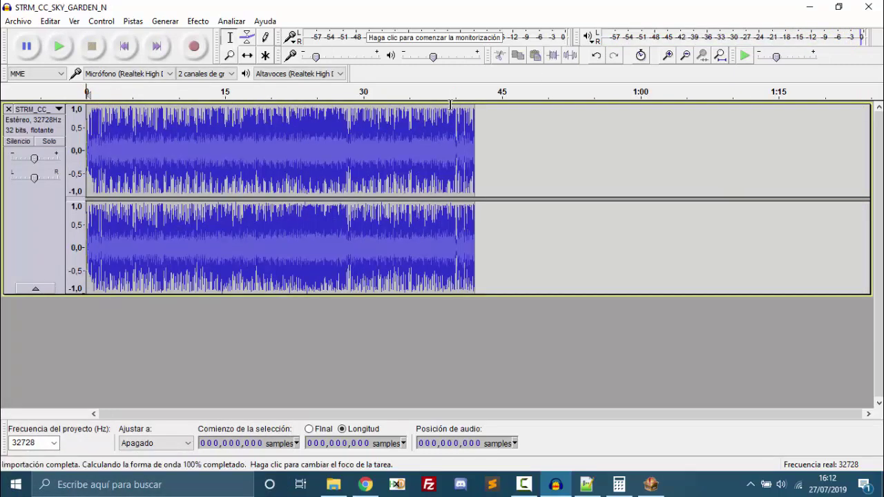
left_click(450, 91)
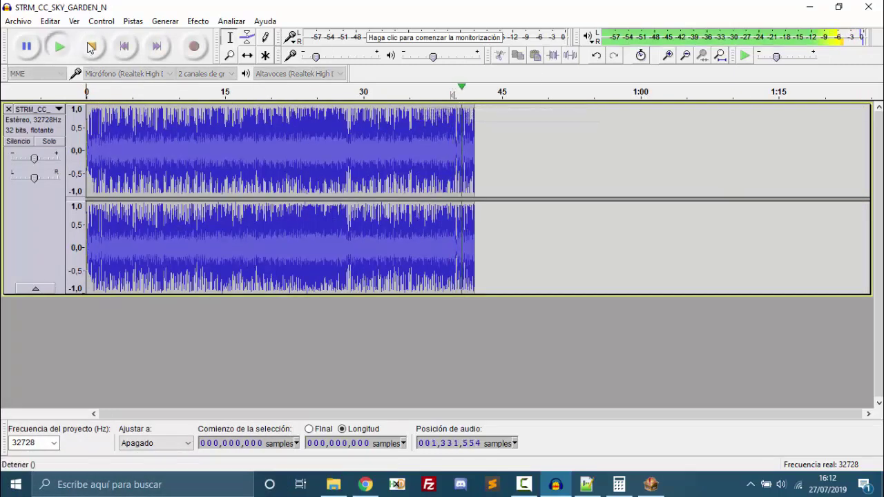
left_click(92, 46)
- Place the cursor just before the song's last beat, at about 41.93 s, and play the ending from there
scroll(497, 142, "up", 4)
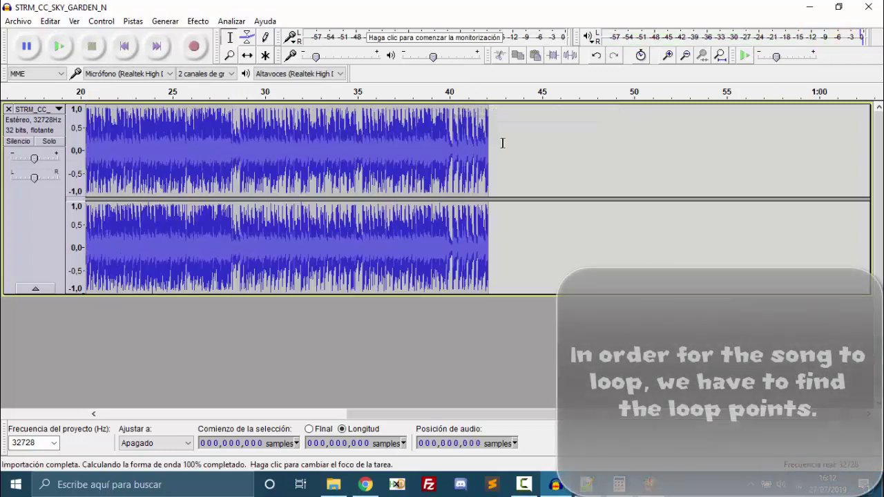
scroll(493, 140, "up", 1)
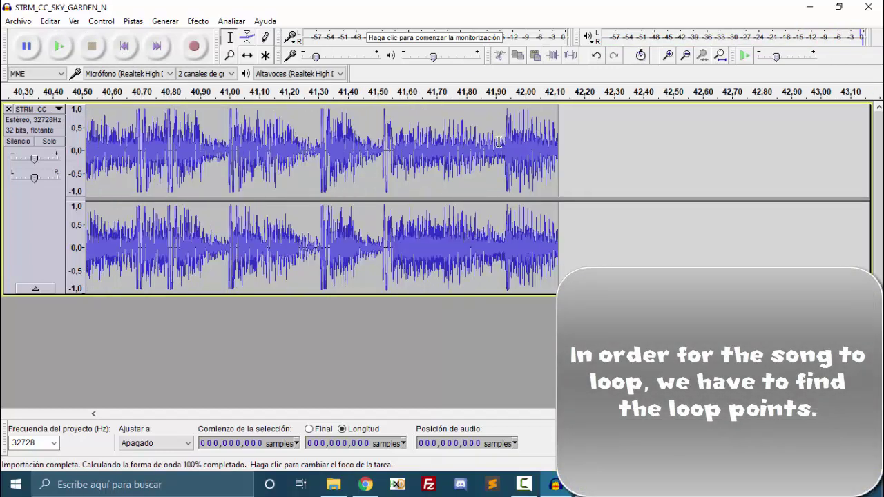
scroll(498, 142, "up", 1)
left_click(508, 142)
left_click(60, 46)
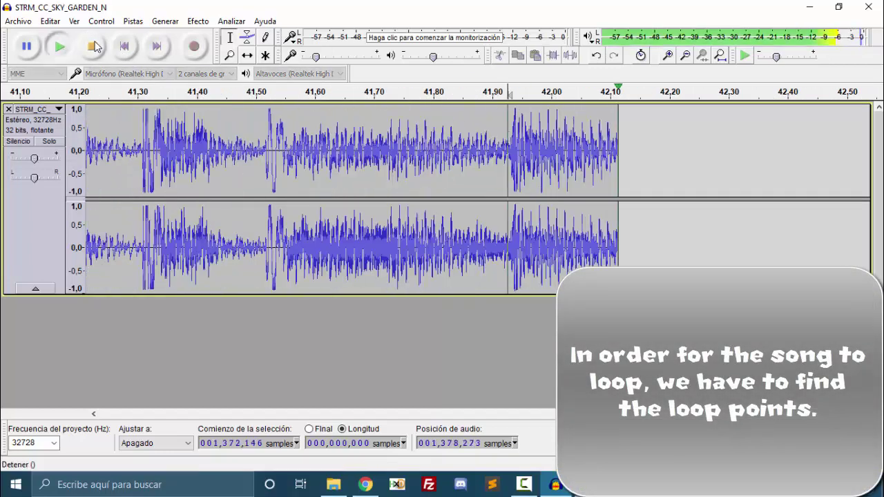
left_click(93, 46)
- Select the audio from the track's start to the last beat's rising edge, ending at sample 1,372,562
scroll(494, 142, "up", 3)
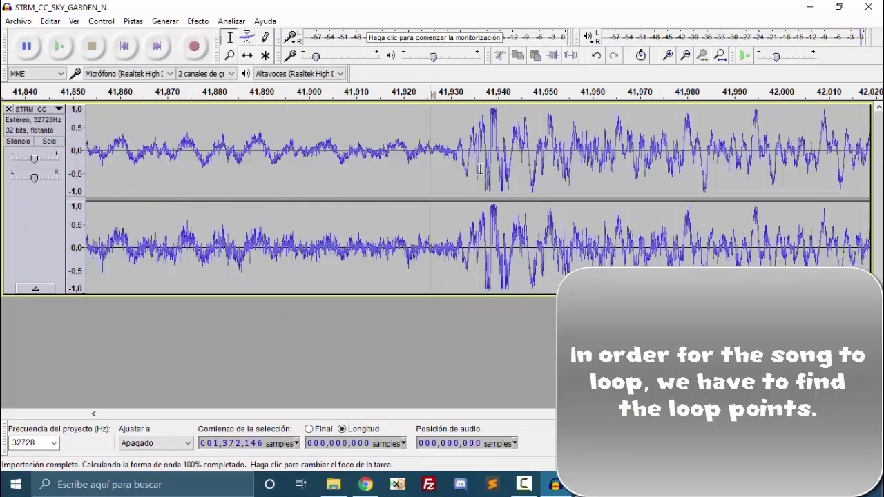
scroll(458, 166, "up", 2)
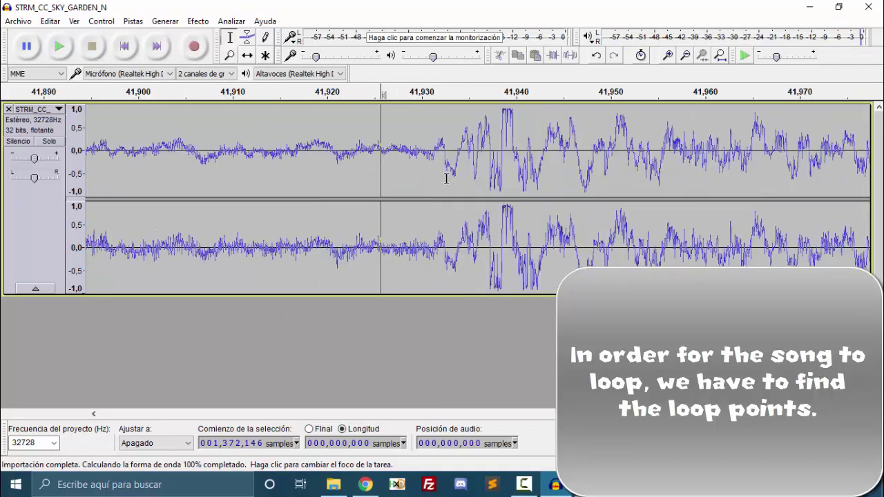
left_click(503, 147)
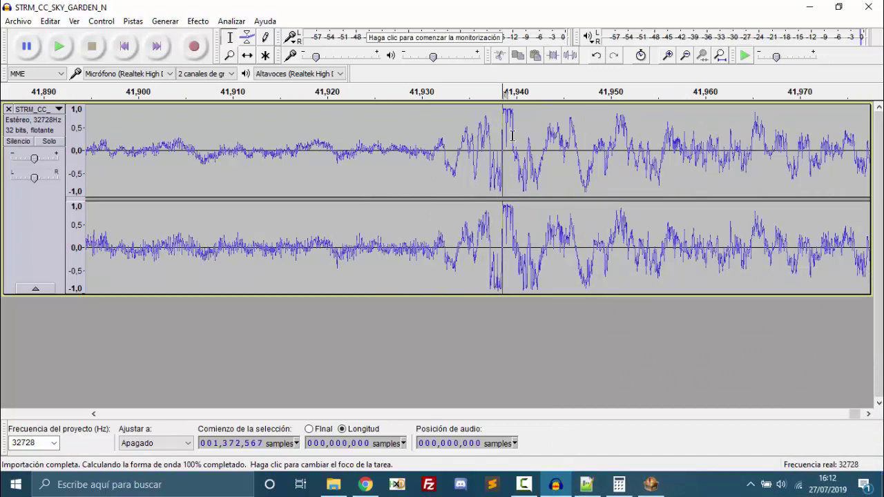
scroll(505, 159, "up", 4)
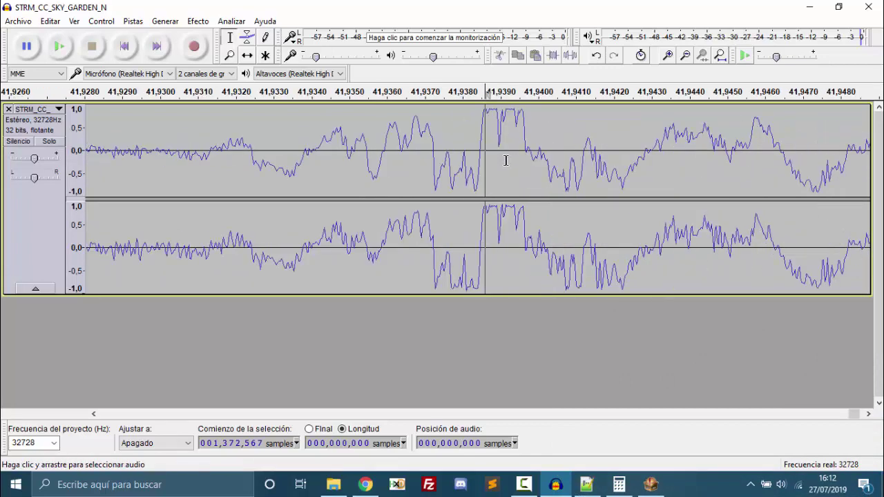
scroll(470, 174, "up", 2)
left_click_drag(423, 154, 2, 245)
scroll(297, 142, "down", 1)
scroll(306, 166, "down", 3)
scroll(166, 187, "down", 1)
scroll(172, 195, "down", 3)
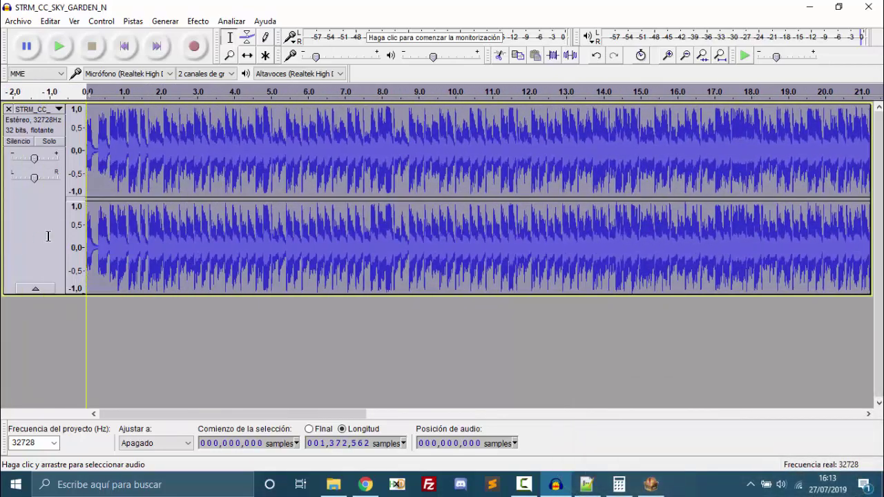
- Audition the song's opening with the selection starting at sample 1,720 and again at sample 53,893
left_click(90, 212)
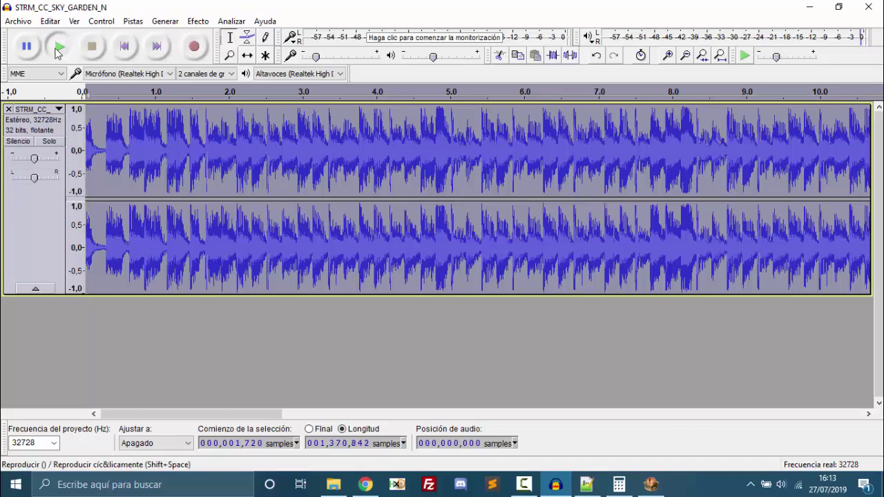
left_click(59, 46)
scroll(123, 136, "up", 1)
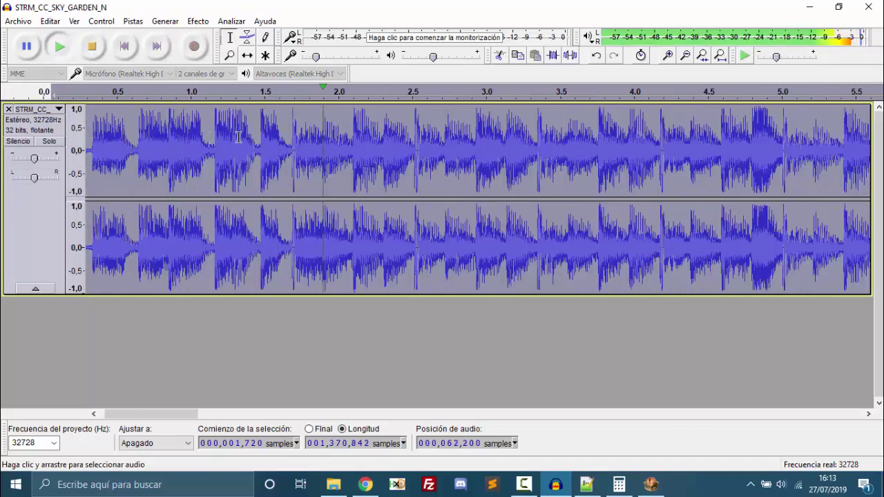
left_click(91, 46)
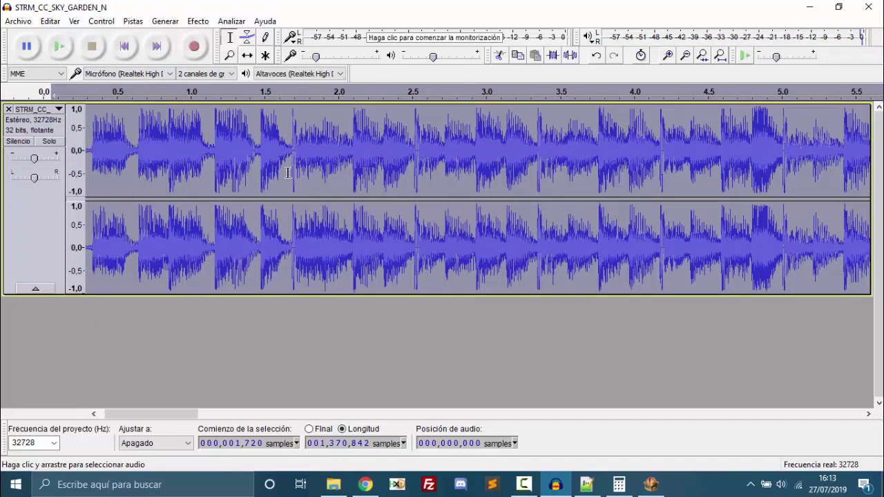
scroll(131, 166, "down", 1)
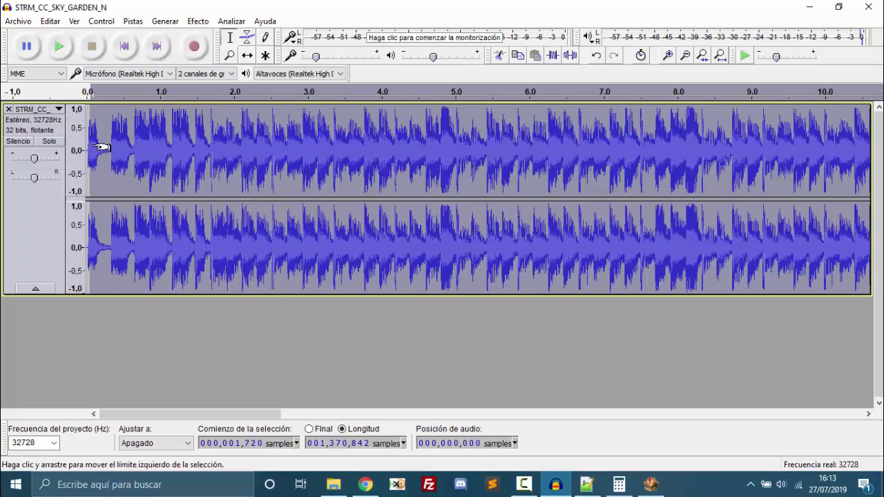
left_click_drag(97, 147, 209, 150)
scroll(208, 149, "up", 1)
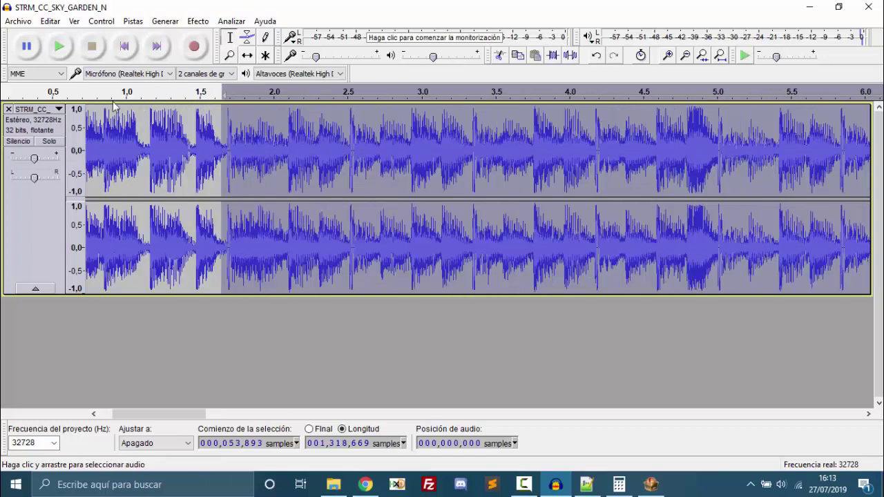
left_click(67, 53)
key("space")
- Move the selection's start to the zero crossing of the matching beat near 2.1 s, at sample 68,975
left_click_drag(224, 135, 297, 149)
scroll(297, 164, "up", 3)
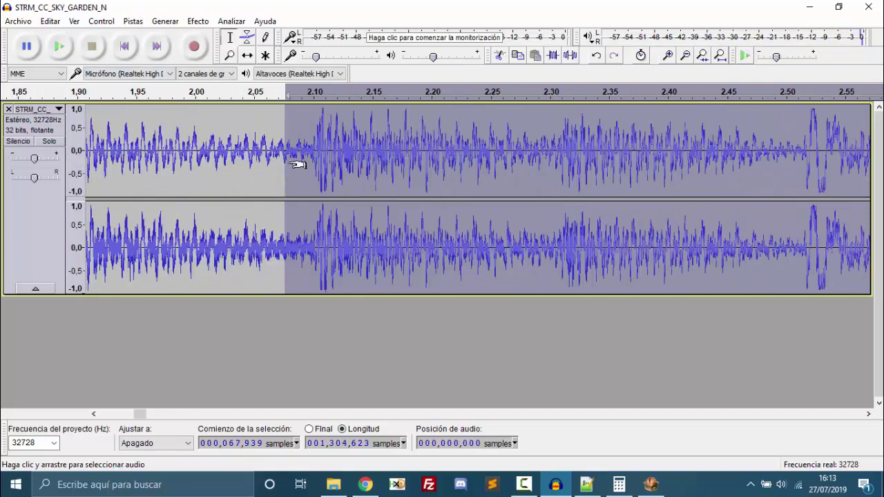
scroll(297, 165, "up", 3)
scroll(284, 174, "right", 1)
scroll(110, 141, "down", 1)
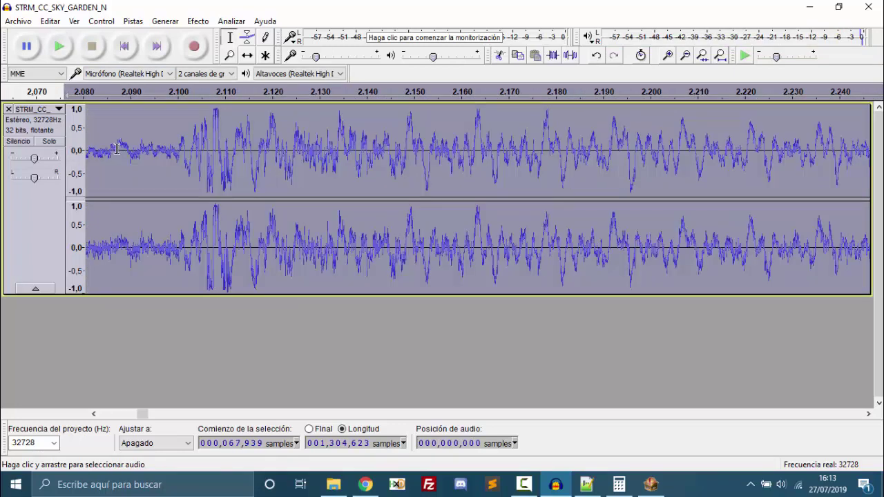
scroll(338, 172, "down", 1)
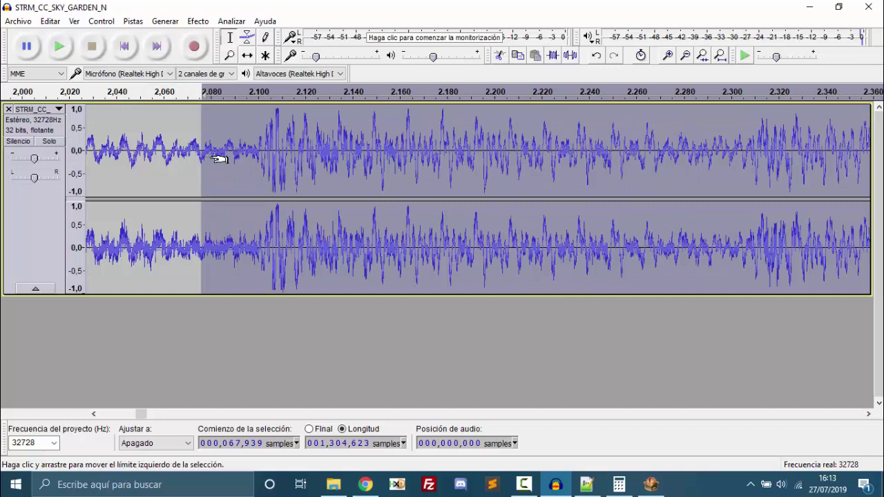
left_click_drag(215, 159, 286, 172)
scroll(286, 169, "up", 2)
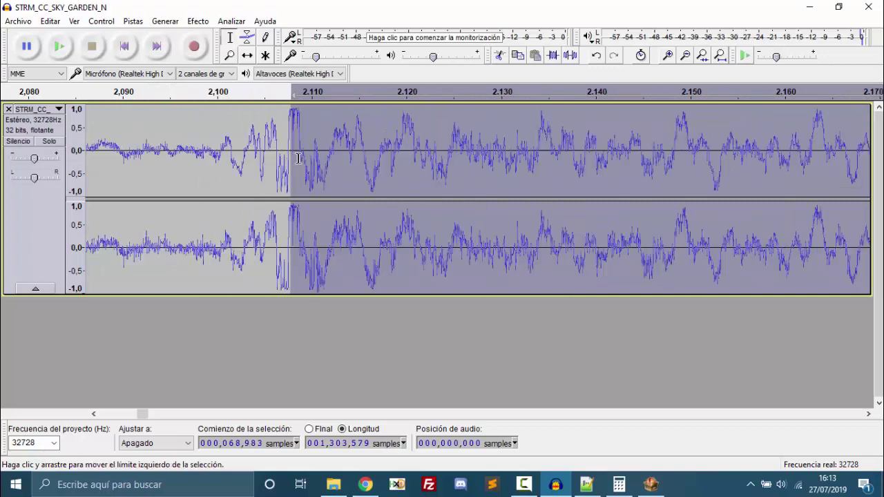
scroll(298, 158, "up", 4)
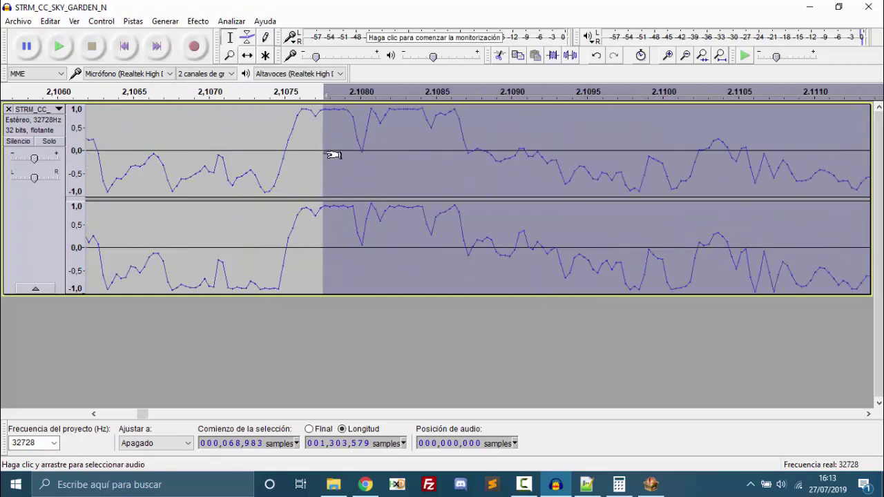
left_click_drag(332, 152, 296, 149)
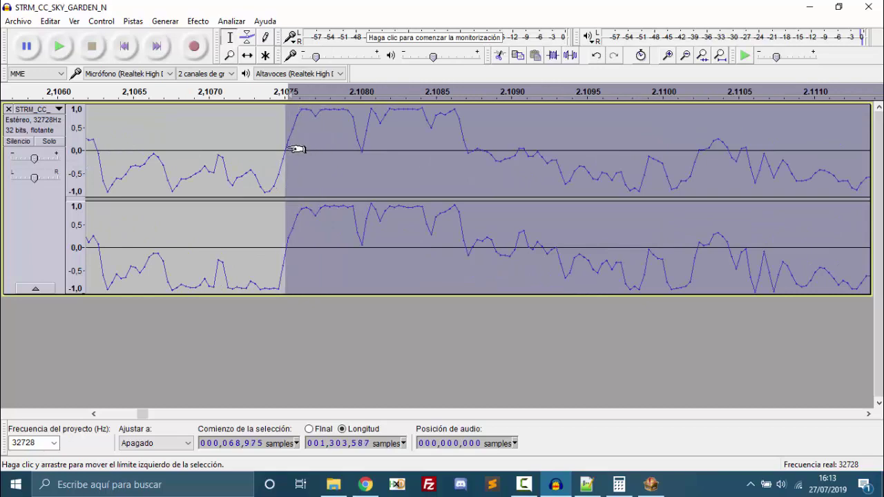
- Examine the waveform closely at the selection's end and start to compare the two loop points
scroll(272, 186, "down", 10)
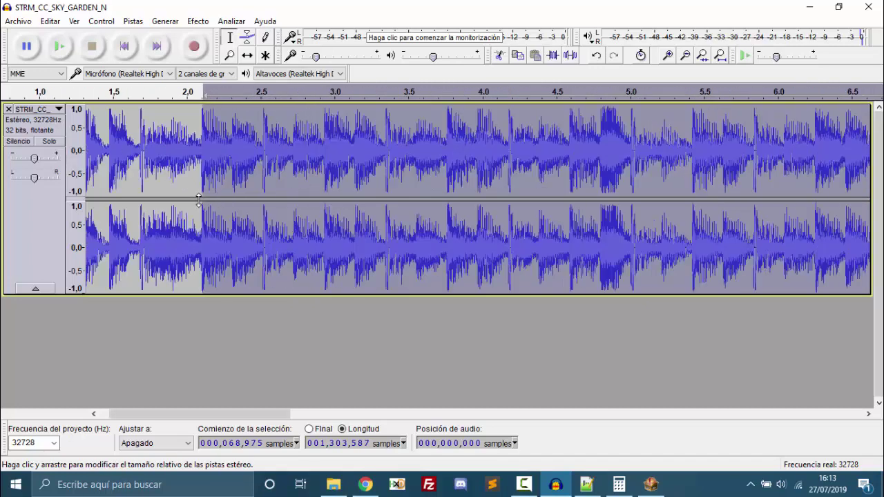
scroll(199, 200, "down", 5)
scroll(299, 150, "up", 4)
scroll(745, 212, "up", 4)
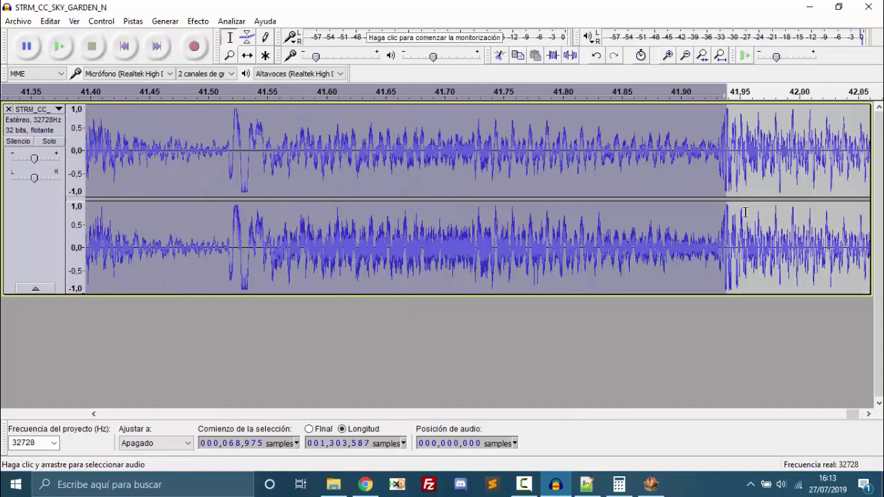
scroll(745, 212, "up", 5)
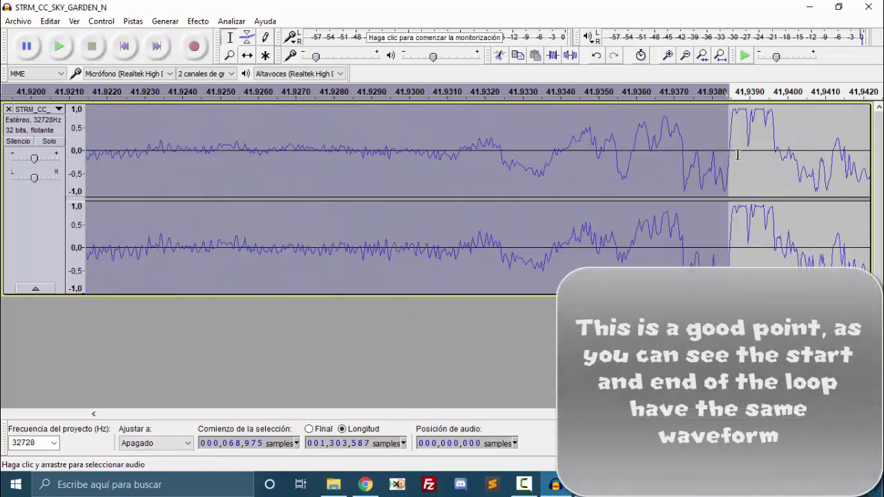
scroll(736, 166, "down", 11)
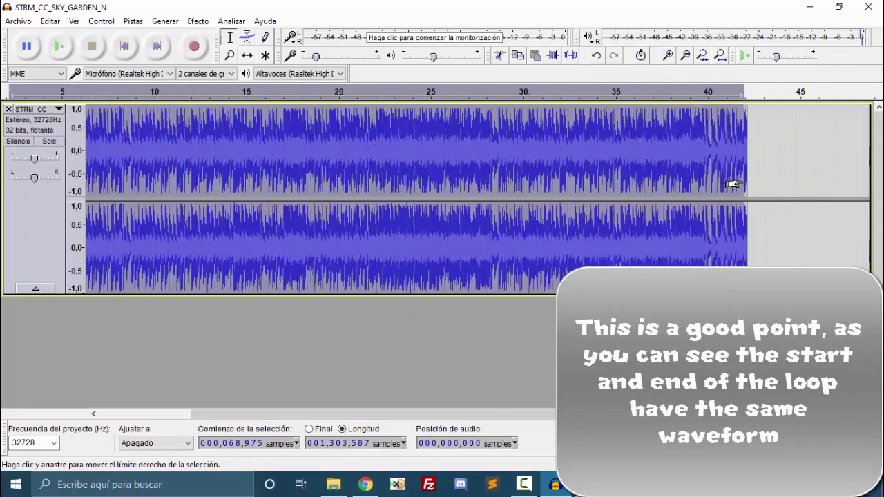
scroll(734, 185, "down", 2)
scroll(123, 165, "up", 1)
scroll(123, 165, "down", 1)
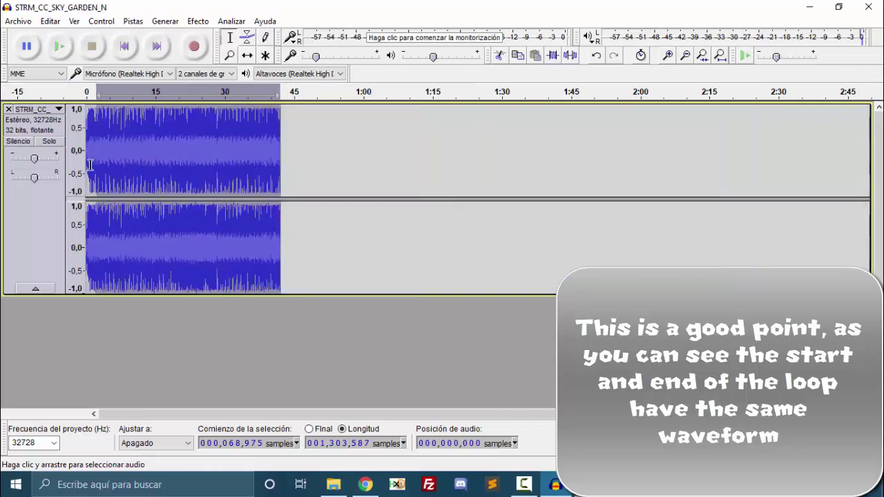
scroll(243, 181, "up", 7)
scroll(218, 166, "up", 5)
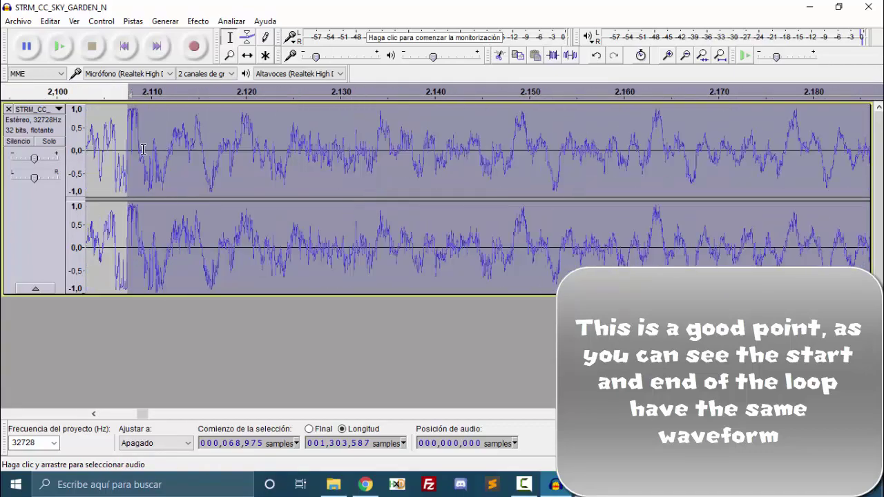
scroll(100, 156, "up", 3)
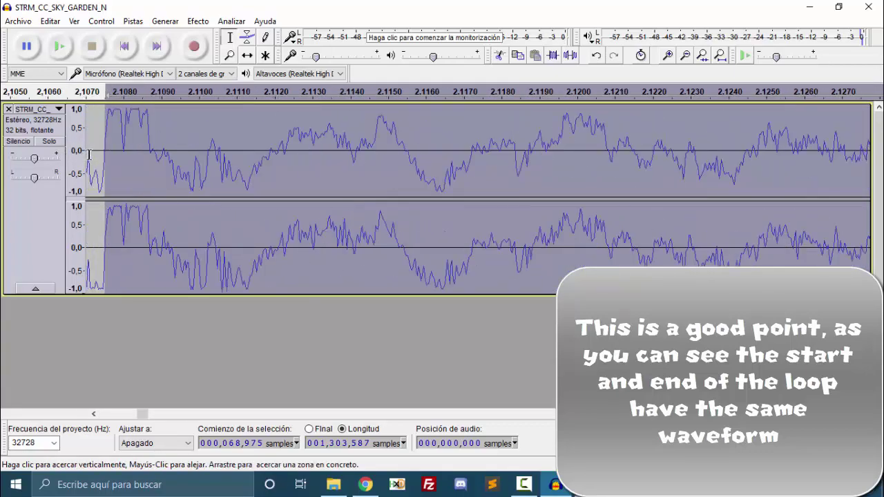
- Display the selection's end sample, and in BrawlBox's Brstm Import set loop start 68975 and end 1372562 and preview with Loop enabled
left_click(309, 430)
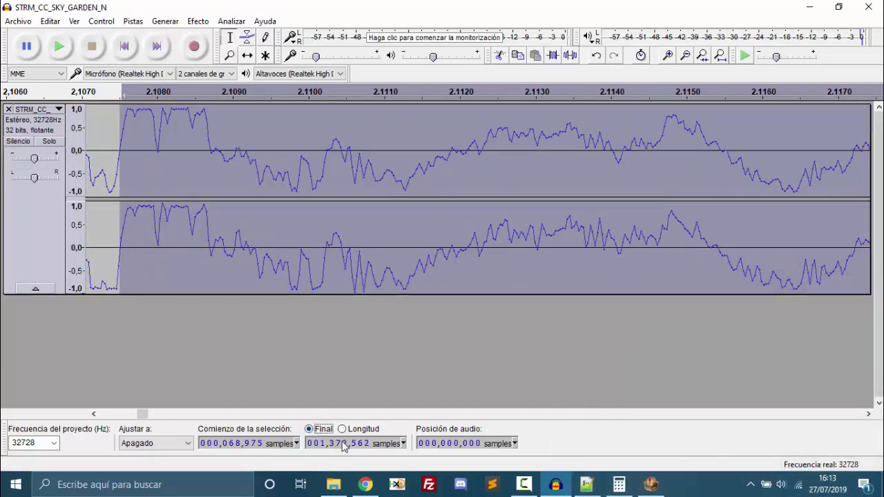
left_click(651, 484)
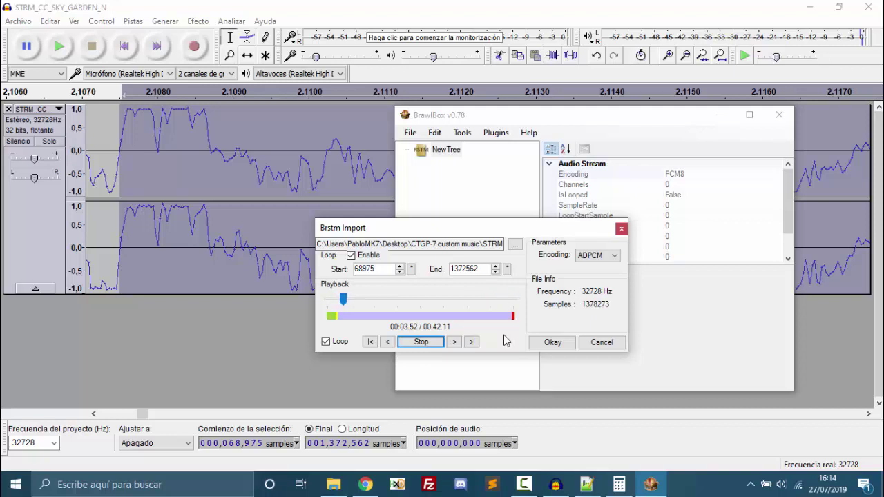
left_click(428, 344)
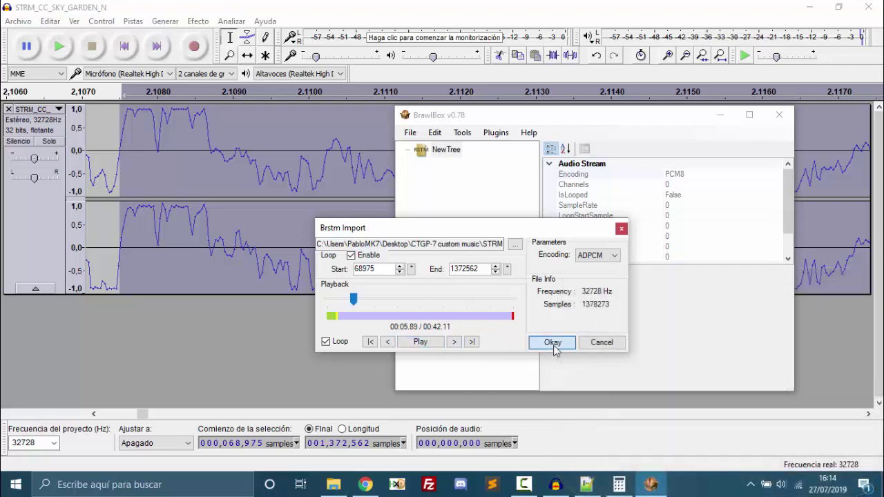
- Encode the normal song with the chosen loop and save it as STRM_CC_SKY_GARDEN_N.bcstm in NW4C Audio Stream format
left_click(552, 343)
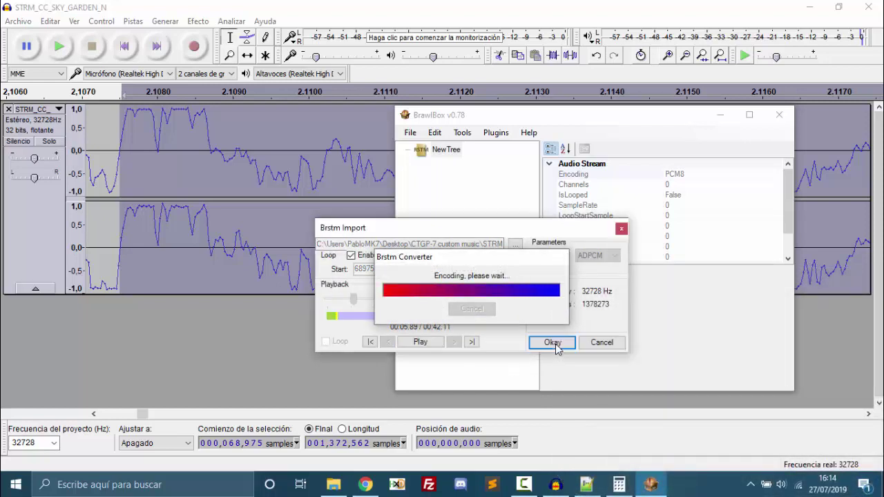
left_click(411, 133)
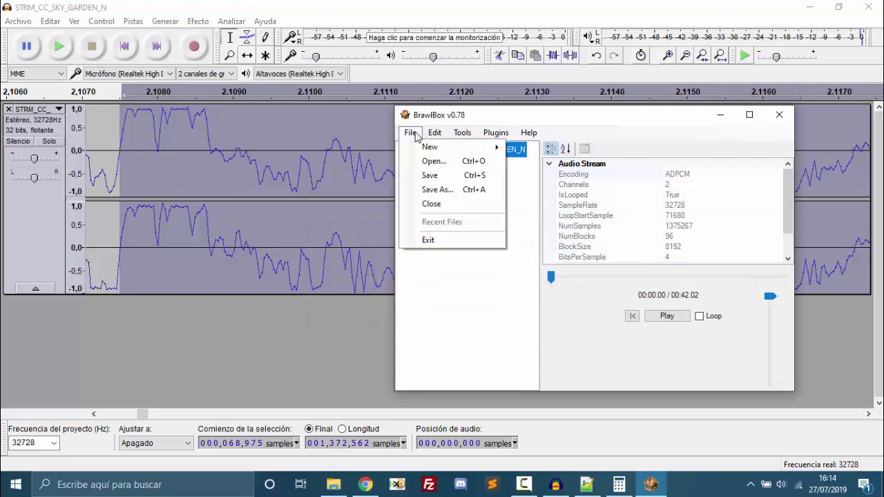
left_click(443, 193)
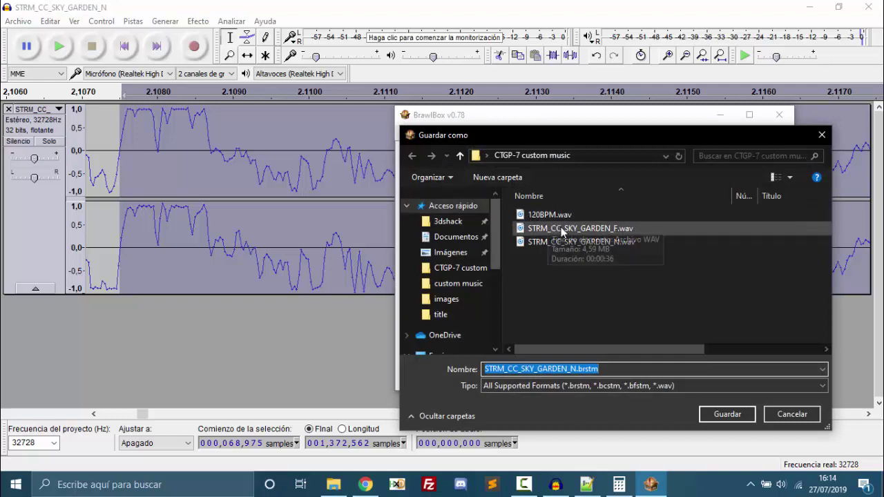
left_click(608, 385)
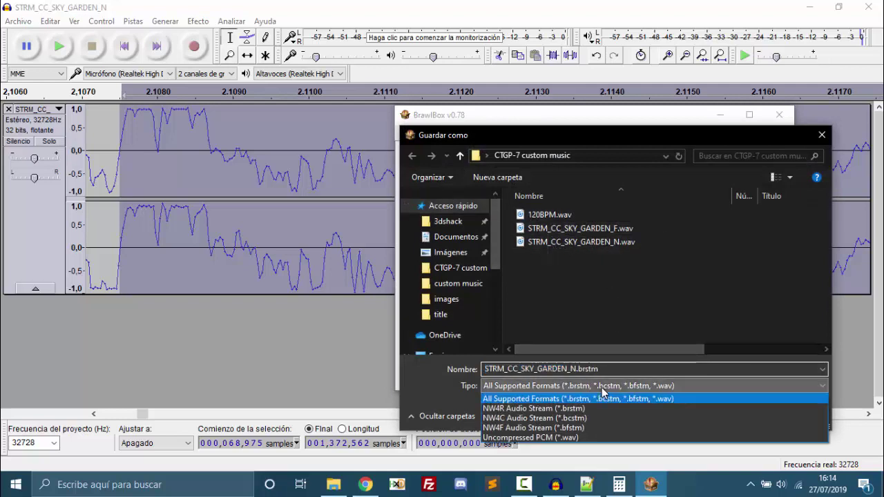
left_click(570, 419)
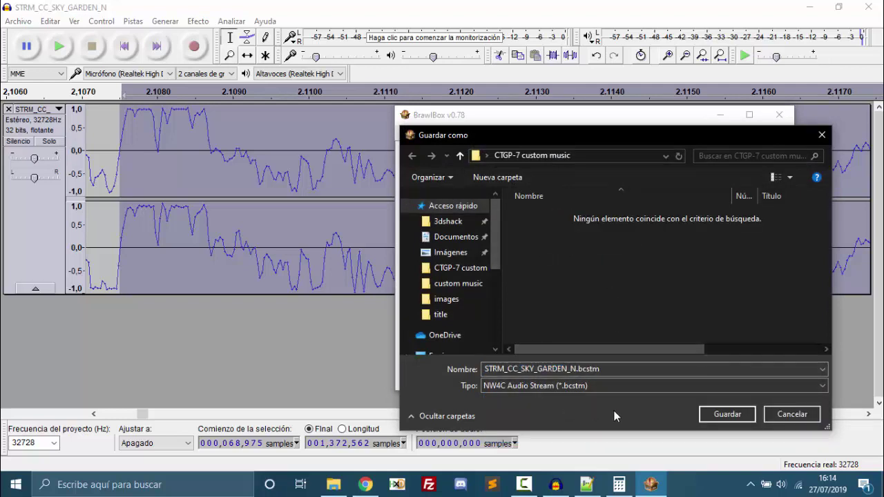
left_click(620, 370)
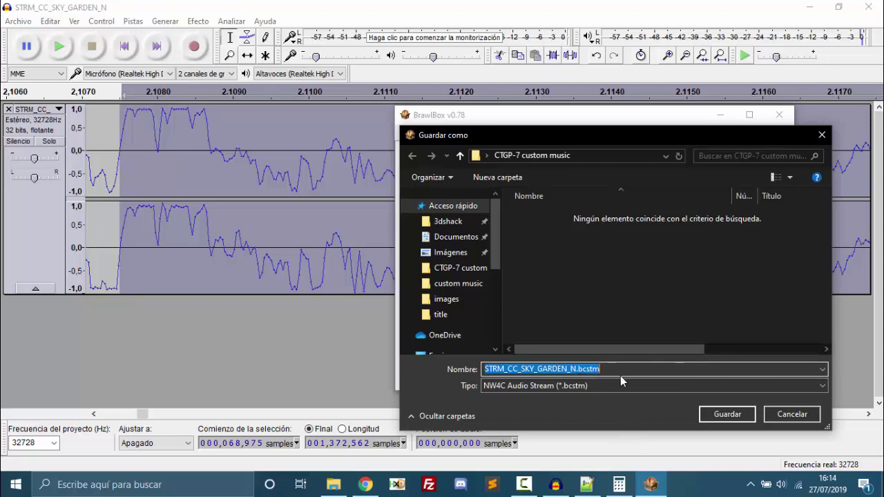
left_click(621, 370)
left_click(722, 414)
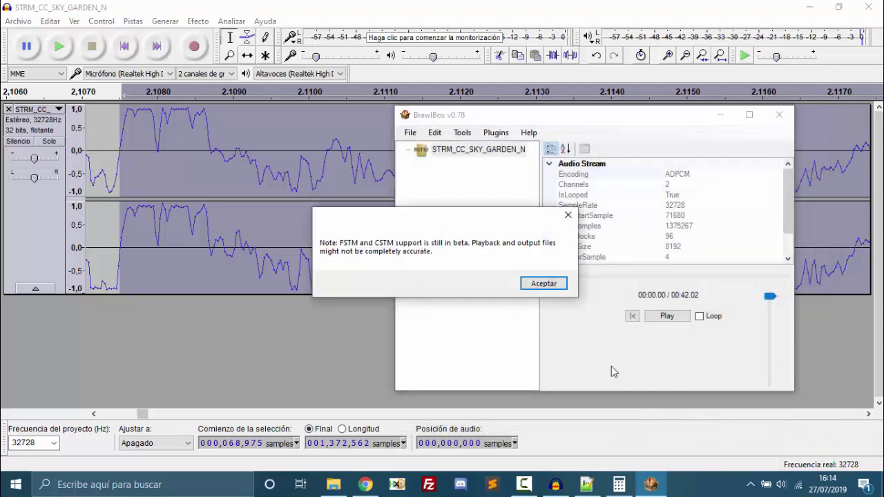
left_click(547, 287)
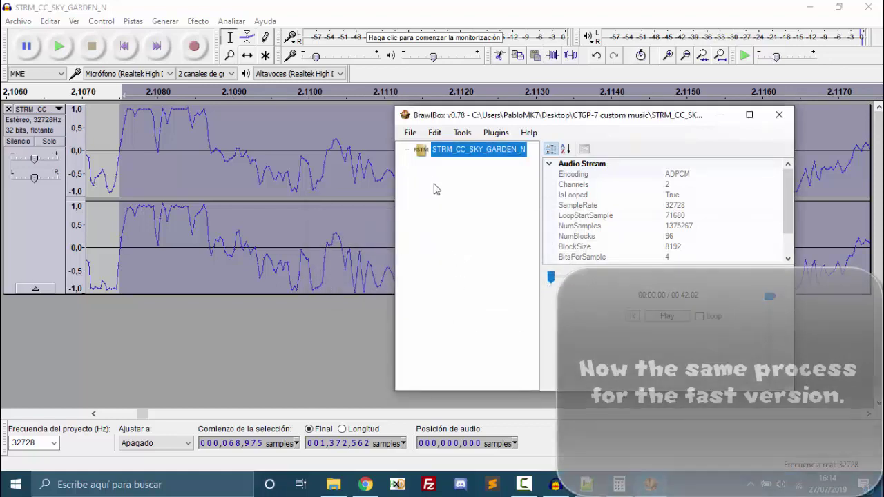
- Remove the normal song's track in Audacity and load the fast version, STRM_CC_SKY_GARDEN_F.wav
key("alt+f")
key("Escape")
left_click(8, 109)
left_click(557, 485)
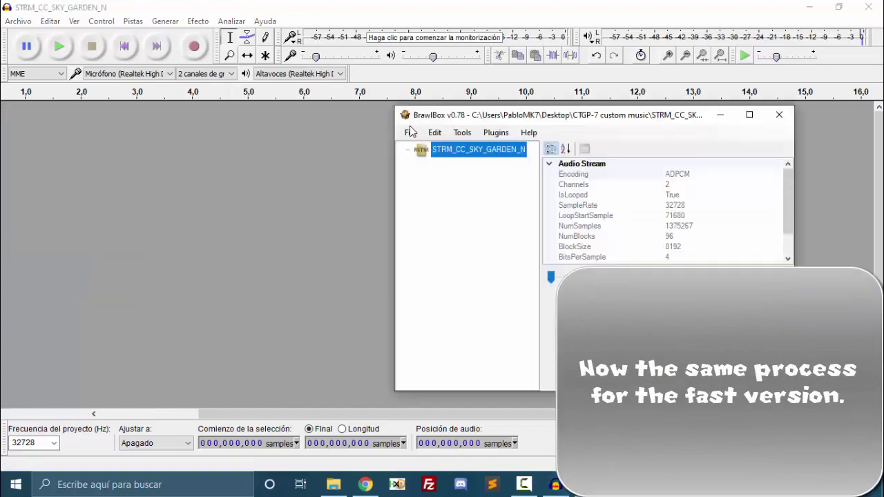
left_click(410, 132)
left_click(662, 164)
key("Return")
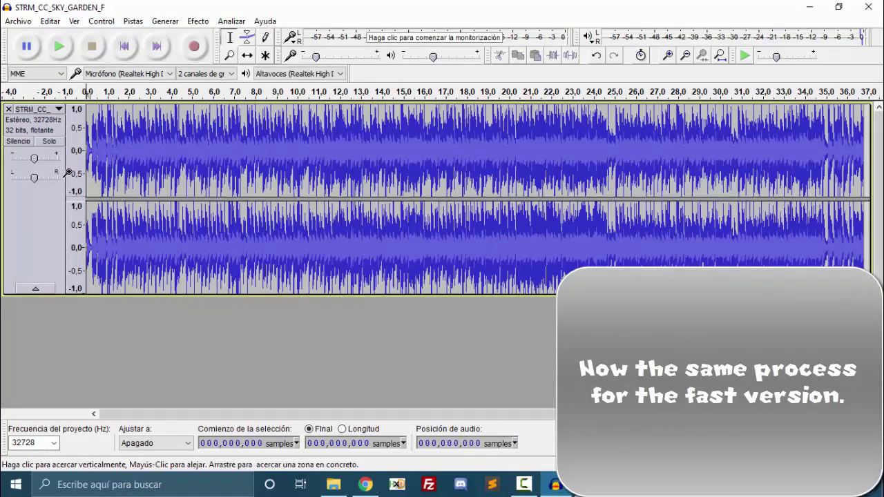
- Select the fast song's loop region from sample 60,258 near 1.84 s to sample 1,198,932 near the song's end
scroll(714, 247, "up", 10)
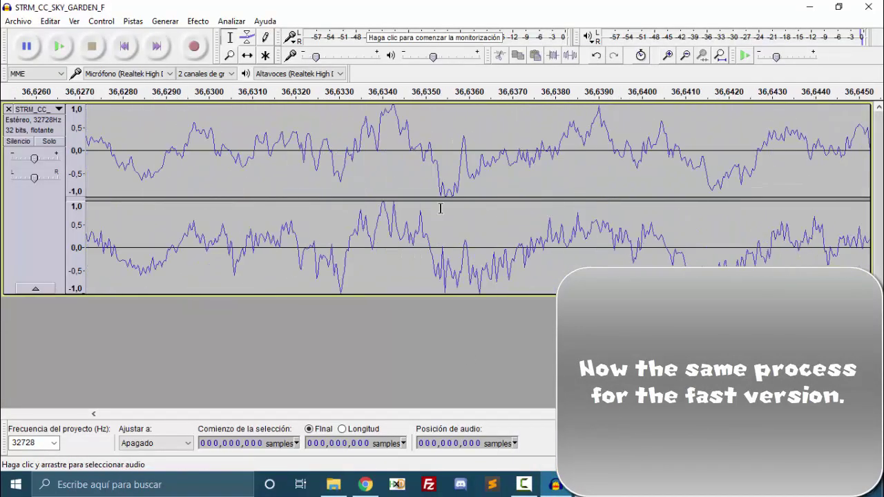
scroll(256, 238, "down", 10)
left_click_drag(302, 241, 2, 214)
key("space")
left_click(99, 49)
scroll(241, 146, "up", 7)
left_click_drag(95, 127, 367, 154)
scroll(292, 153, "up", 1)
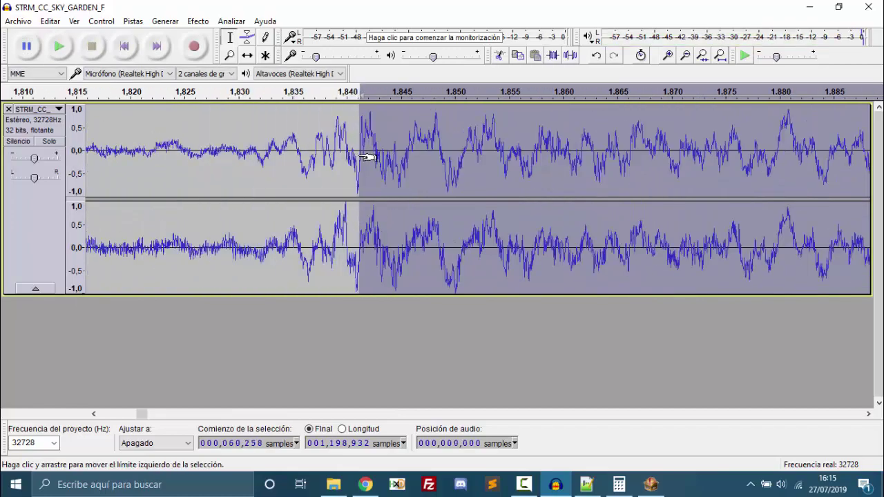
- Examine the fast song's waveform closely around the selection's start and end to compare the loop points
scroll(367, 154, "up", 4)
left_click(383, 156)
key("ctrl+e")
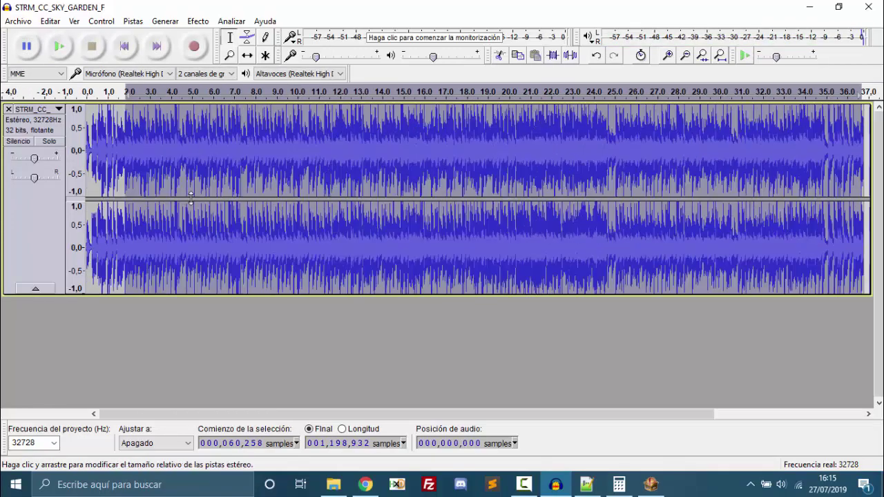
scroll(740, 173, "up", 8)
scroll(681, 203, "down", 9)
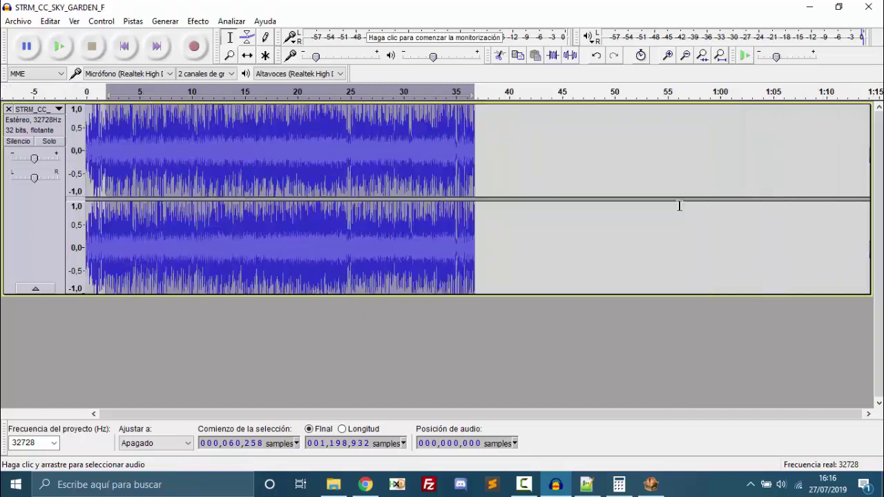
scroll(576, 194, "up", 10)
scroll(576, 193, "down", 7)
- In BrawlBox's Brstm Import, set the fast song's loop start to 60258 and end to 1198932, and preview the loop transition
key("alt+Tab")
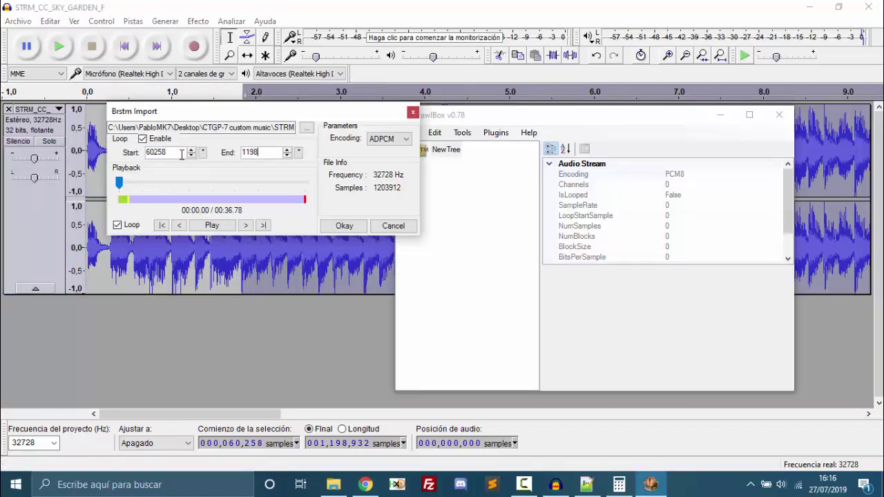
left_click(254, 182)
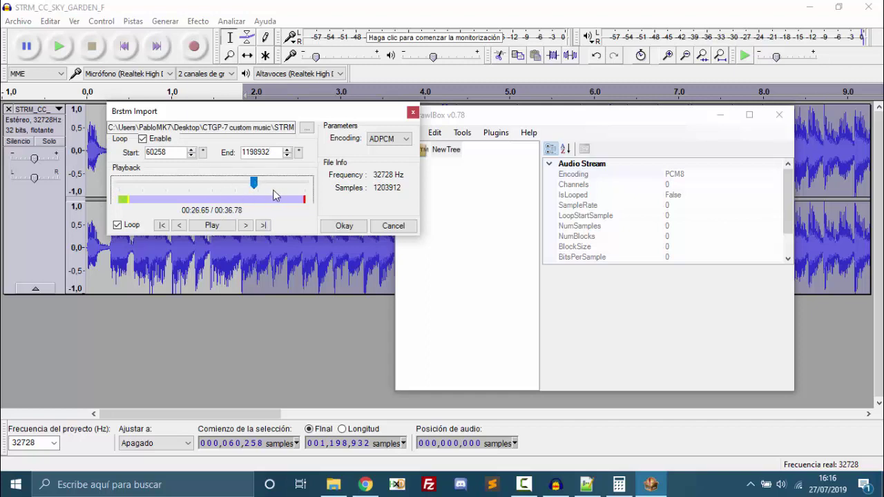
left_click(273, 195)
left_click(210, 226)
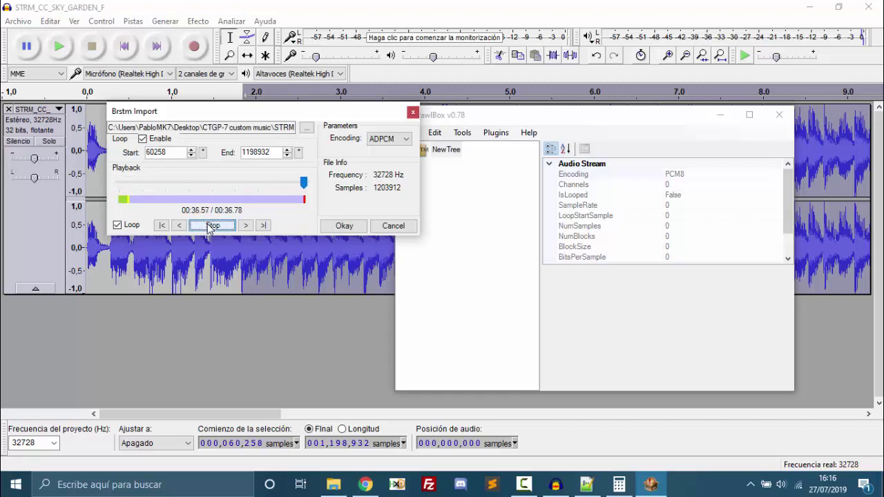
left_click(216, 228)
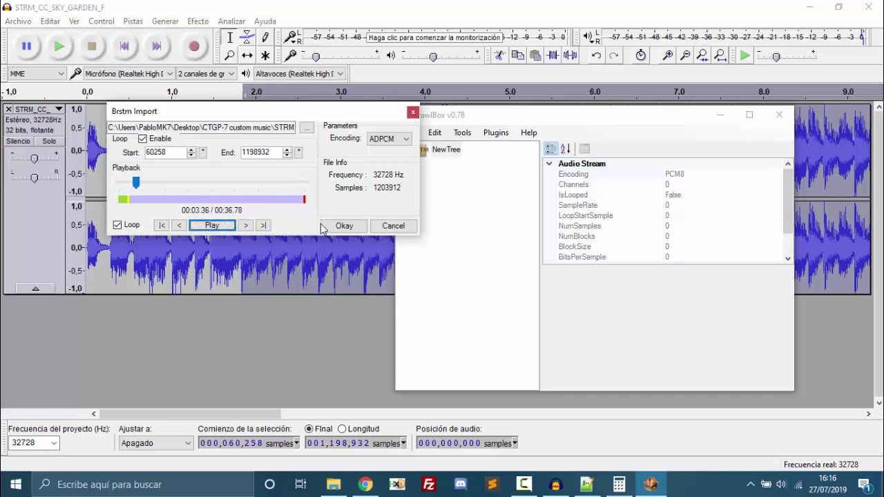
- Encode the fast song, save it as STRM_CC_SKY_GARDEN_F.bcstm in NW4C Audio Stream format, and close BrawlBox
left_click(334, 228)
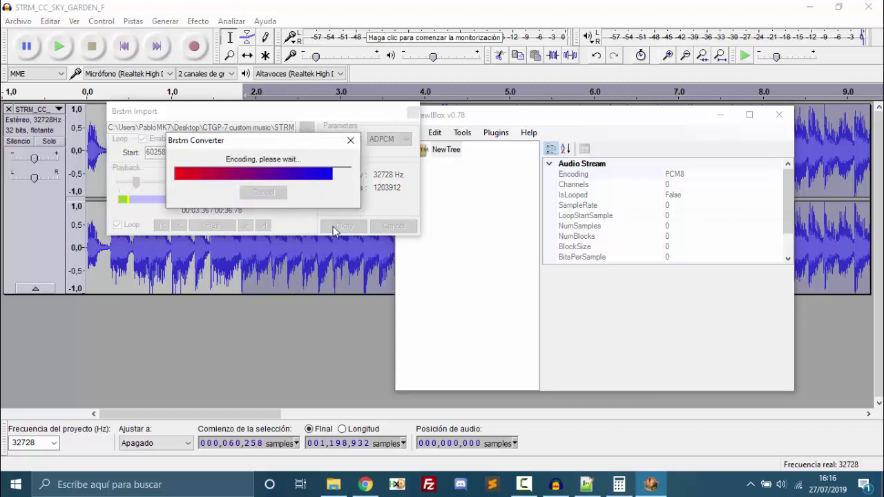
left_click(410, 132)
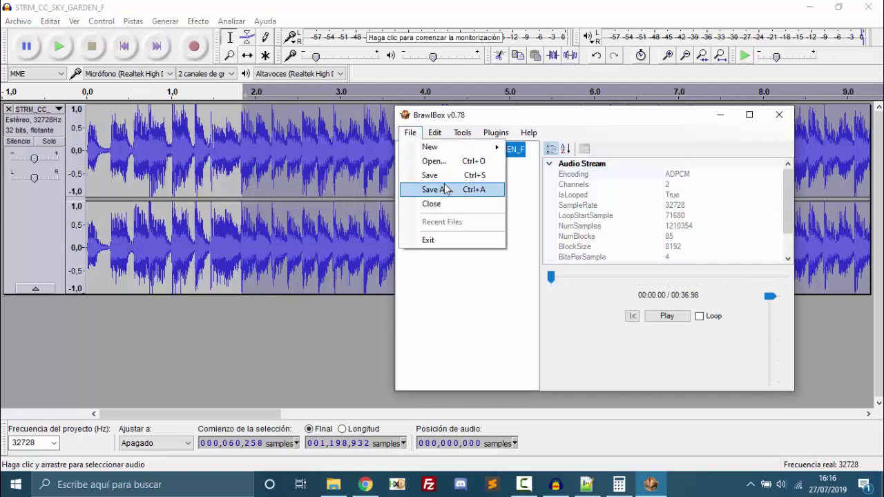
left_click(447, 188)
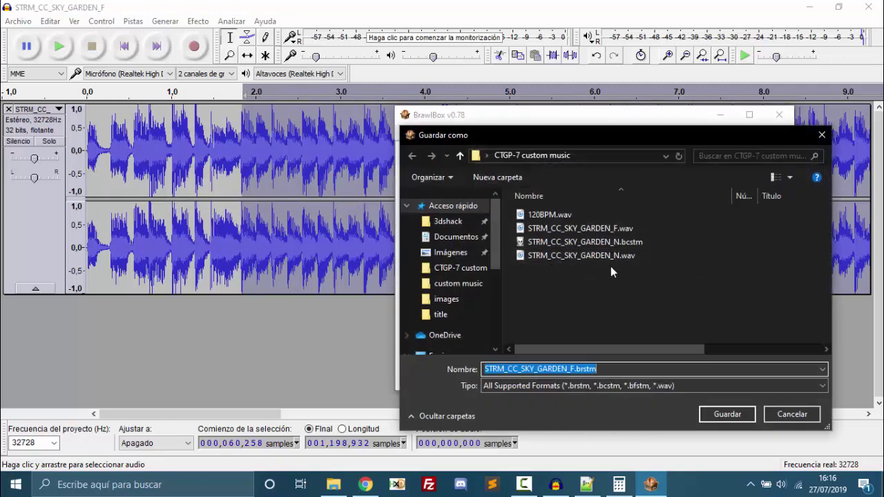
left_click(630, 384)
left_click(592, 416)
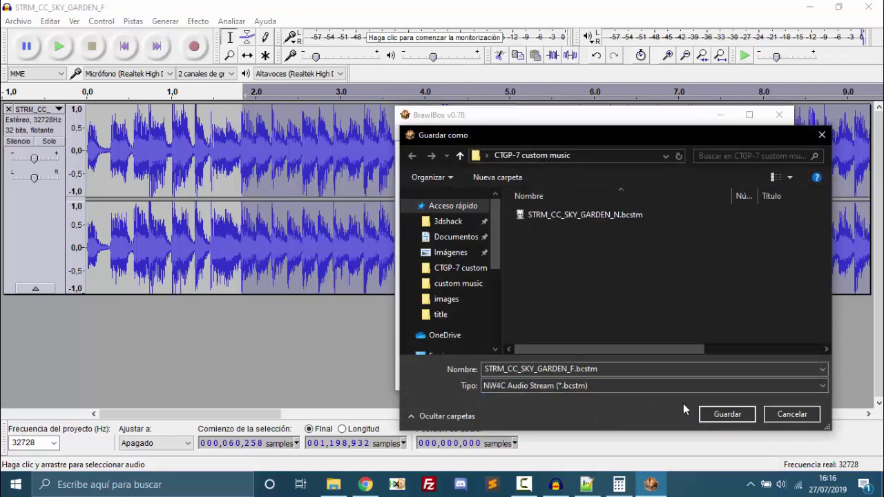
left_click(719, 415)
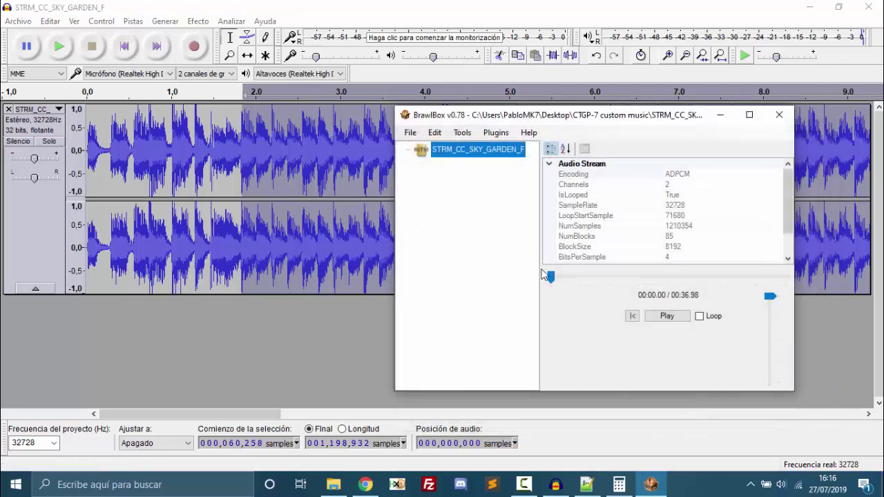
left_click(780, 116)
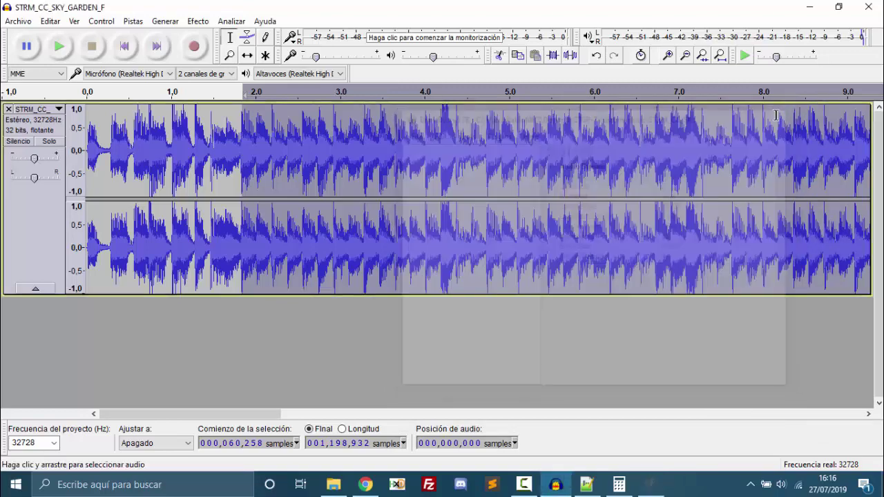
- Create a folder named "out" inside the CTGP-7 custom music folder in File Explorer
left_click(336, 486)
left_click(287, 337)
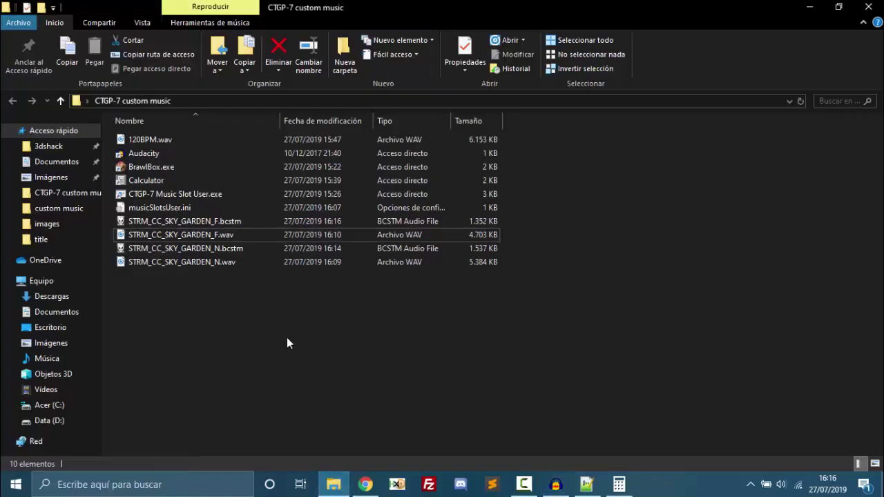
right_click(232, 313)
mouse_move(262, 285)
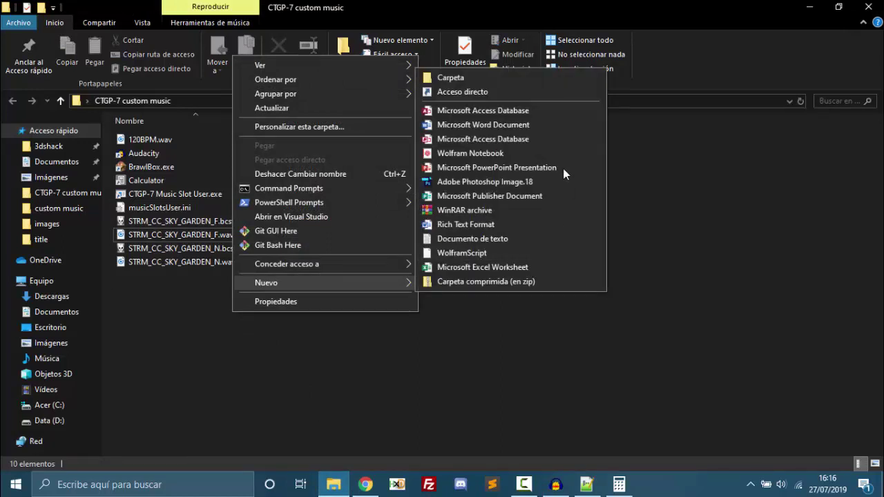
left_click(535, 80)
type("out")
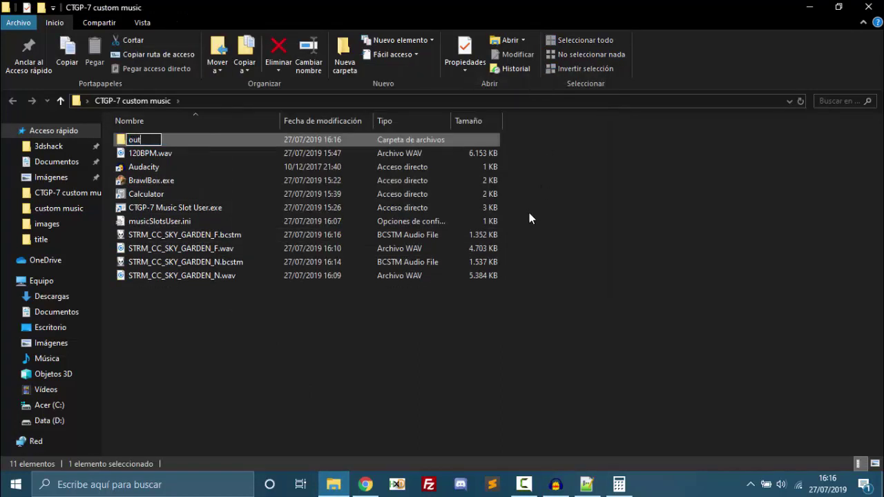
key("Return")
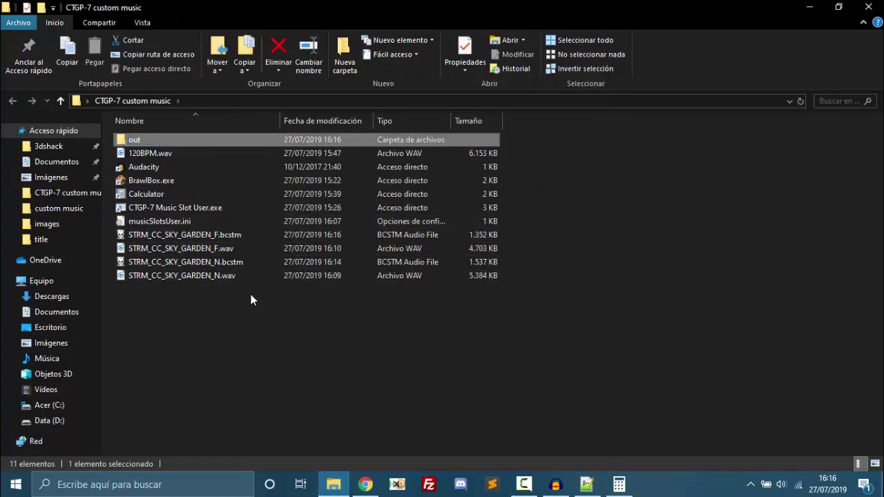
- Move musicSlotsUser.ini and both STRM_CC_SKY_GARDEN .bcstm files into the out folder and open that folder
left_click(223, 275)
left_click(221, 262)
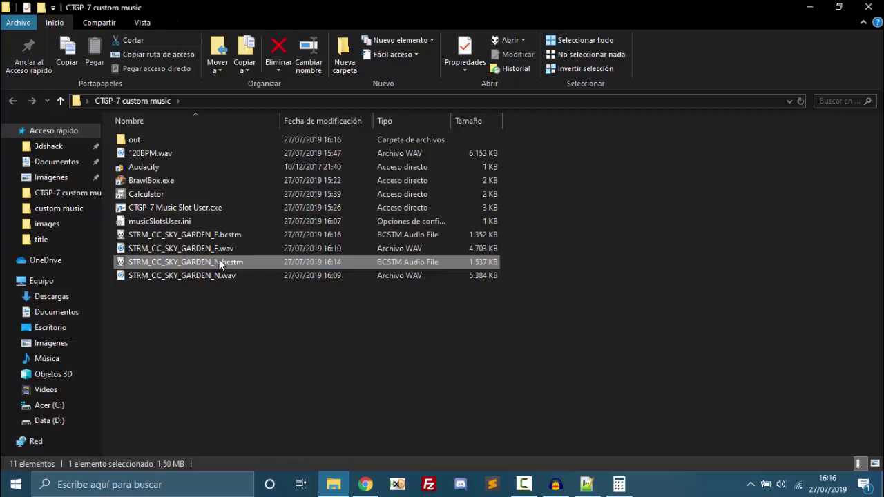
left_click(190, 235, "ctrl")
left_click(188, 224, "ctrl")
left_click_drag(179, 226, 139, 139)
double_click(138, 140)
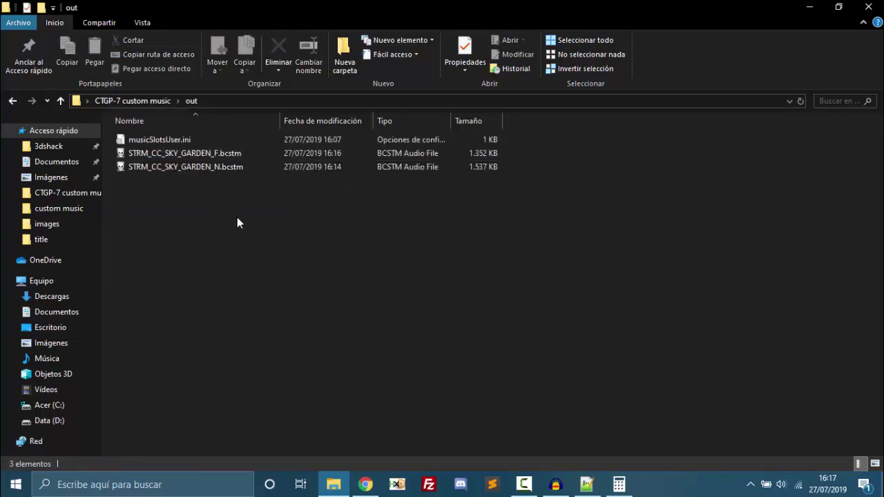
left_click_drag(348, 286, 208, 137)
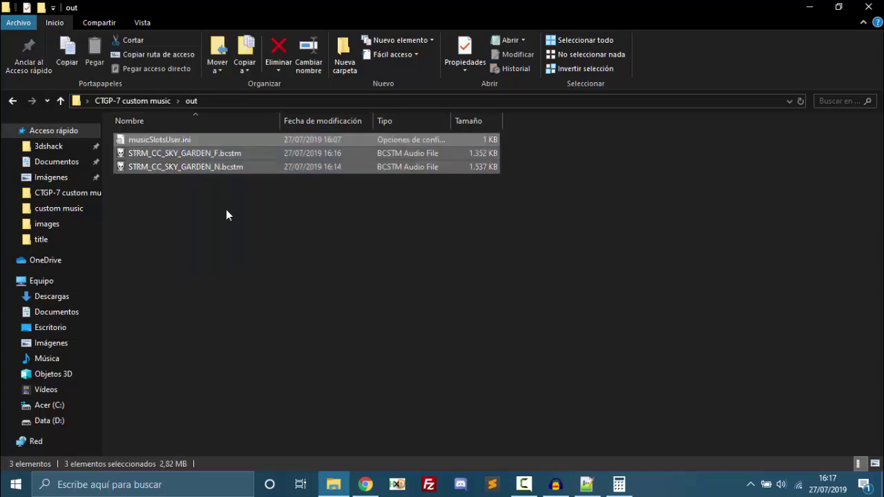
left_click(225, 210)
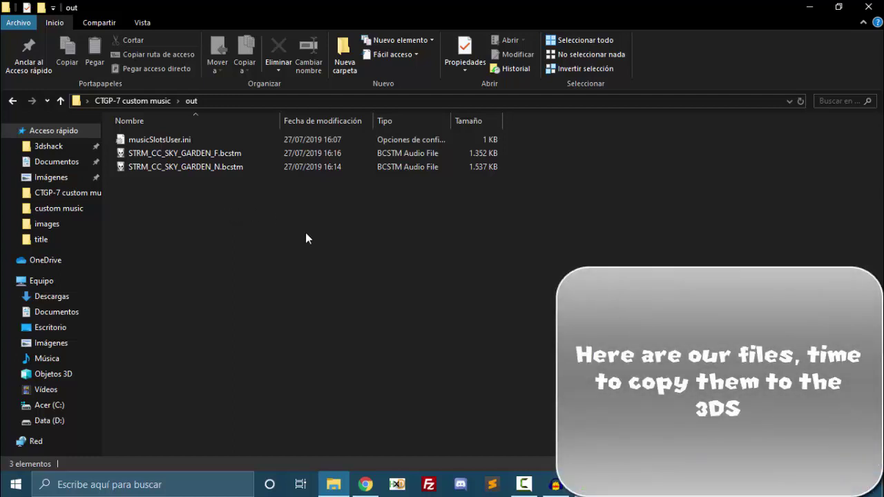
- Switch to FileZilla and connect to the saved temp3ds site, accepting the insecure plain FTP connection
left_click(429, 484)
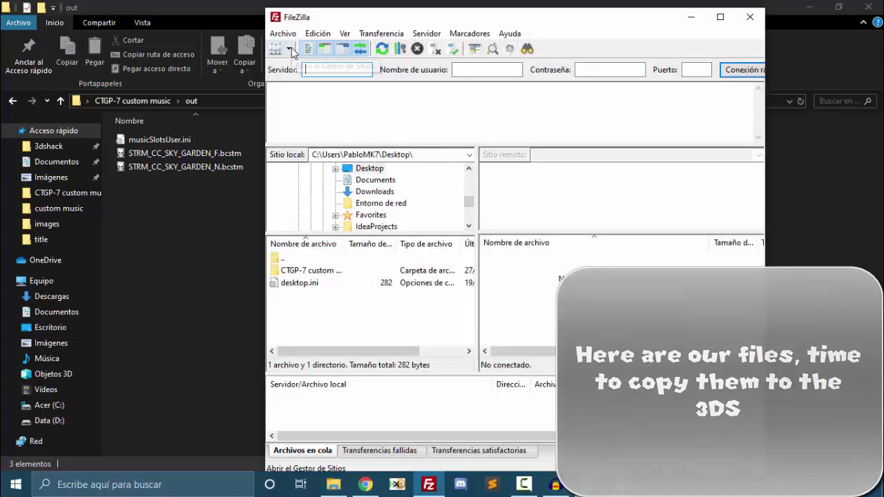
left_click(289, 49)
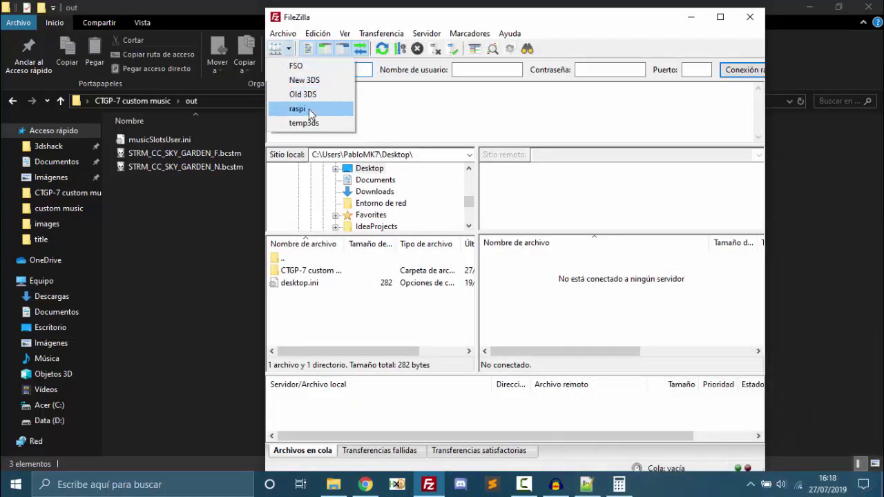
left_click(293, 122)
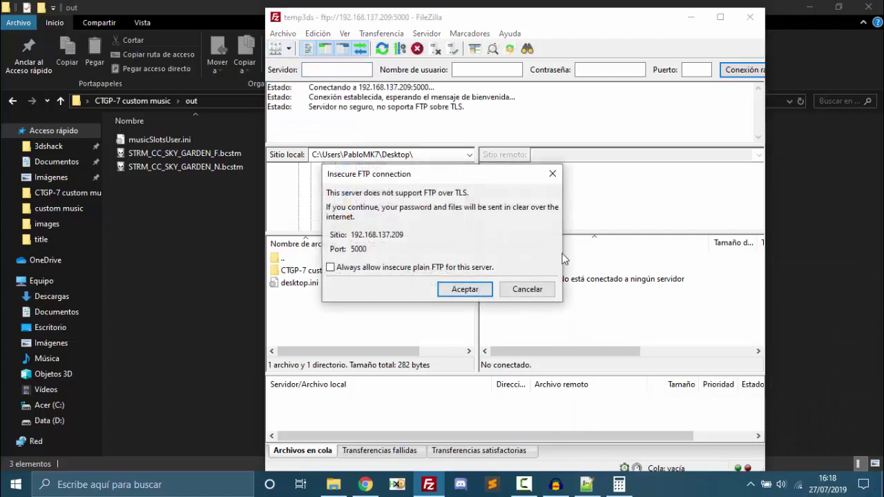
left_click(474, 294)
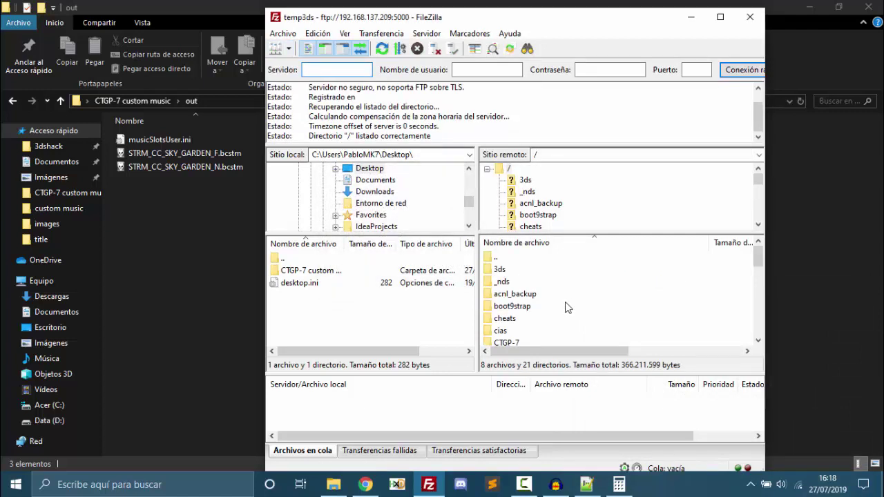
- Upload musicSlotsUser.ini from the out folder to /CTGP-7/MyStuff on the 3DS, overwriting the existing file
scroll(566, 306, "down", 1)
left_click(520, 309)
double_click(520, 309)
double_click(539, 307)
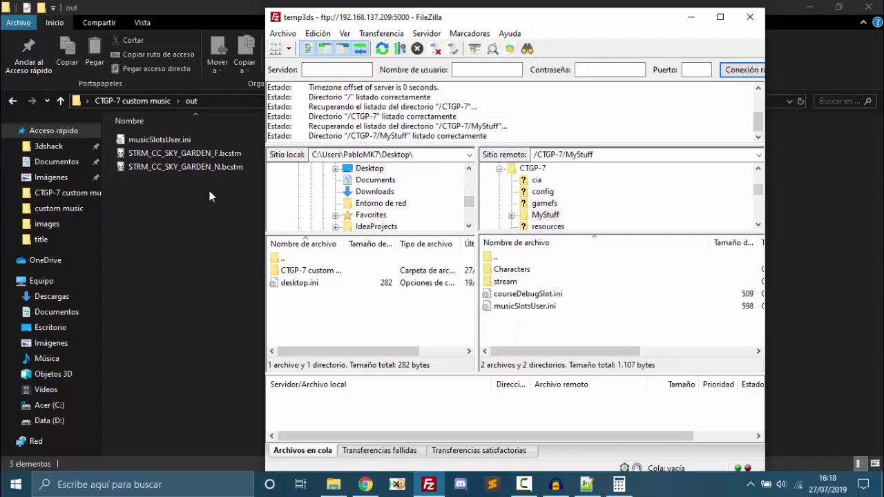
left_click(166, 139)
left_click_drag(199, 144, 558, 335)
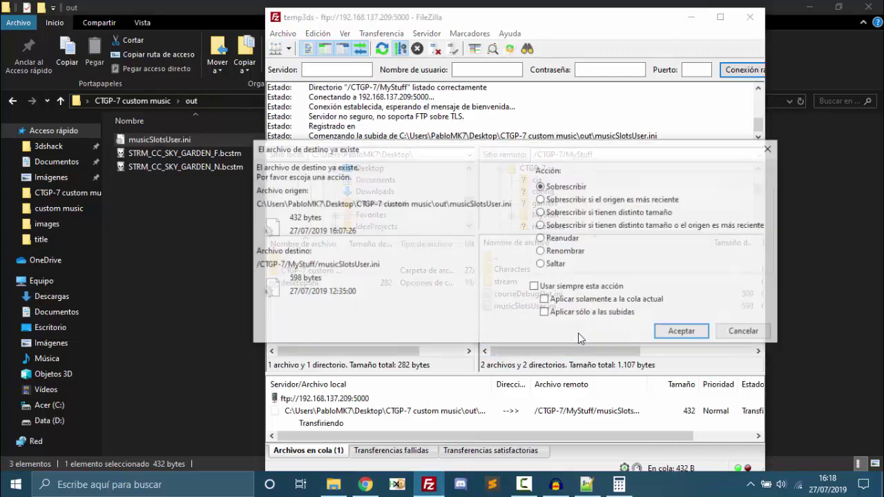
left_click(683, 331)
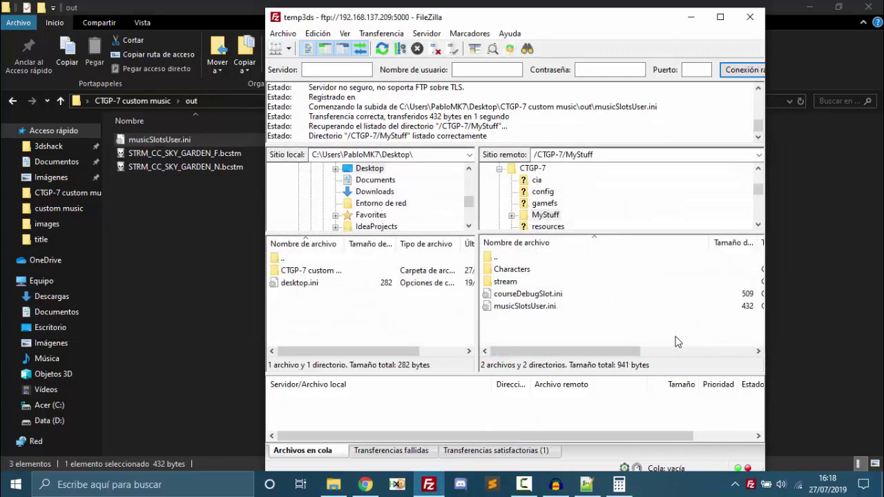
- Upload STRM_CC_SKY_GARDEN_F.bcstm and STRM_CC_SKY_GARDEN_N.bcstm to the stream folder inside MyStuff on the 3DS
double_click(511, 281)
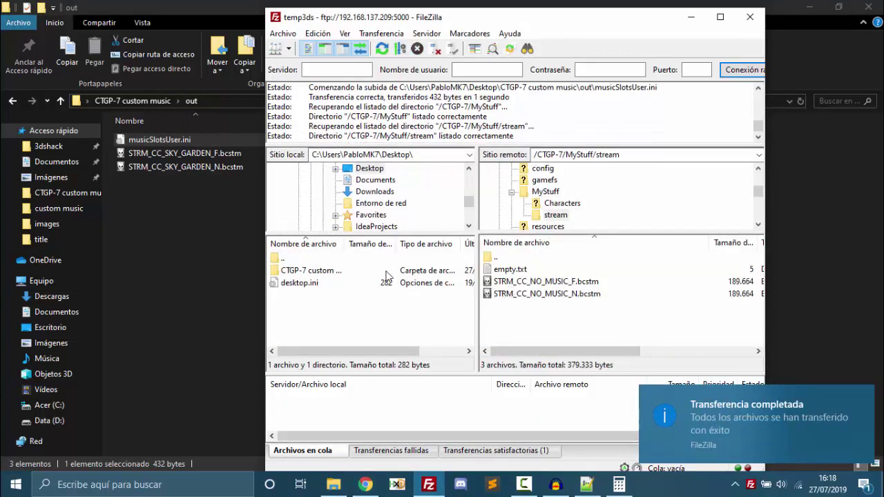
left_click_drag(206, 210, 549, 333)
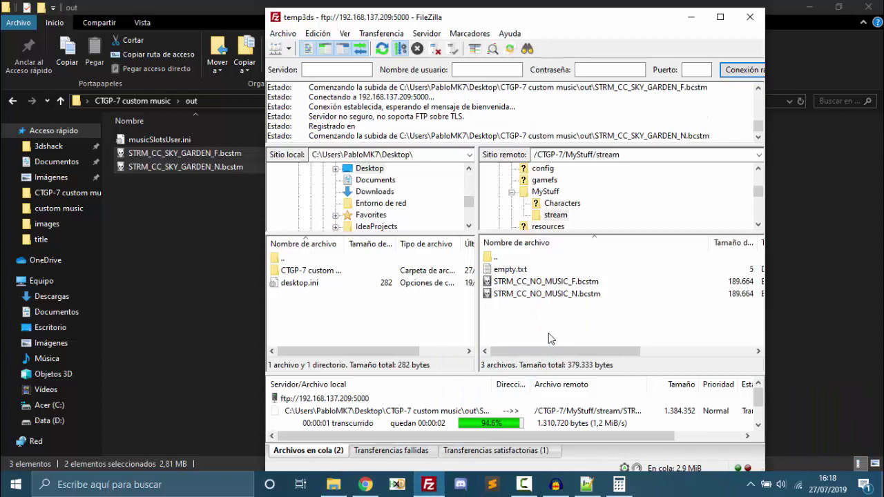